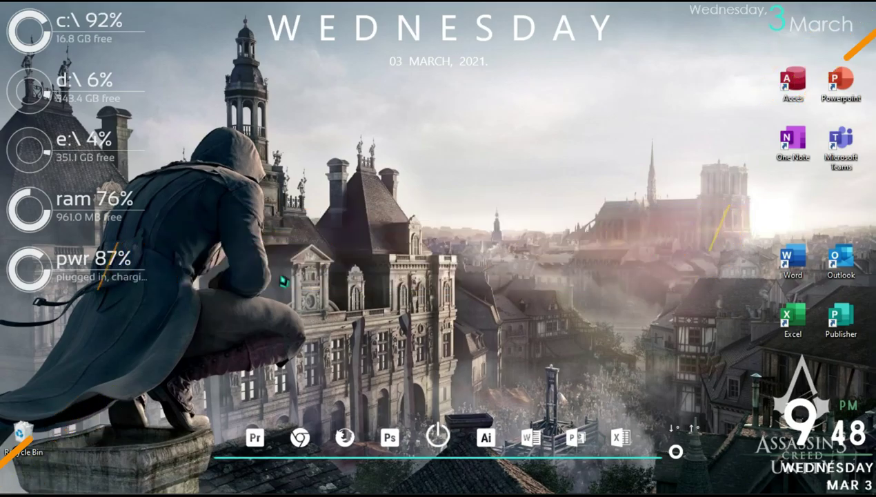
- Return to the Photoshop window and start a new document
key("super")
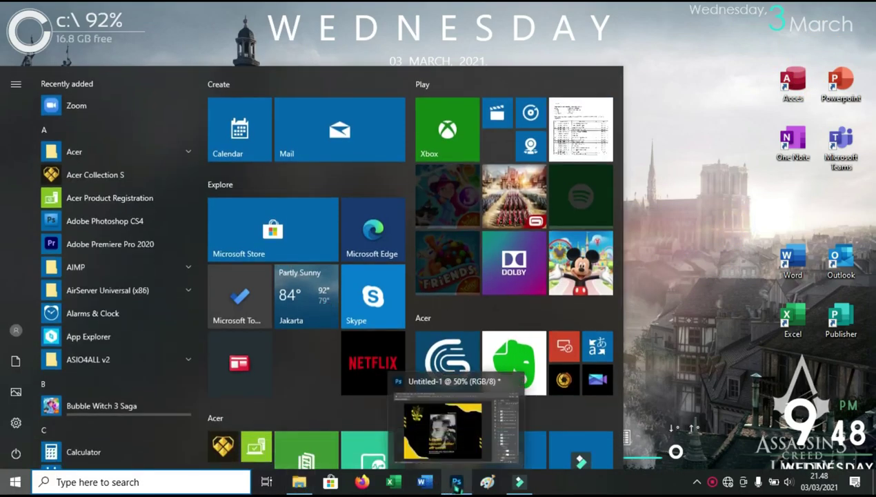
left_click(457, 485)
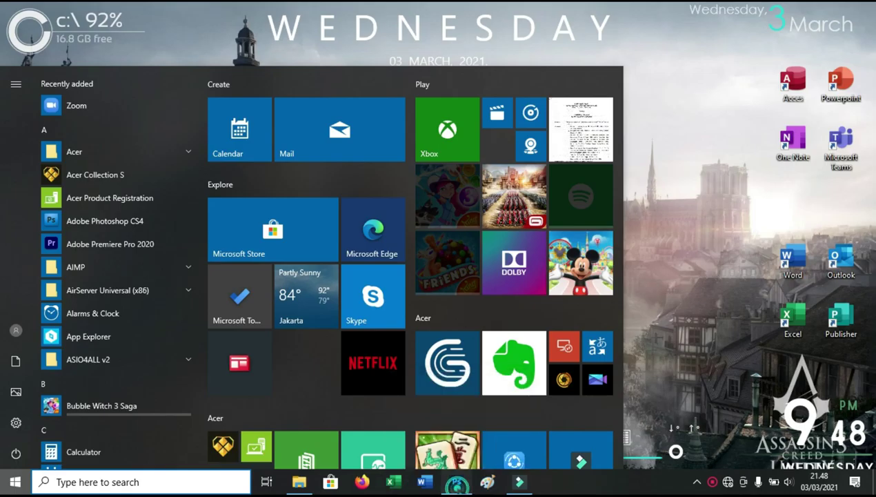
key("ctrl+n")
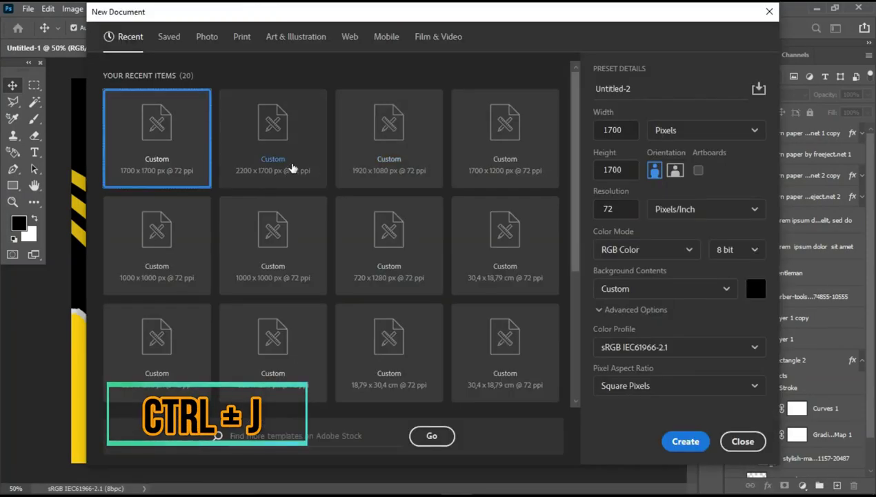
- Create a 1700 × 1200 px black document and unlock its background layer
left_click(286, 158)
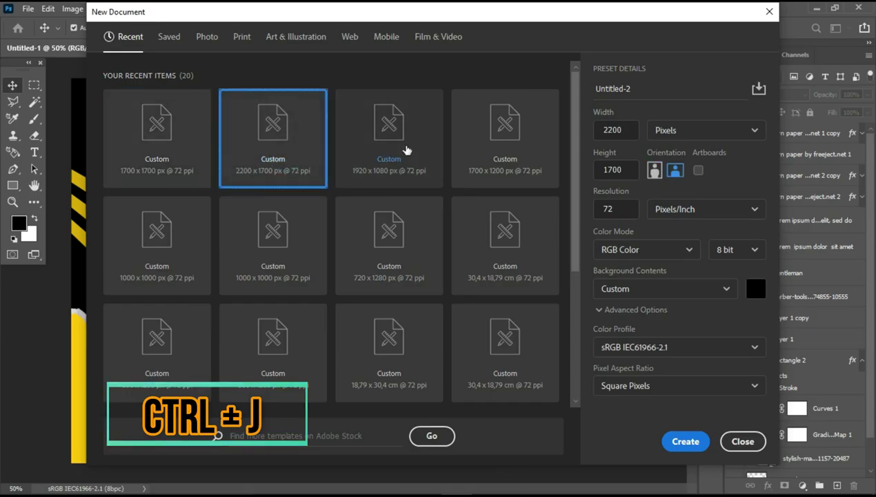
left_click(459, 148)
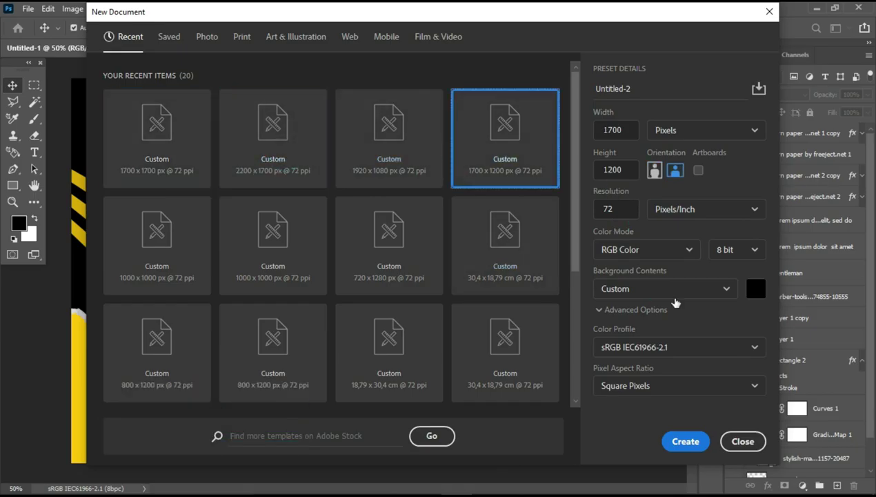
left_click(696, 448)
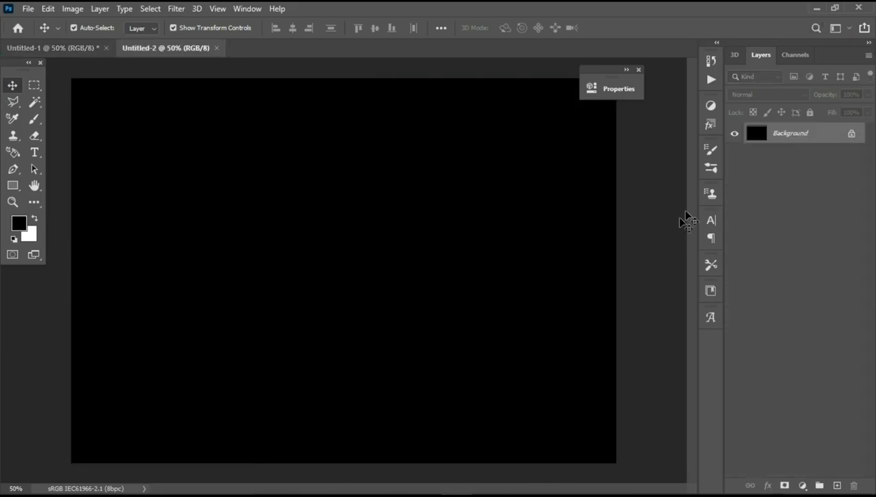
left_click(853, 133)
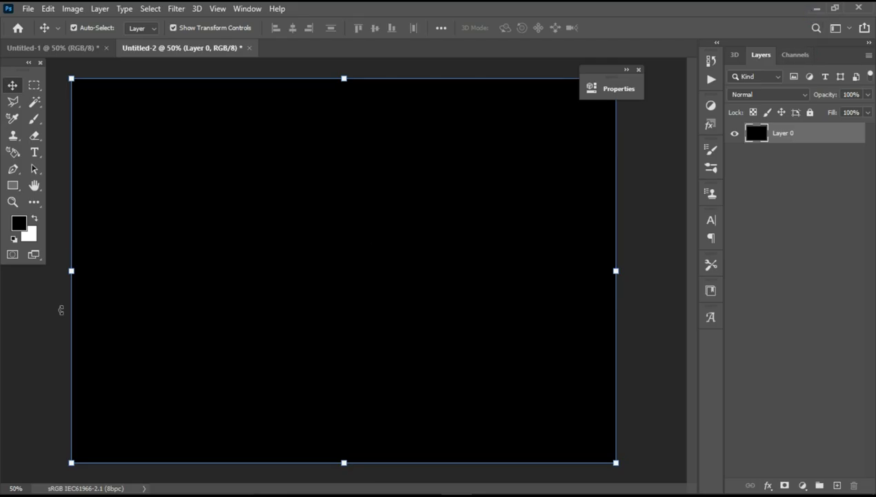
- Draw a white-filled square rectangle near the canvas centre
left_click(15, 185)
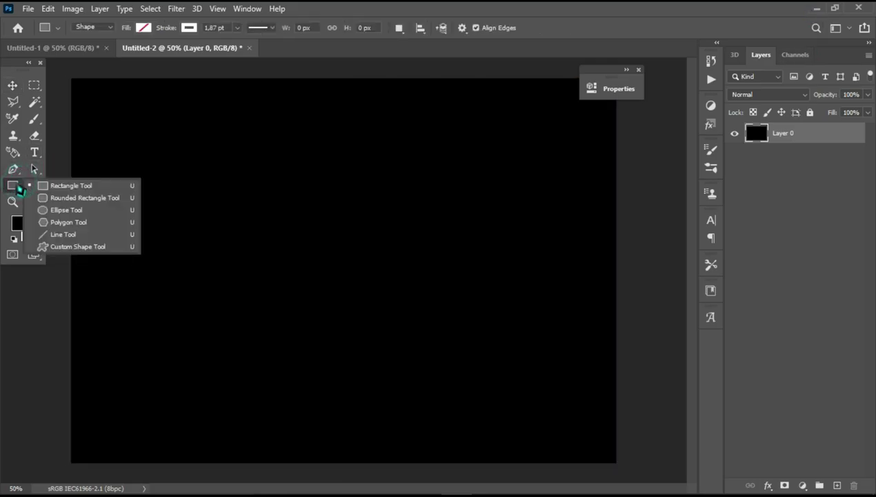
left_click(16, 185)
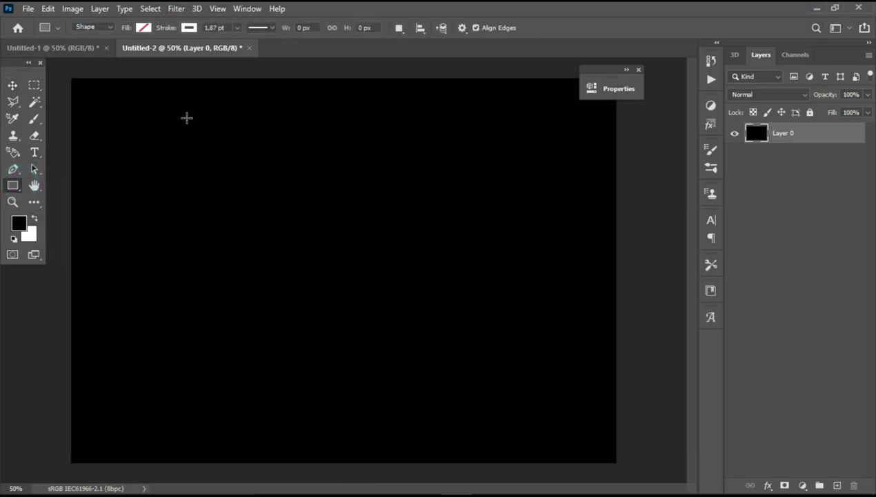
left_click_drag(222, 147, 440, 365)
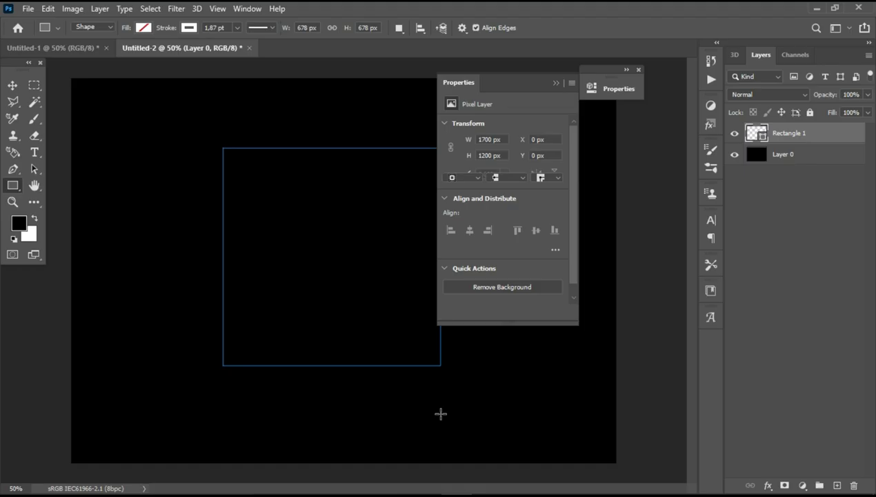
left_click(143, 29)
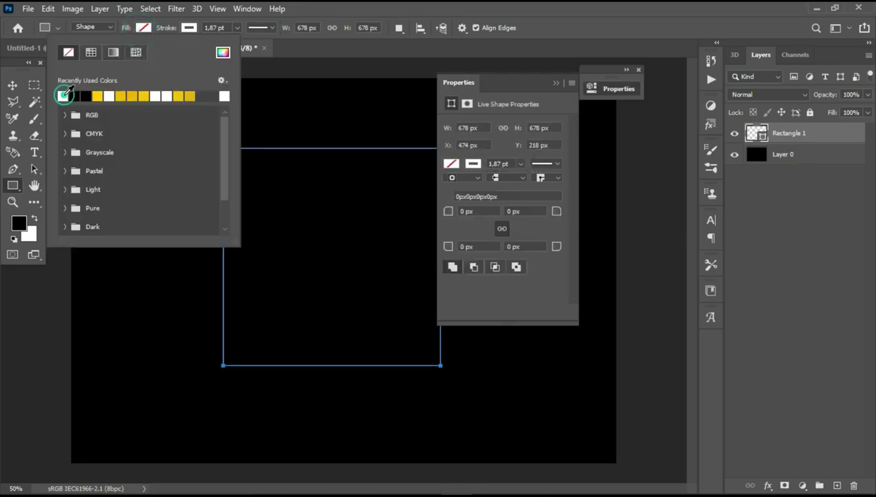
left_click(63, 95)
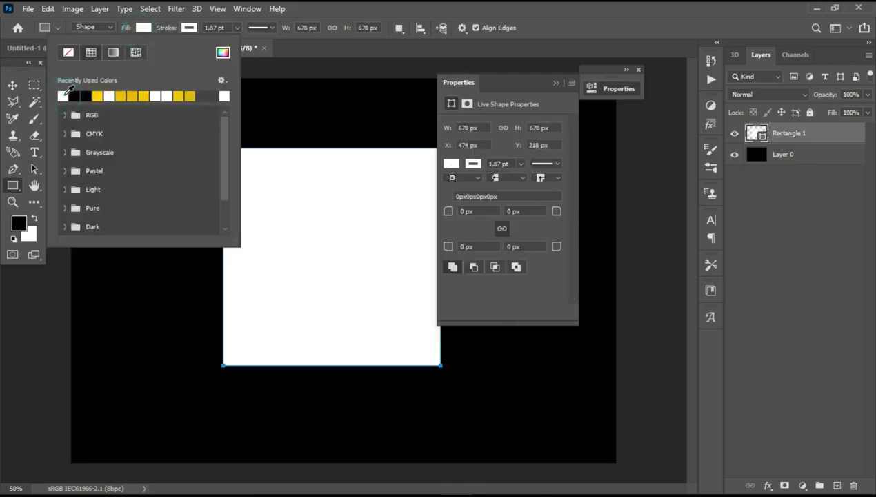
left_click(298, 22)
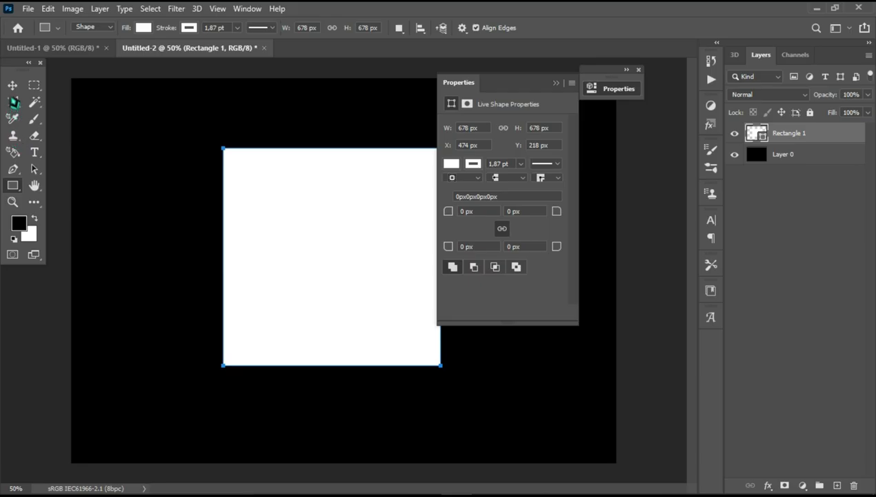
- Reposition the white rectangle, make it taller and narrower, then minimize Photoshop
key("v")
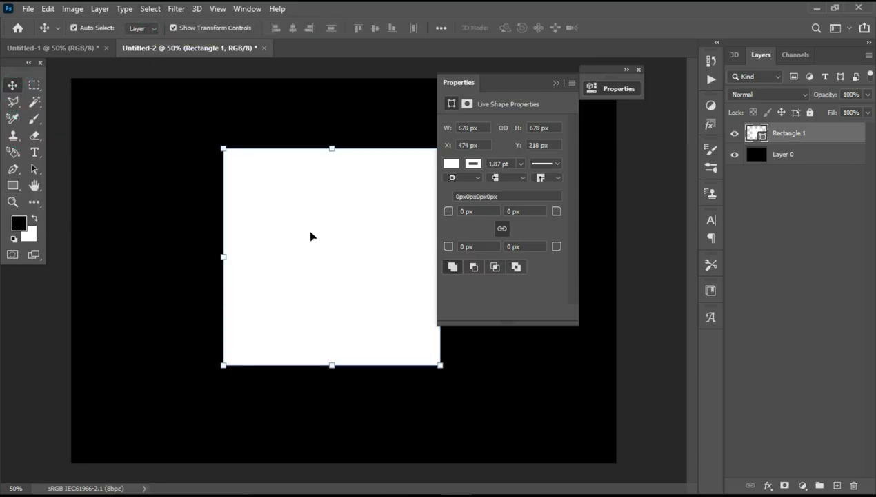
left_click(556, 83)
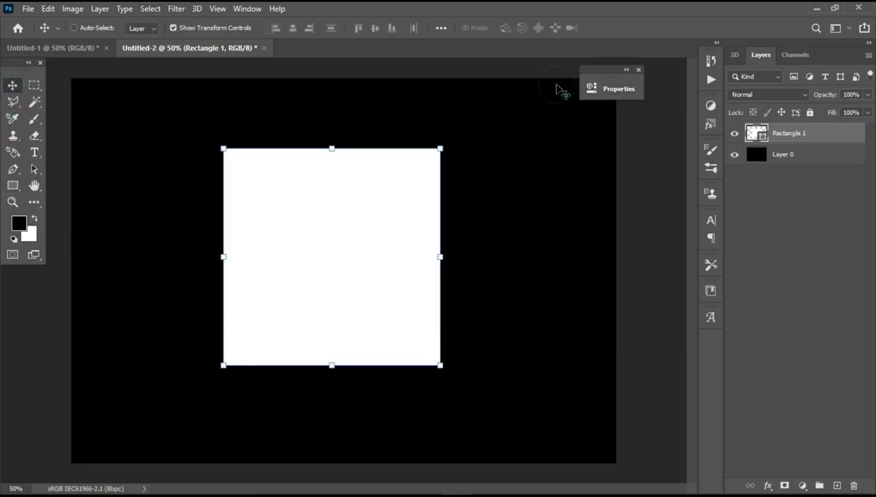
left_click(74, 27)
mouse_move(233, 160)
left_mouse_down()
mouse_move(244, 174)
mouse_move(228, 138)
mouse_move(235, 130)
left_mouse_up()
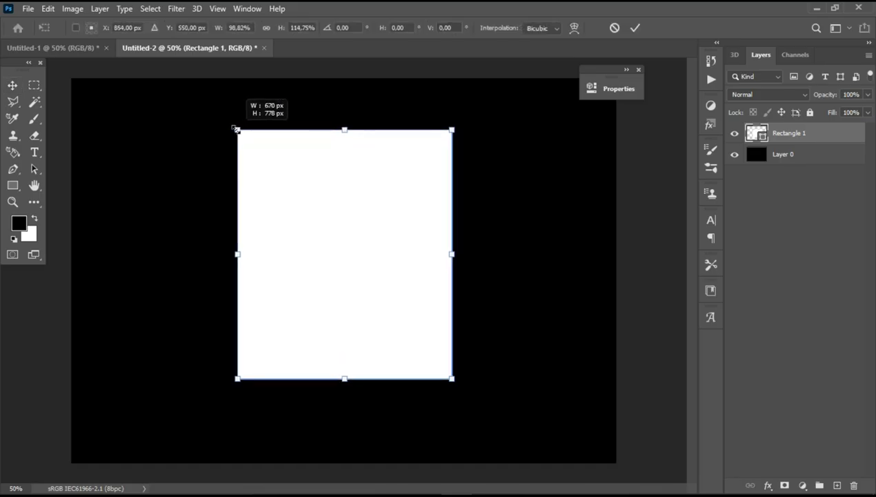
mouse_move(340, 182)
left_mouse_down()
mouse_move(340, 216)
mouse_move(339, 200)
left_mouse_up()
key("Return")
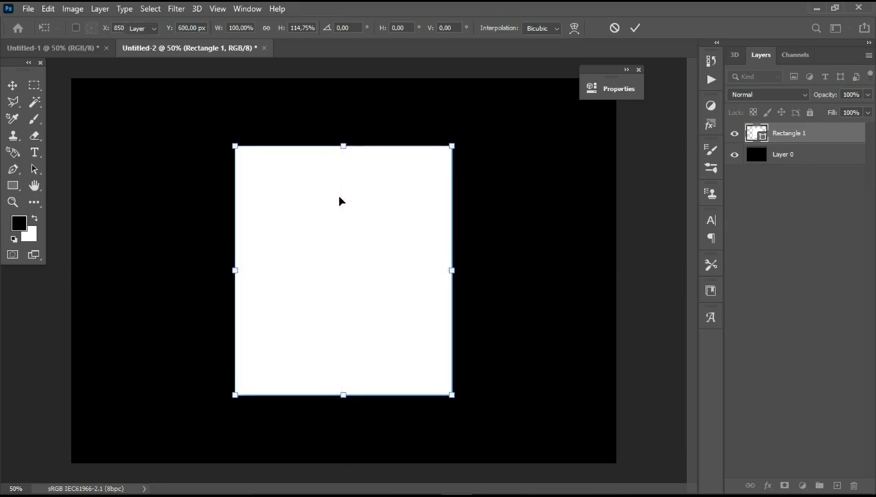
left_click(814, 9)
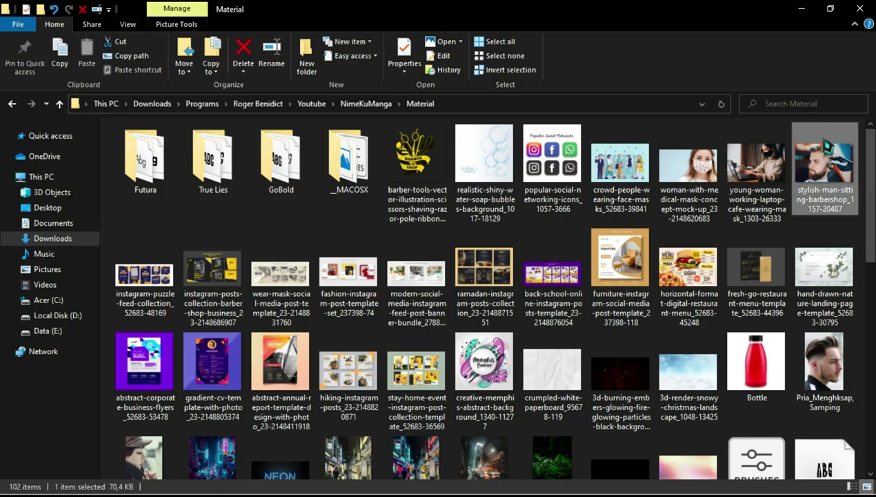
- Open stylish-man-sitting-barbershop_1157-20487.jpg from the Material folder in Photoshop 2020
right_click(817, 149)
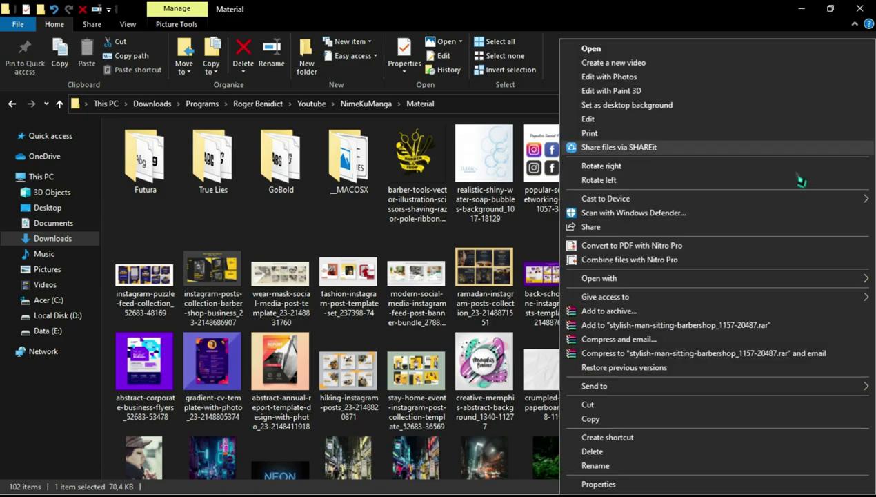
mouse_move(599, 278)
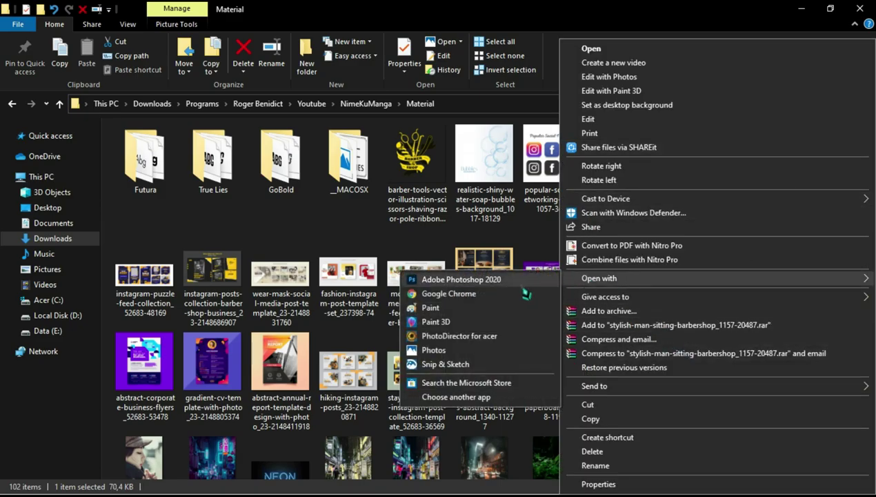
left_click(514, 281)
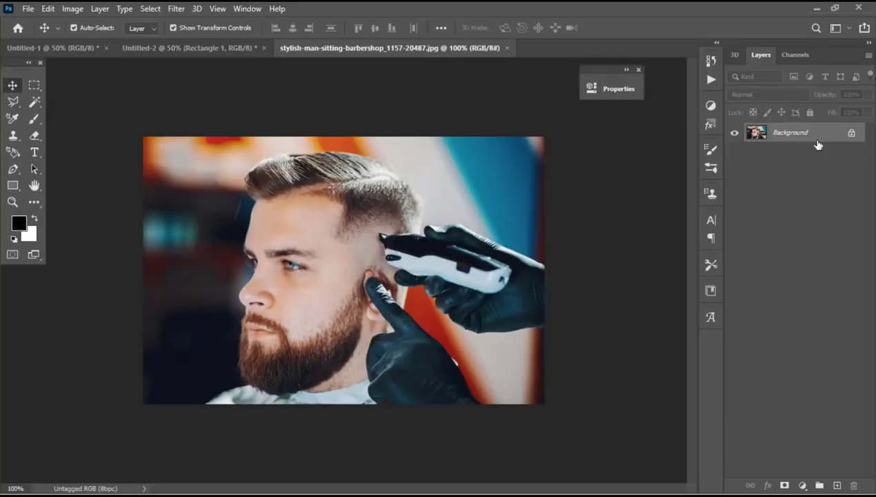
- Move the unlocked barbershop photo into the poster and enlarge it
left_click(850, 134)
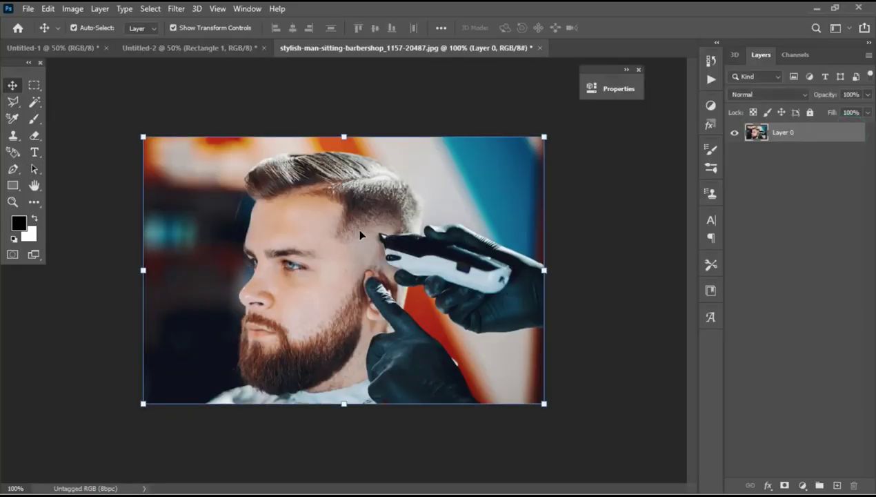
mouse_move(332, 197)
left_mouse_down()
mouse_move(219, 55)
mouse_move(319, 256)
left_mouse_up()
left_click_drag(217, 184, 195, 135)
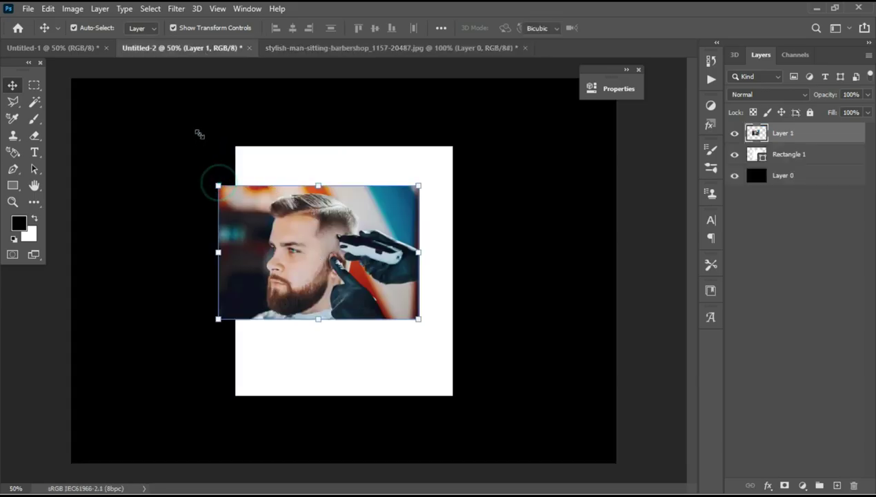
left_click_drag(419, 320, 522, 412)
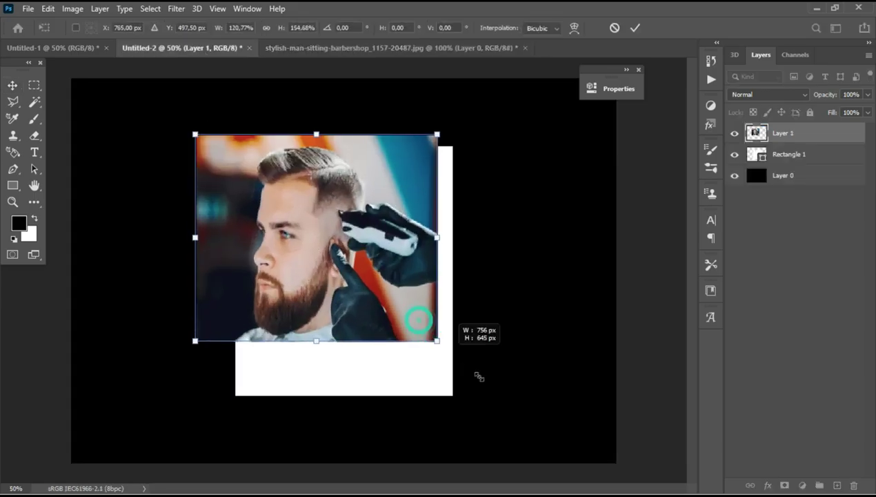
left_click(635, 27)
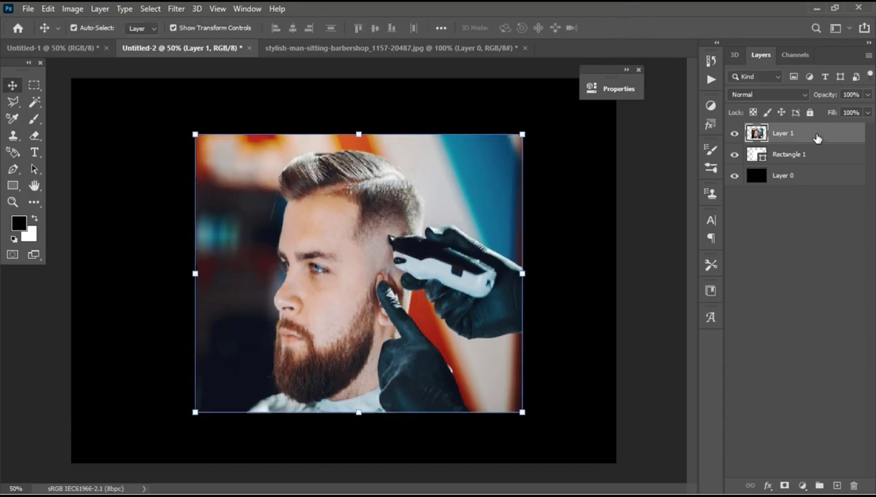
- Clip the photo to the white rectangle and reposition it to centre the face
right_click(818, 141)
left_click(680, 248)
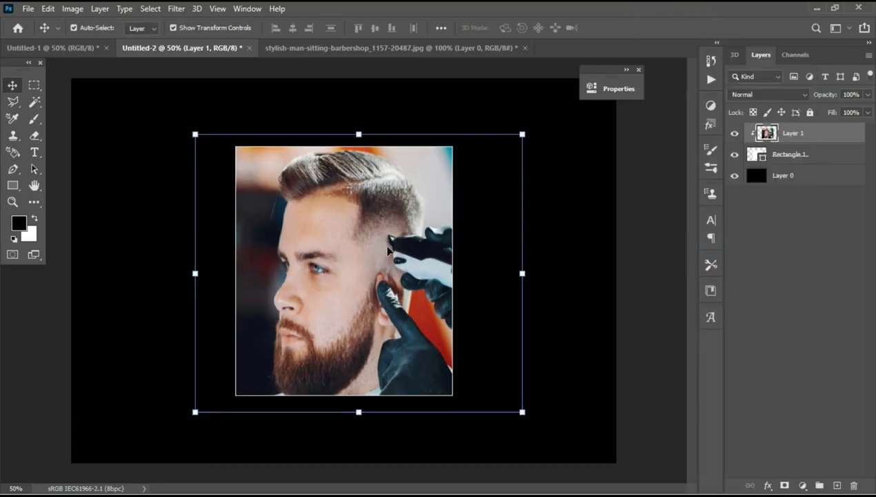
left_click_drag(402, 257, 387, 267)
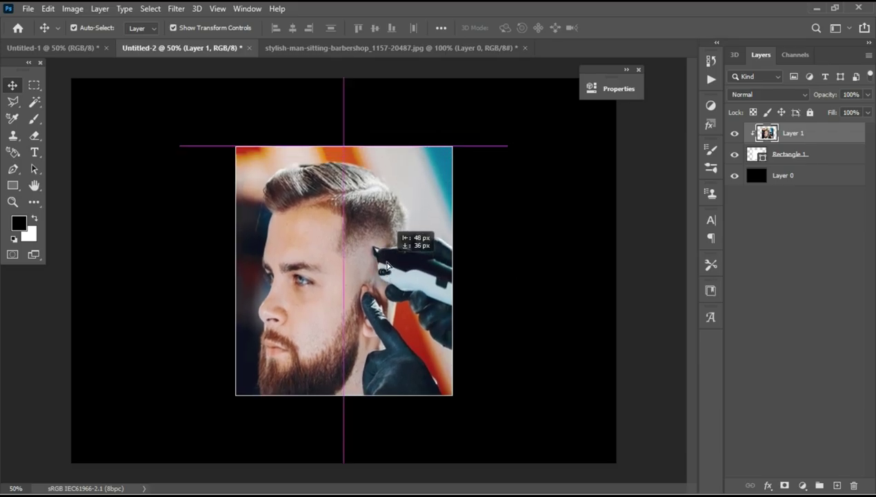
left_click_drag(387, 267, 378, 246)
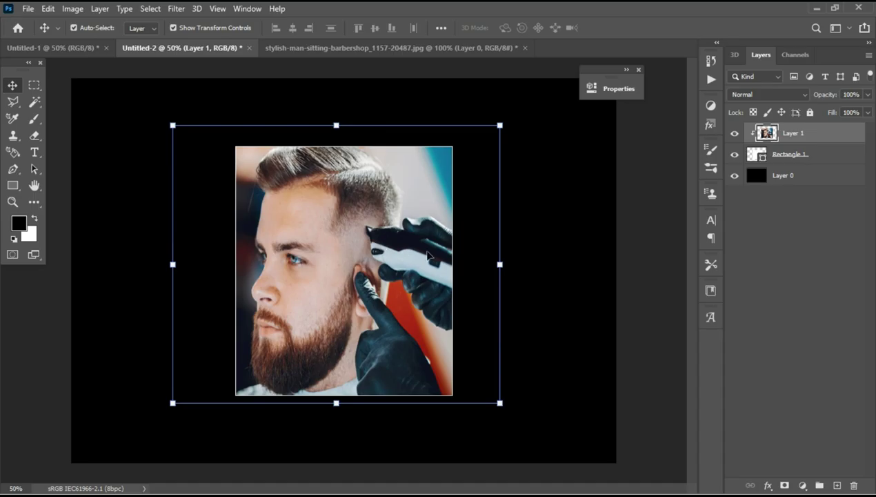
left_click(803, 263)
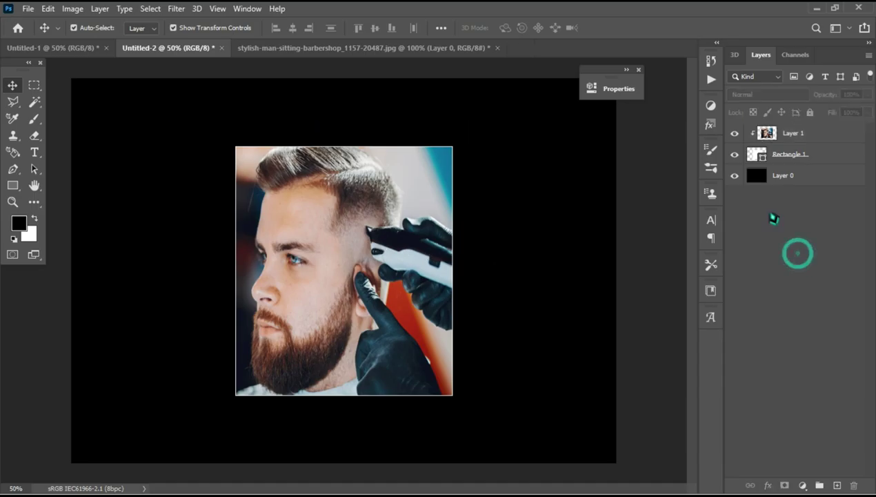
- Set Rectangle 1's fill colour to white #ffffff
left_click(808, 154)
double_click(758, 153)
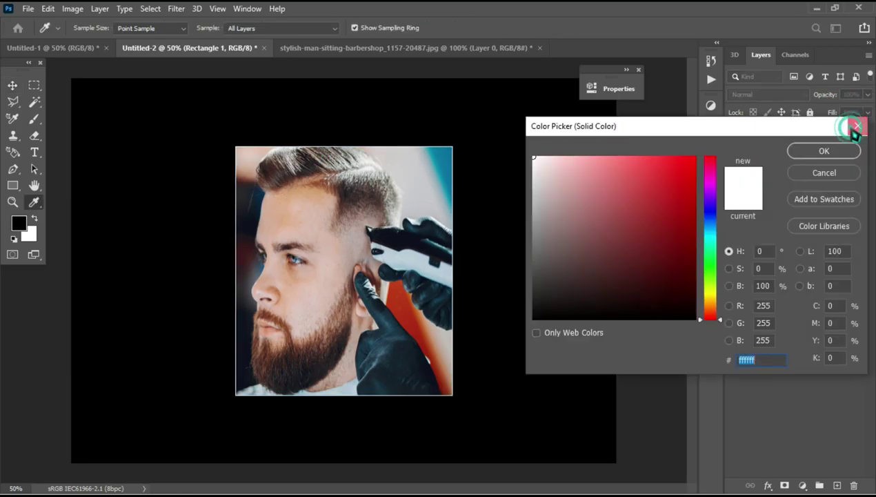
left_click(857, 128)
double_click(760, 156)
mouse_move(555, 253)
left_mouse_down()
mouse_move(526, 114)
mouse_move(520, 429)
left_mouse_up()
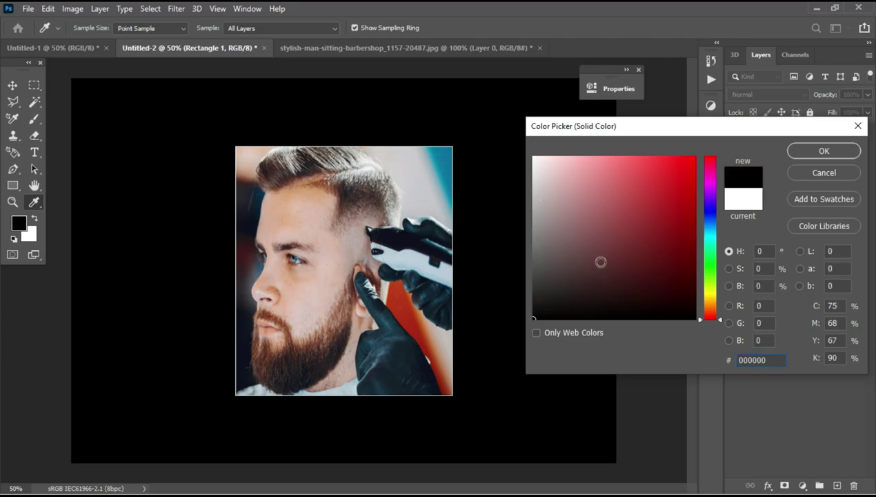
left_click_drag(601, 262, 481, 102)
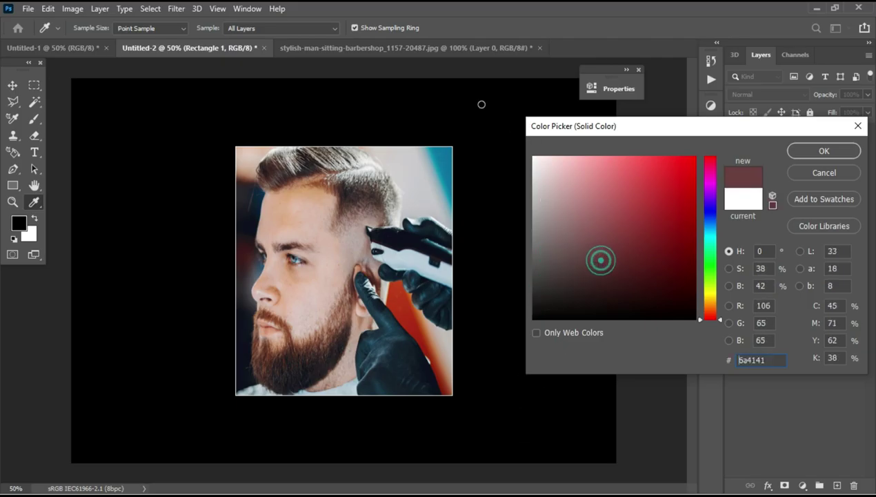
left_click(826, 152)
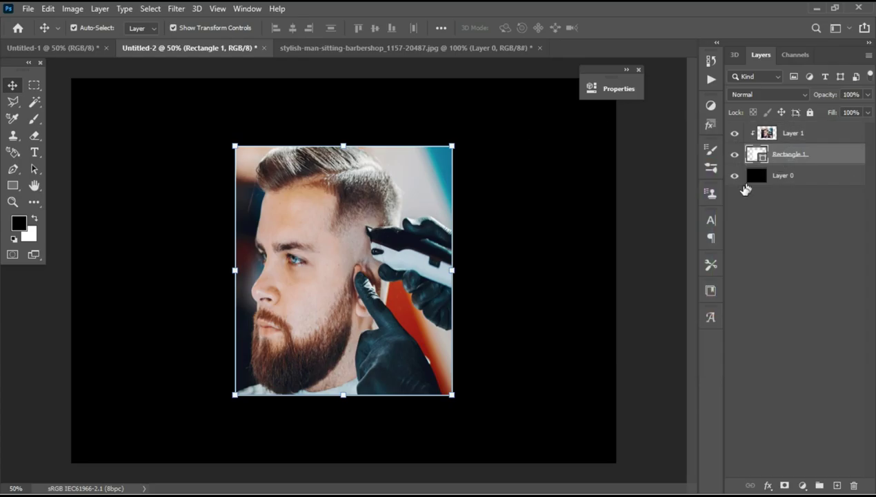
- Set Rectangle 1's stroke to No Color so the frame has no outline
left_click(787, 175)
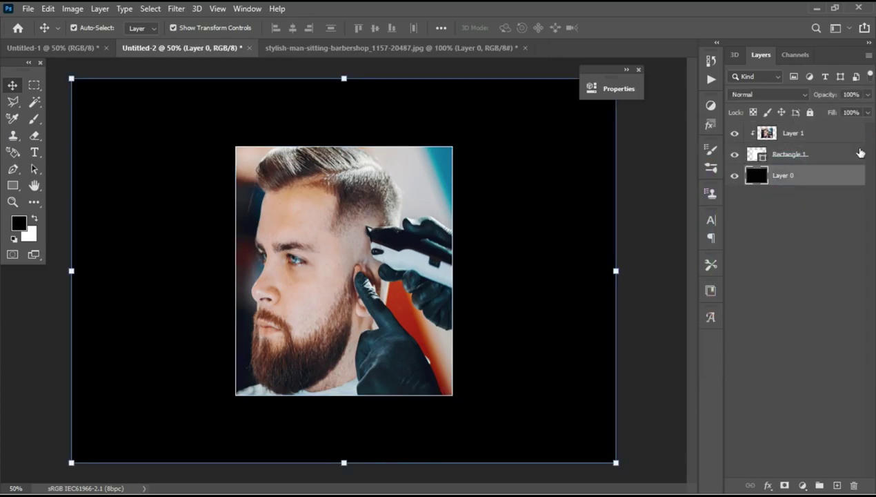
left_click(856, 151)
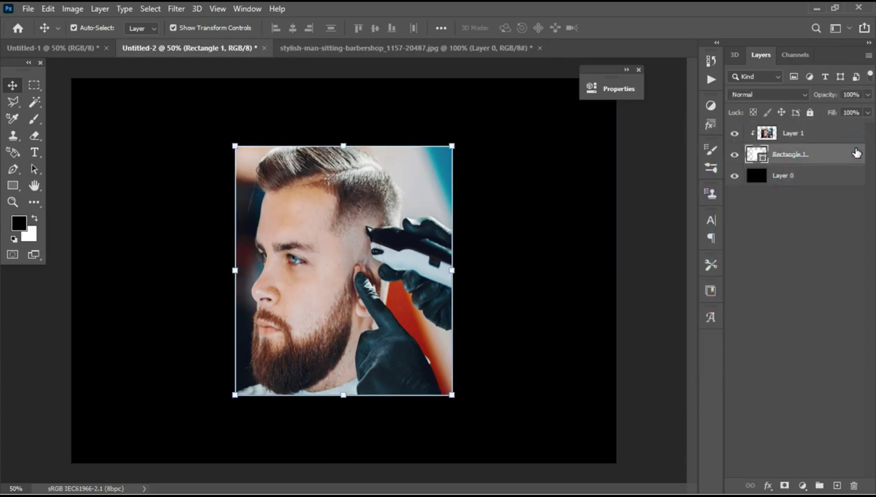
left_click(13, 185)
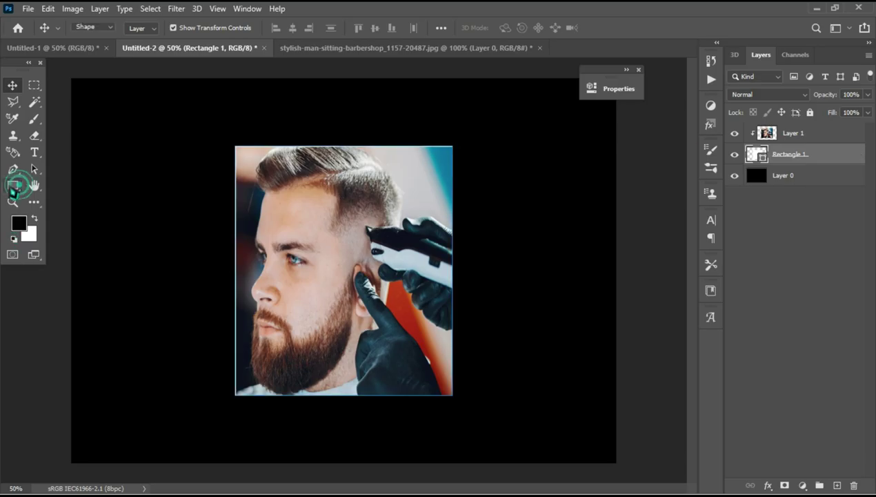
left_click(188, 27)
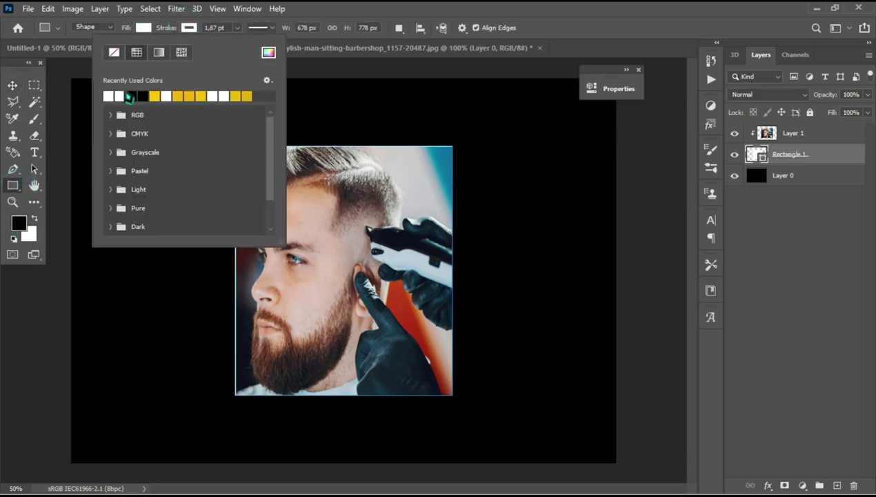
left_click(114, 53)
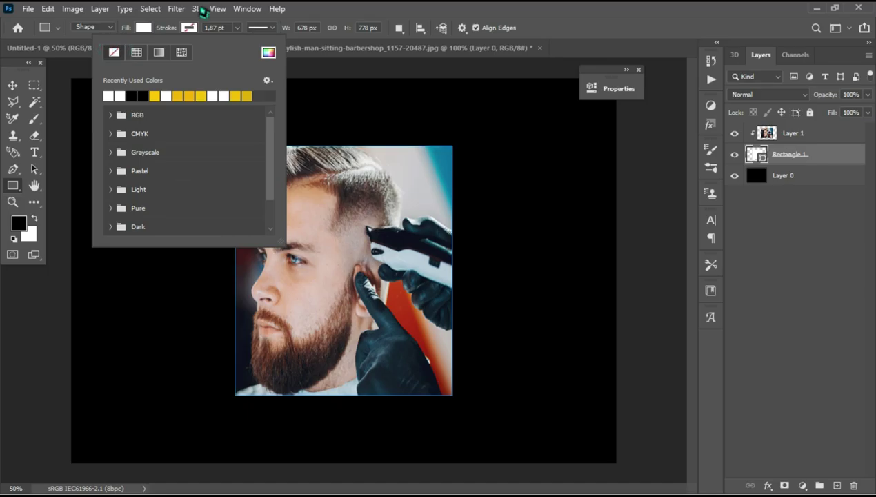
left_click(501, 12)
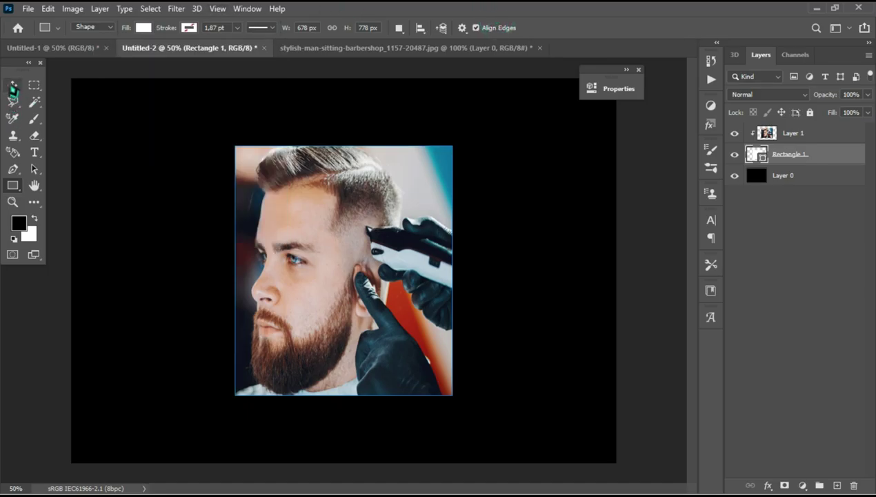
left_click(12, 86)
left_click(829, 265)
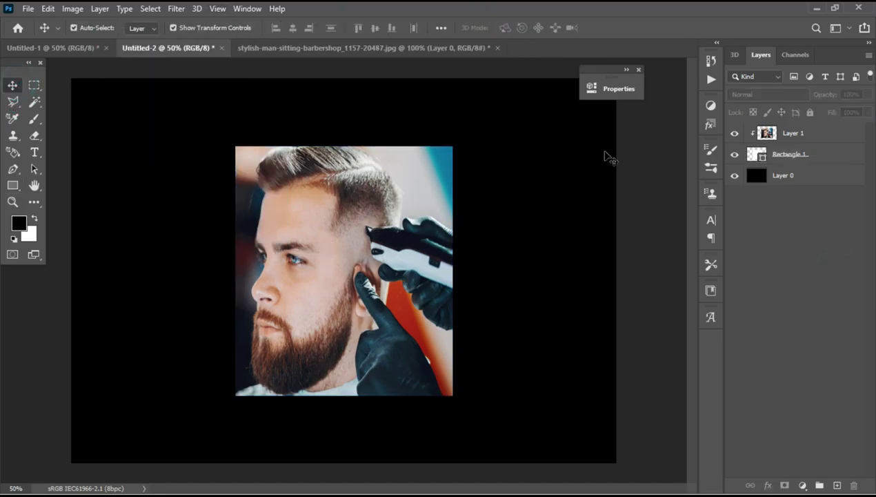
left_click(814, 131)
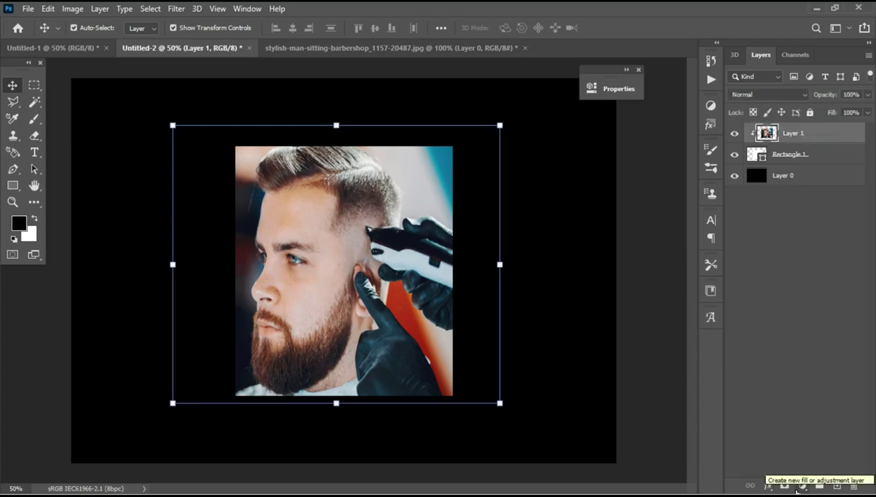
- Add a clipped black-to-white Gradient Map to make the photo black and white
left_click(801, 486)
left_click(798, 472)
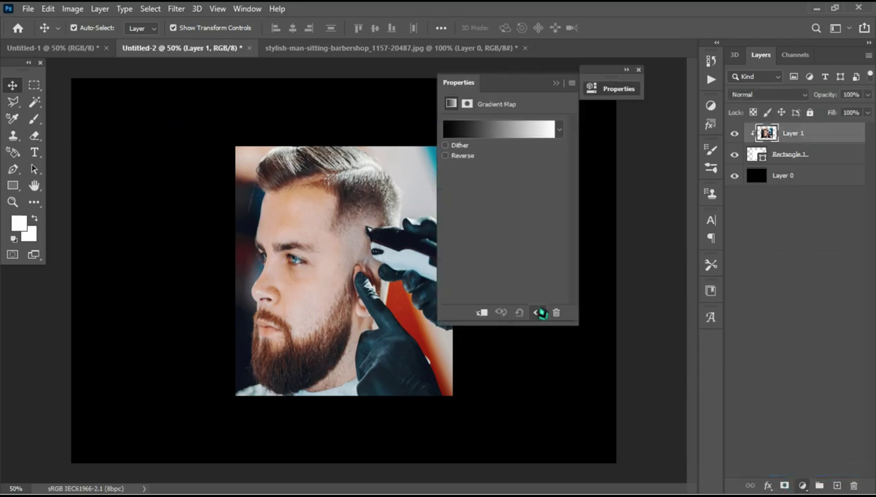
left_click(481, 311)
left_click(500, 132)
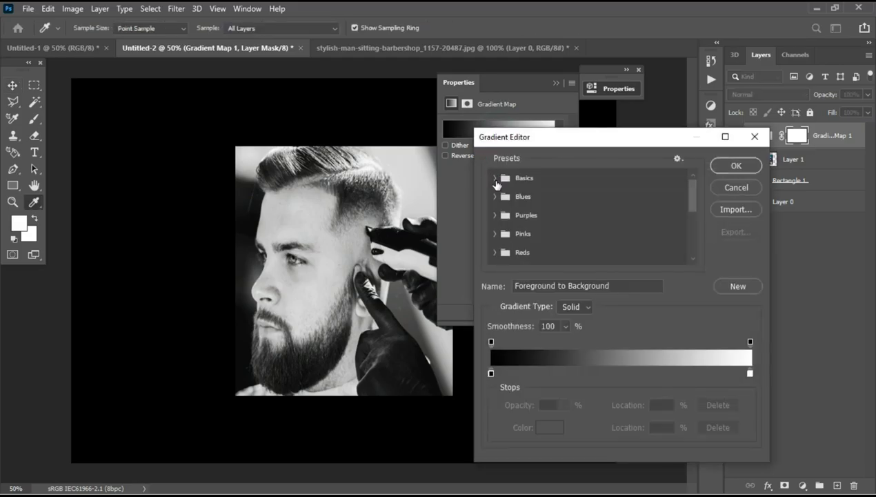
left_click(494, 178)
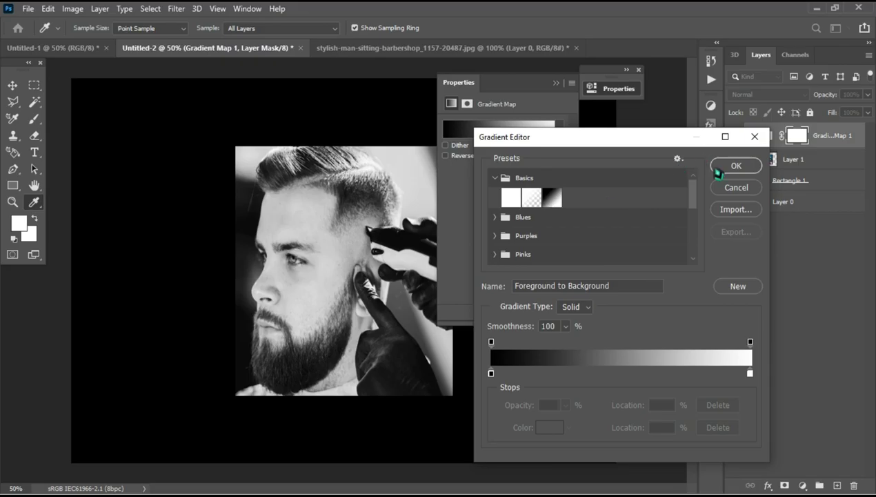
left_click(730, 167)
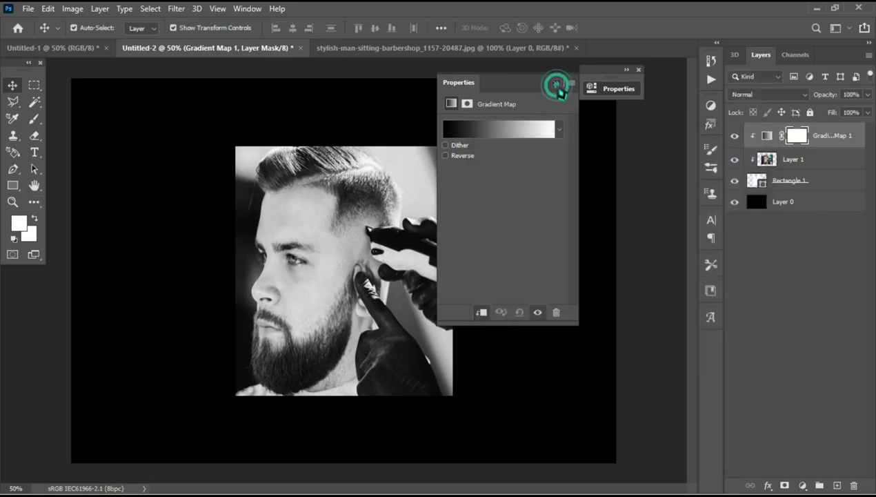
left_click(557, 84)
- Add a clipped Curves layer pulling shadows and highlights down to darken the photo
left_click(800, 486)
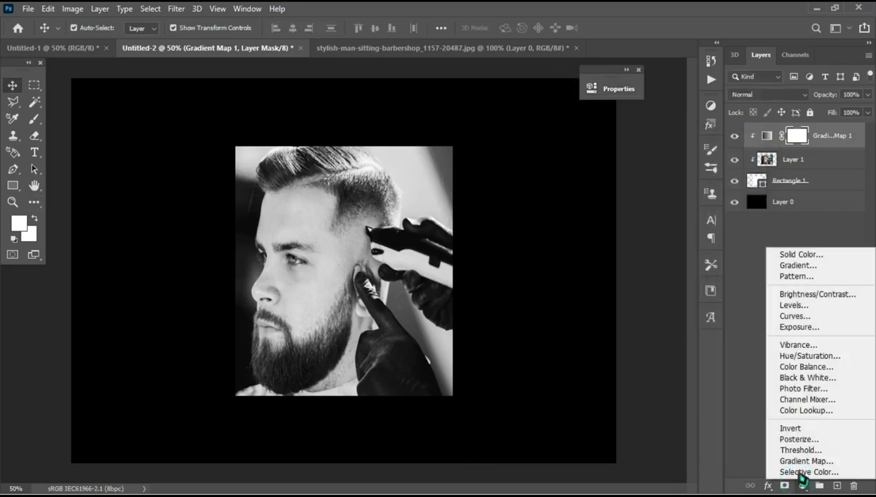
left_click(799, 316)
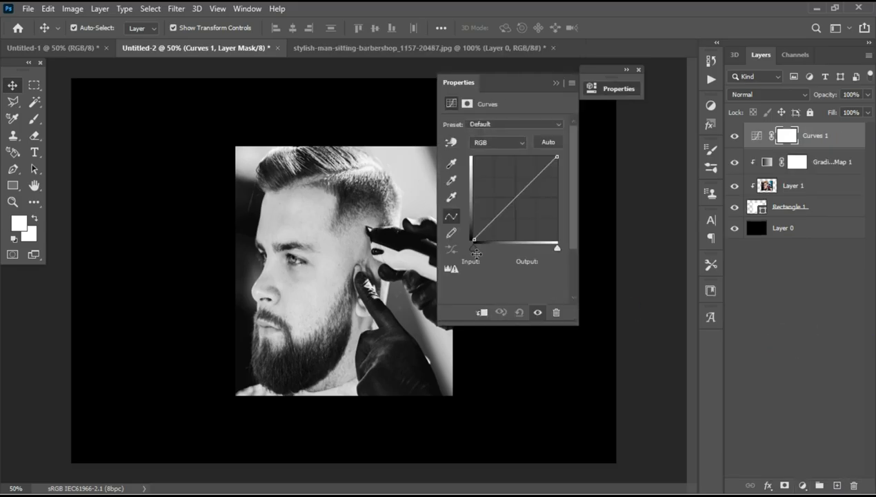
left_click(481, 312)
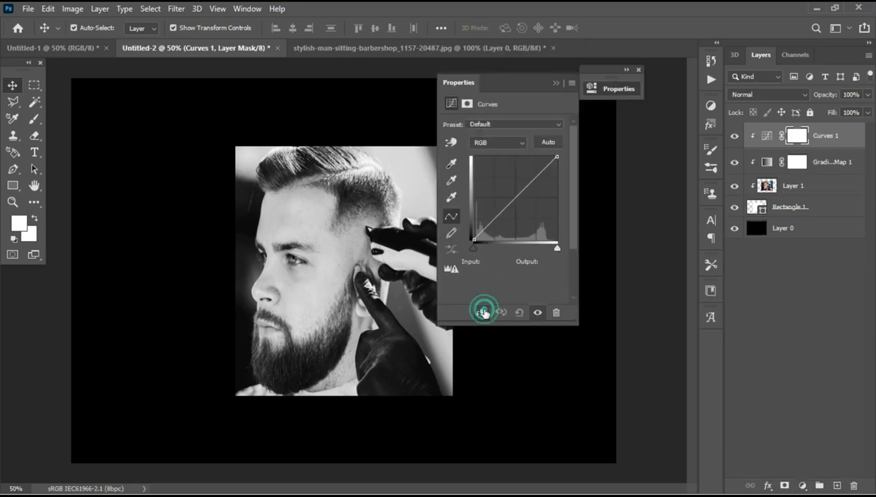
left_click_drag(495, 218, 498, 225)
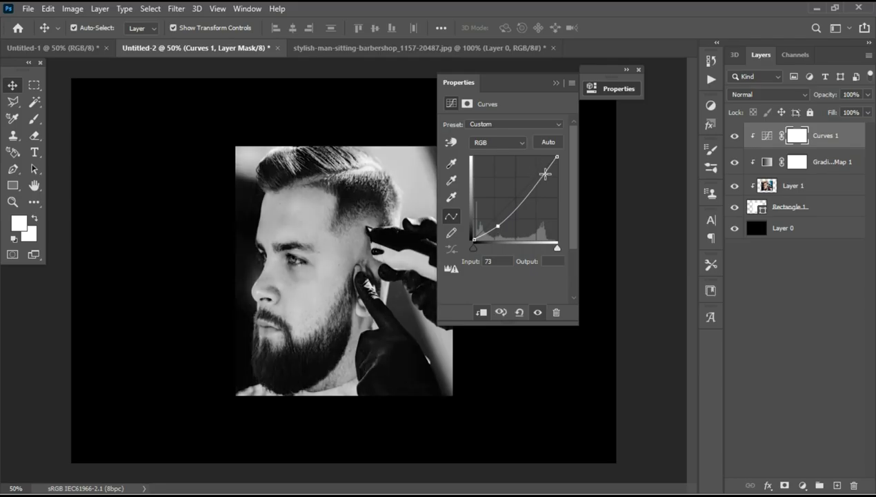
left_click_drag(545, 174, 545, 183)
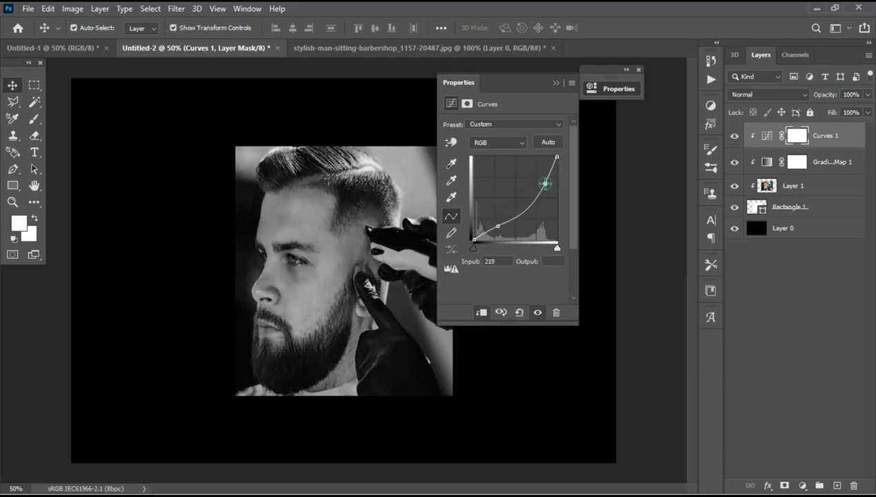
left_click(558, 83)
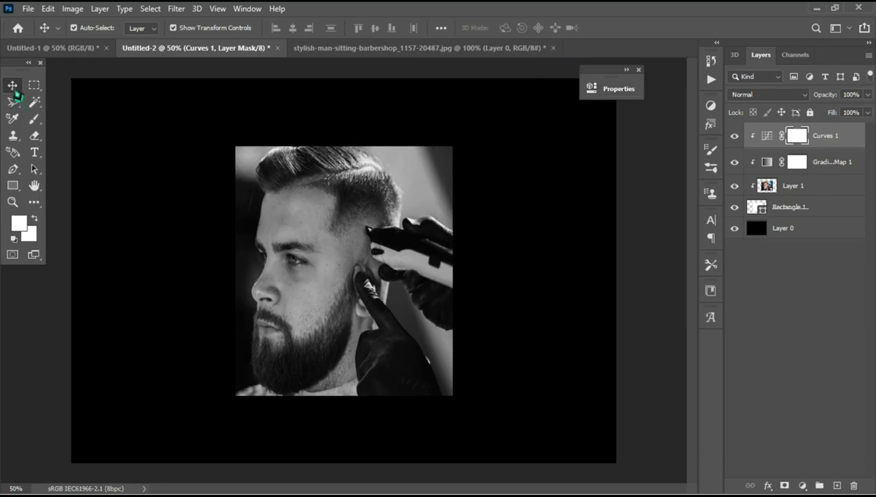
- Stretch the photo and frame to 104.5% height, recentre the frame, and nudge the photo down
left_click(333, 252)
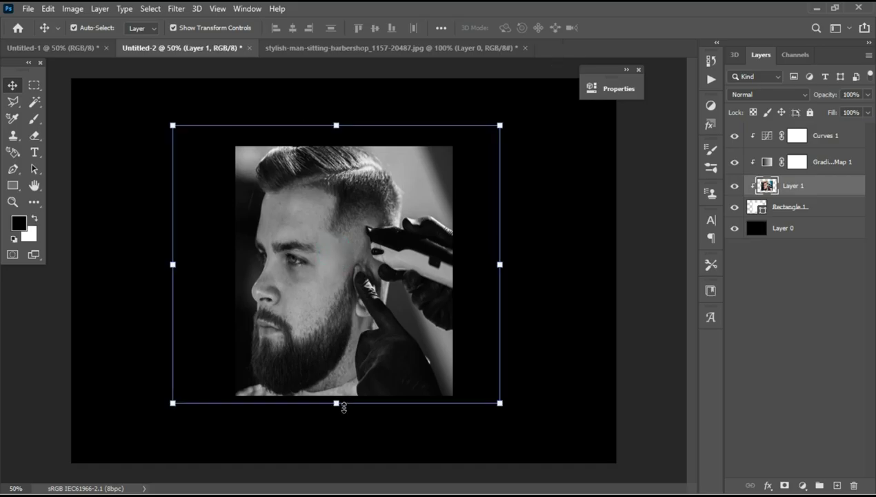
left_click_drag(343, 406, 343, 408)
left_click(824, 206)
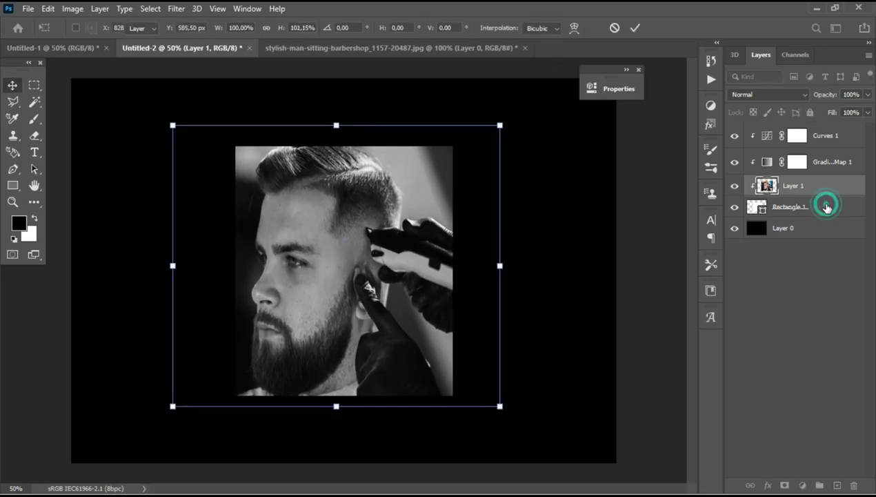
left_click_drag(343, 398, 343, 408)
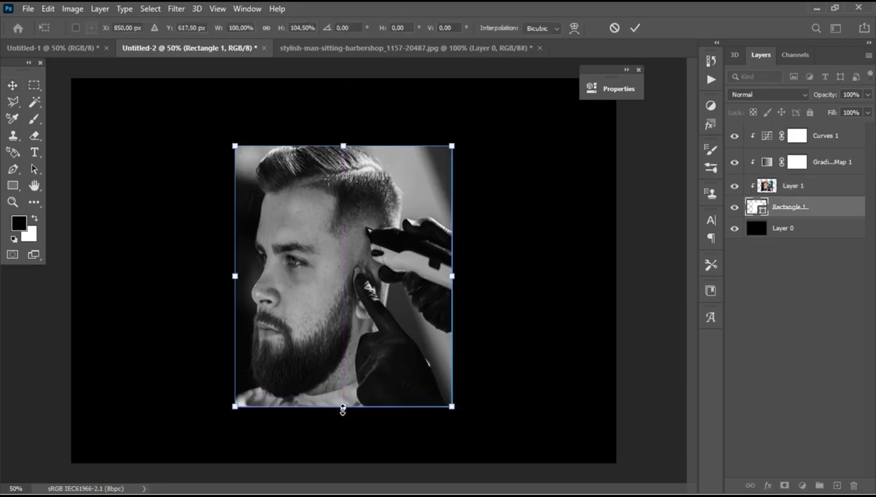
left_click_drag(344, 260, 343, 254)
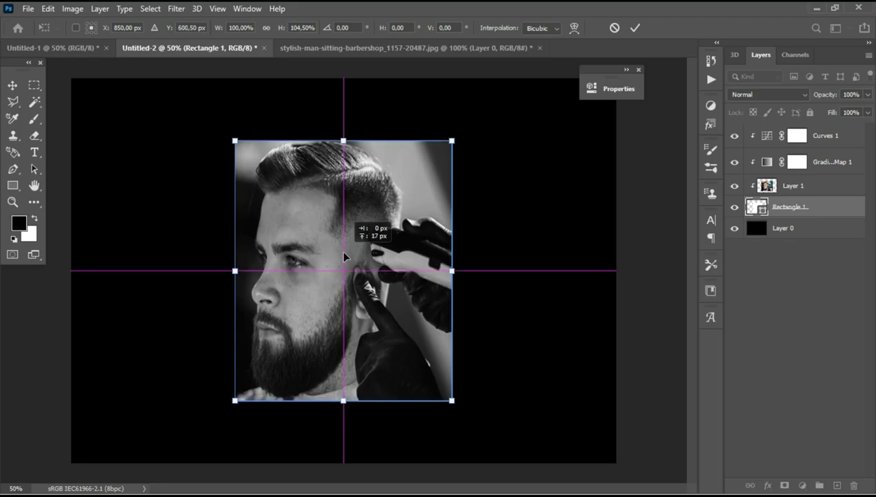
left_click(804, 187)
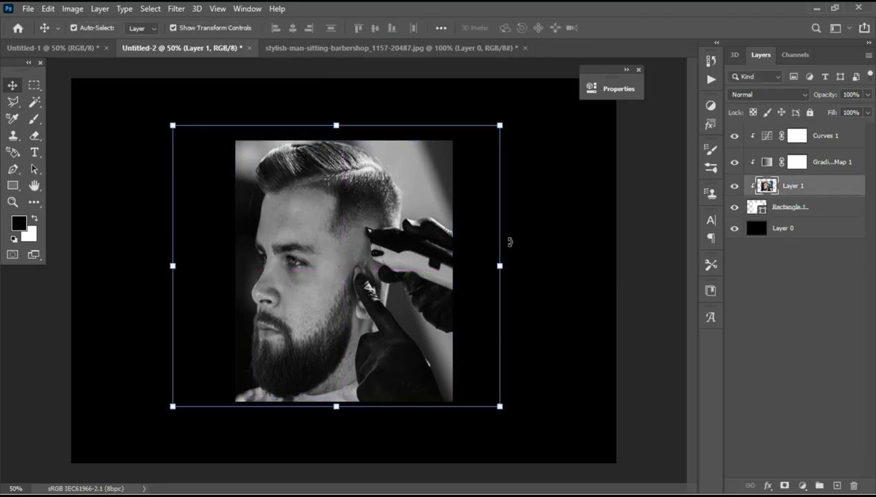
left_click_drag(382, 243, 383, 247)
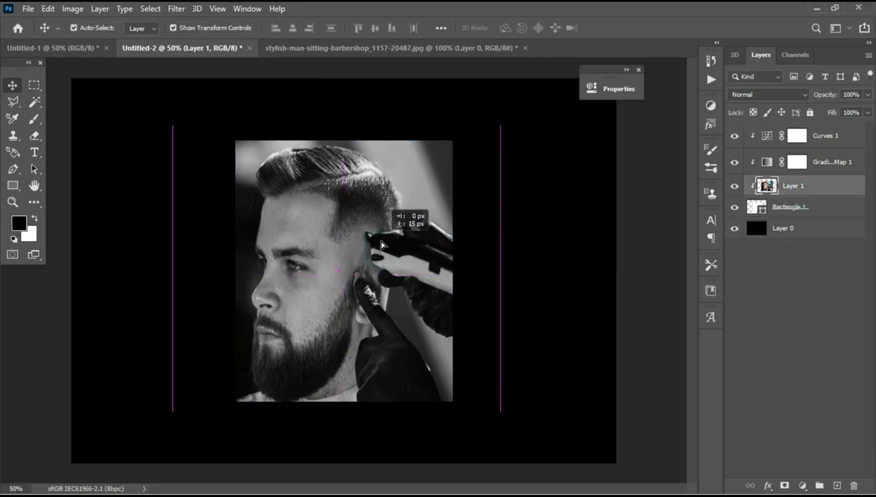
left_click(862, 318)
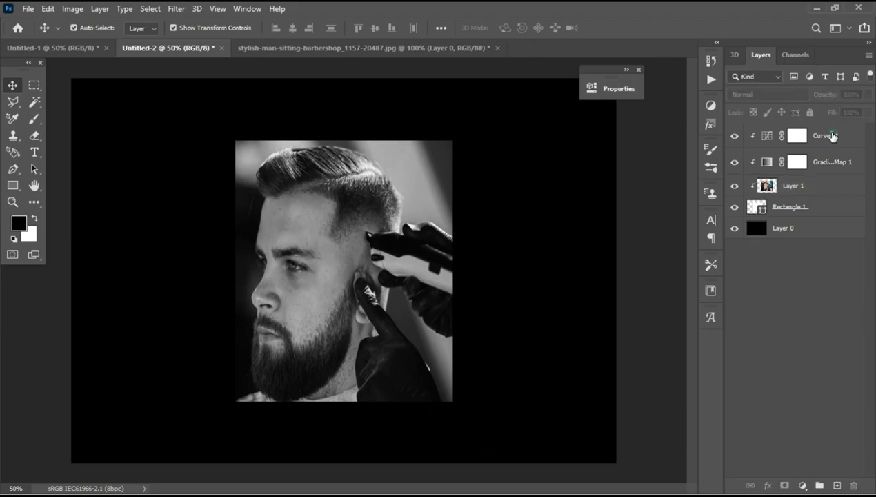
left_click(833, 137)
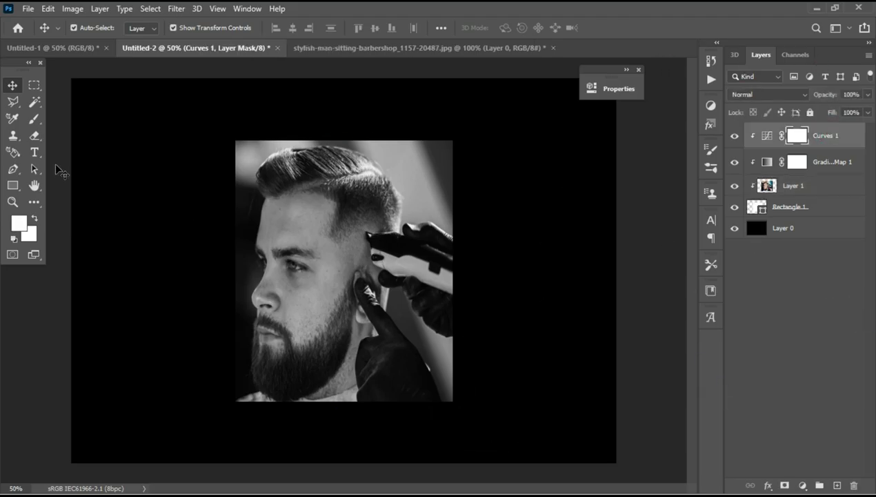
- Draw a 700 × 838 px unfilled Rectangle 2 with a thin light outline around the photo
left_click(12, 185)
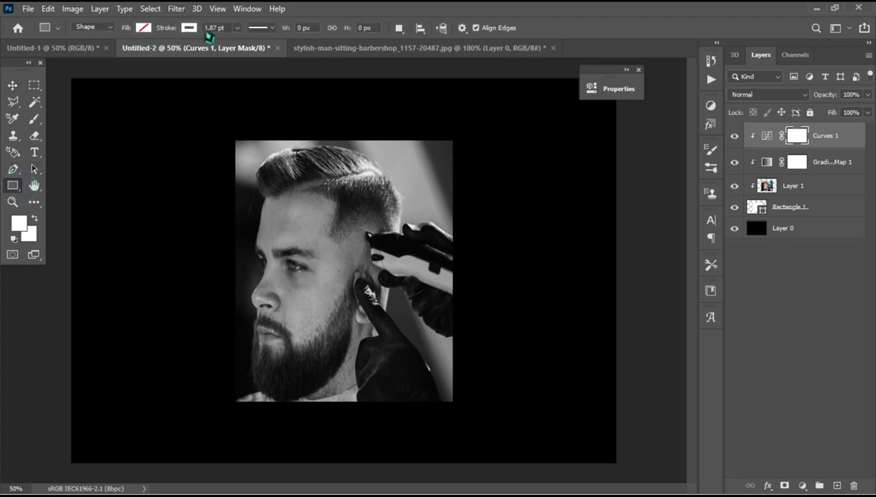
left_click(189, 28)
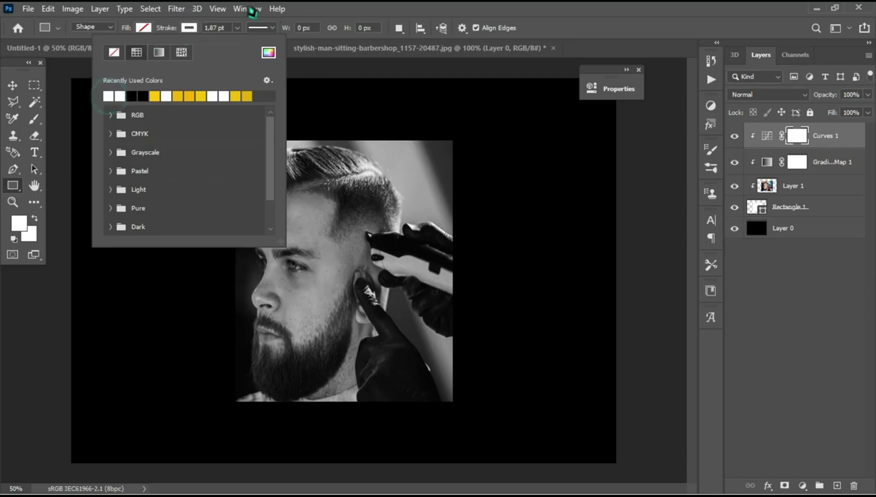
left_click(464, 17)
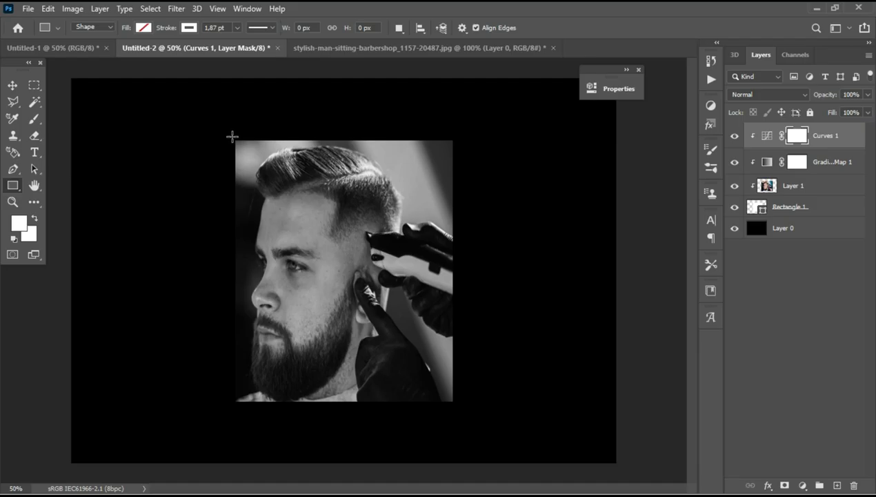
mouse_move(233, 136)
left_mouse_down()
mouse_move(458, 405)
mouse_move(466, 390)
mouse_move(456, 405)
left_mouse_up()
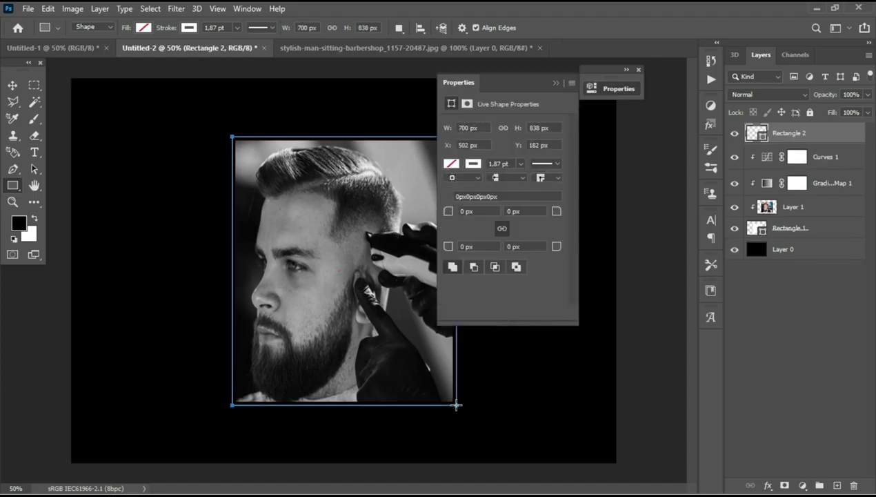
left_click(557, 85)
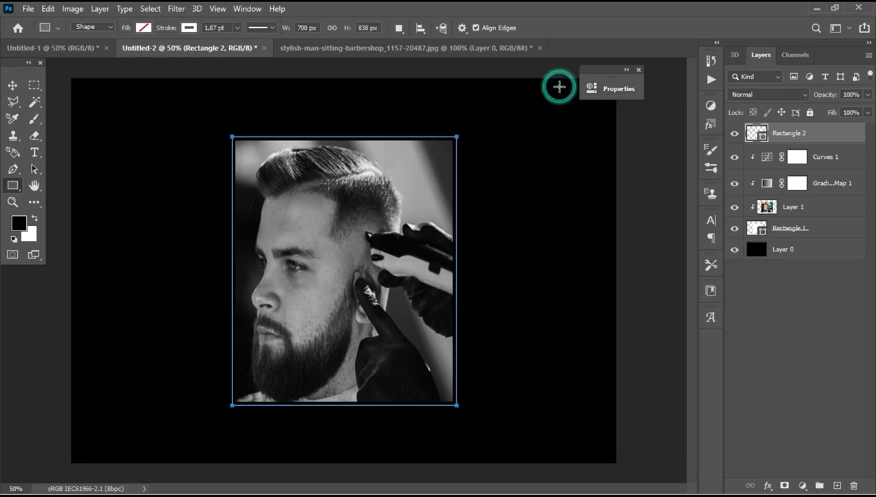
left_click(819, 309)
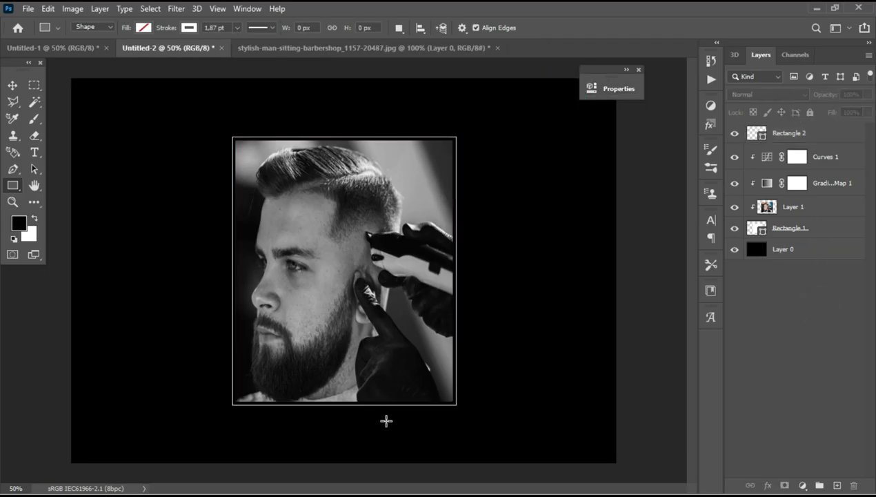
left_click(13, 88)
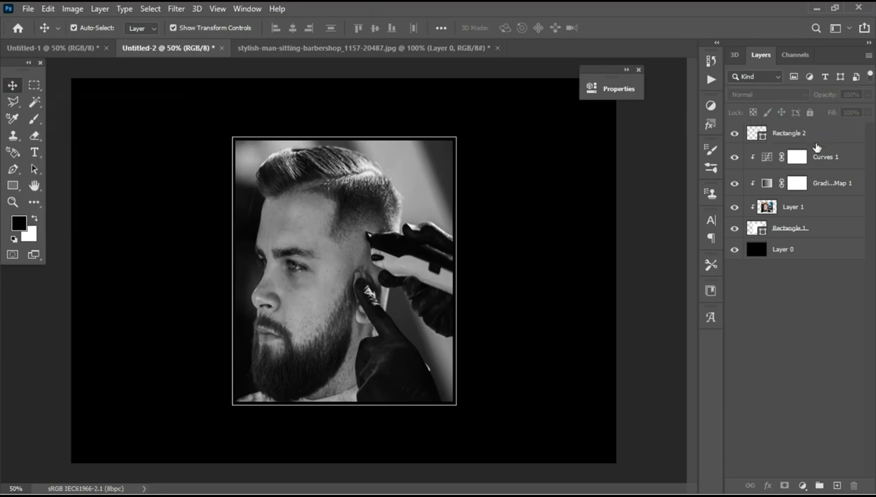
- Nudge Rectangle 2 by a pixel and stretch its left edge slightly outward
left_click(817, 143)
key("Left")
key("Down")
key("Right")
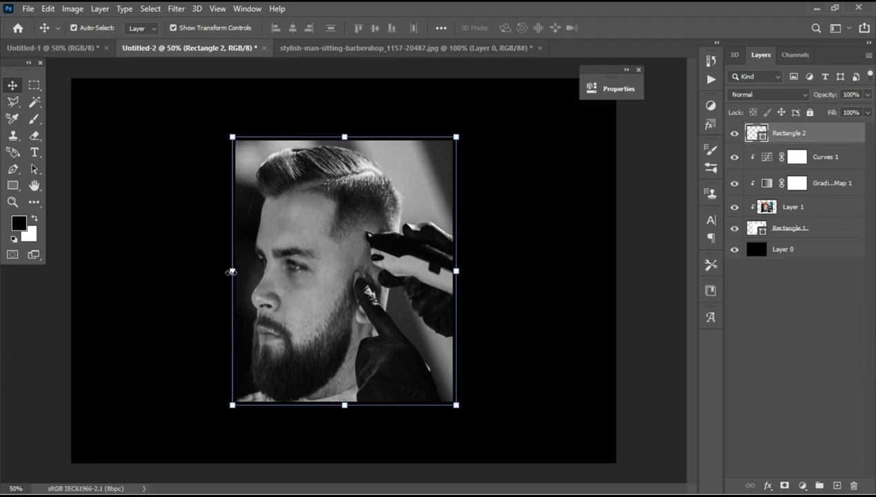
left_click_drag(231, 272, 229, 272)
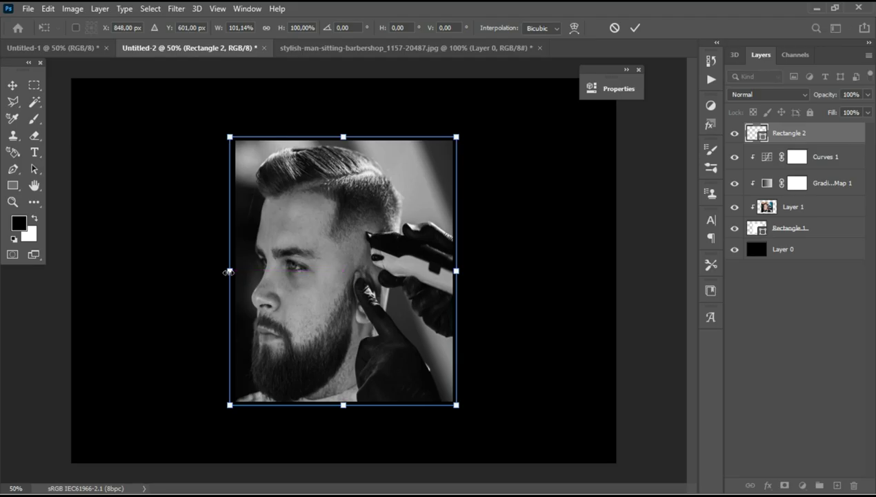
left_click(812, 360)
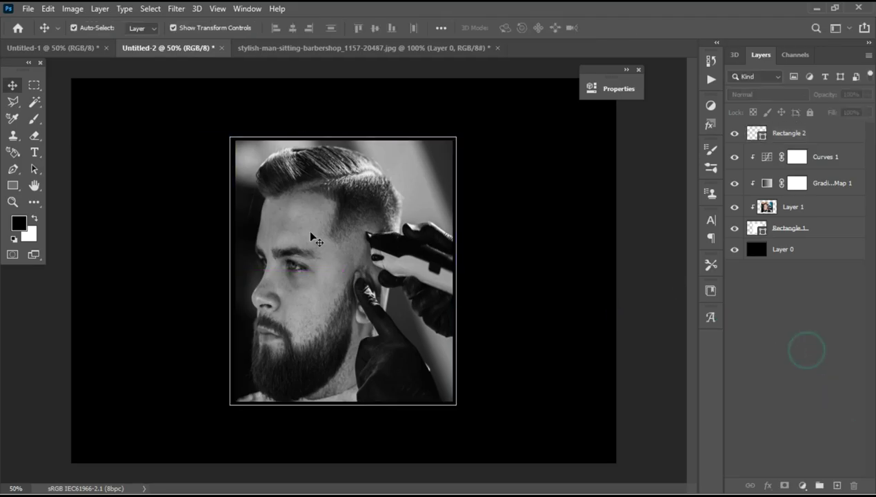
left_click(462, 203)
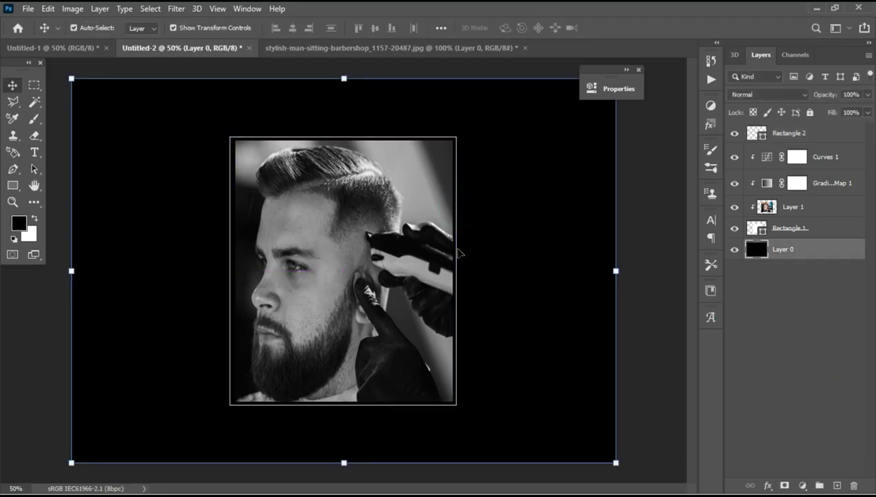
- Widen Rectangle 2's right edge so the frame measures 716 px wide
left_click(831, 133)
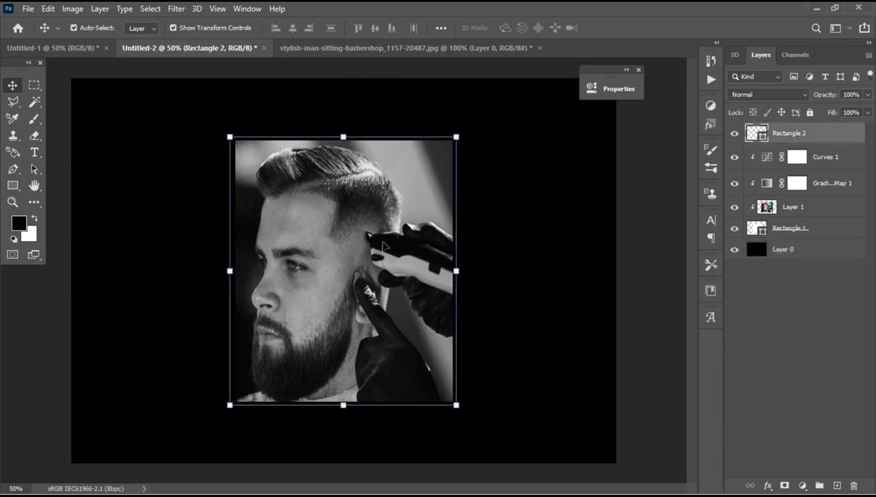
left_click_drag(456, 272, 459, 273)
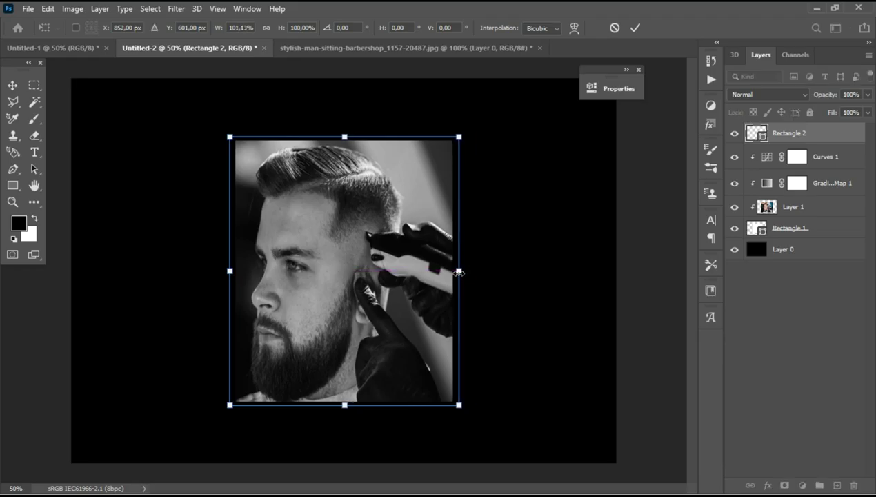
key("Return")
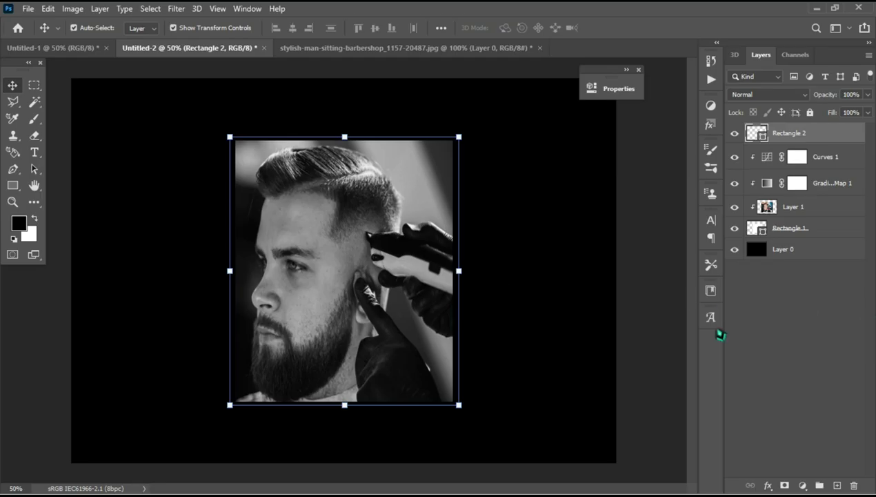
left_click(740, 335)
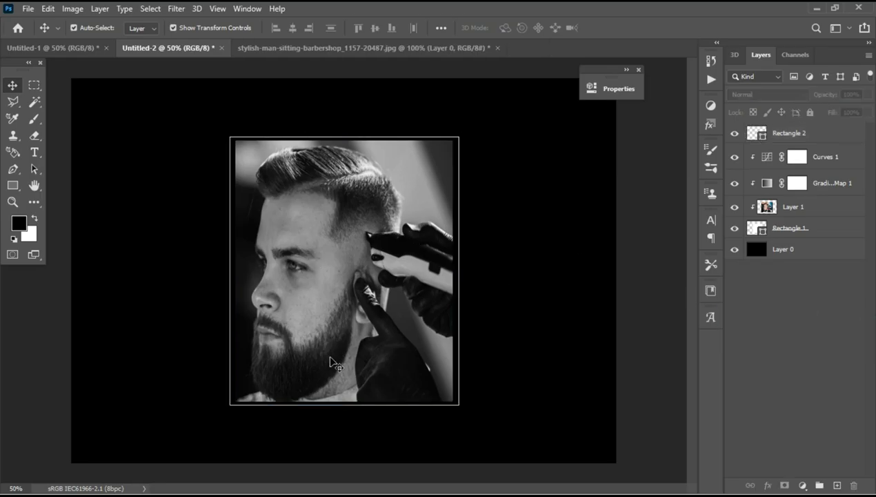
left_click(316, 141)
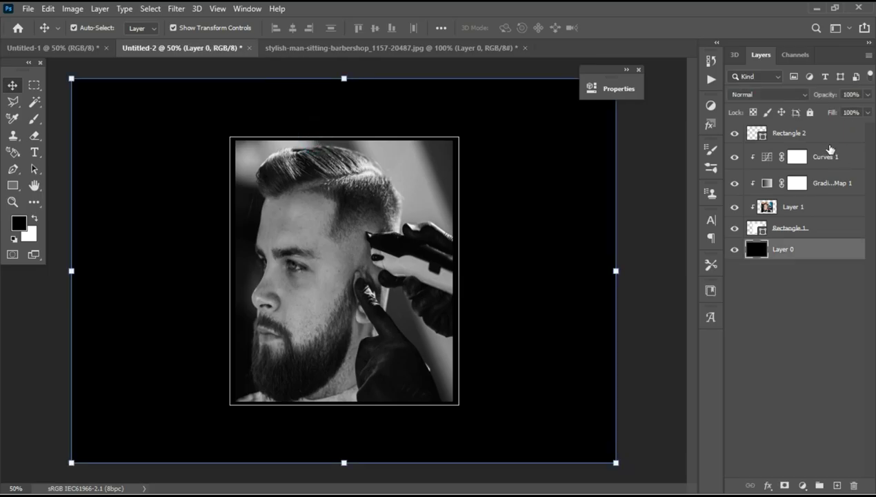
left_click(817, 135)
- Give Rectangle 2 a centred 4 px Stroke layer style in #444444 grey
double_click(852, 136)
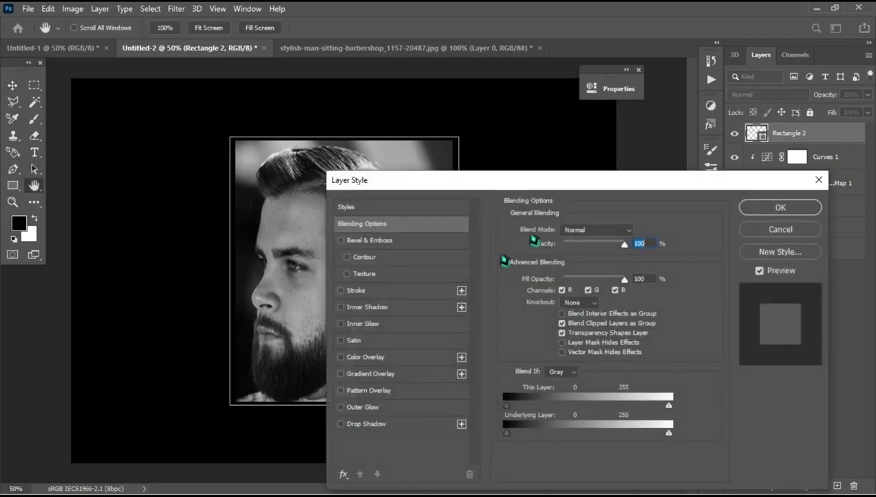
left_click(341, 291)
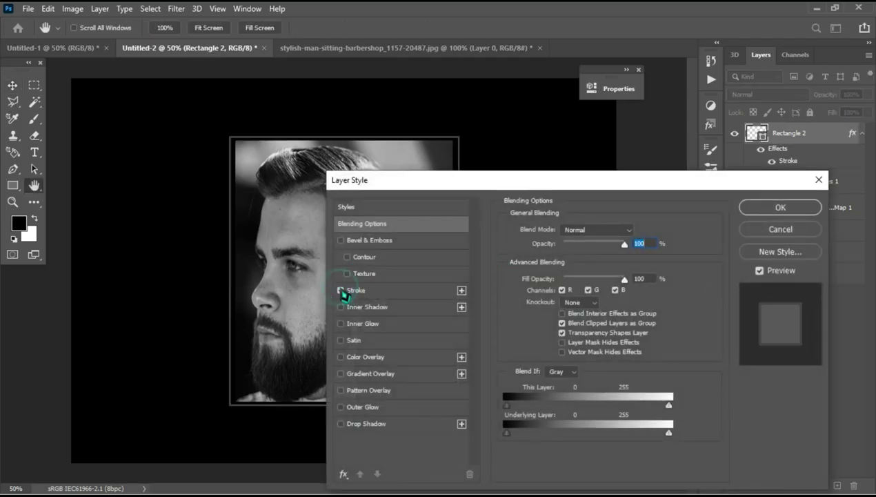
left_click(382, 290)
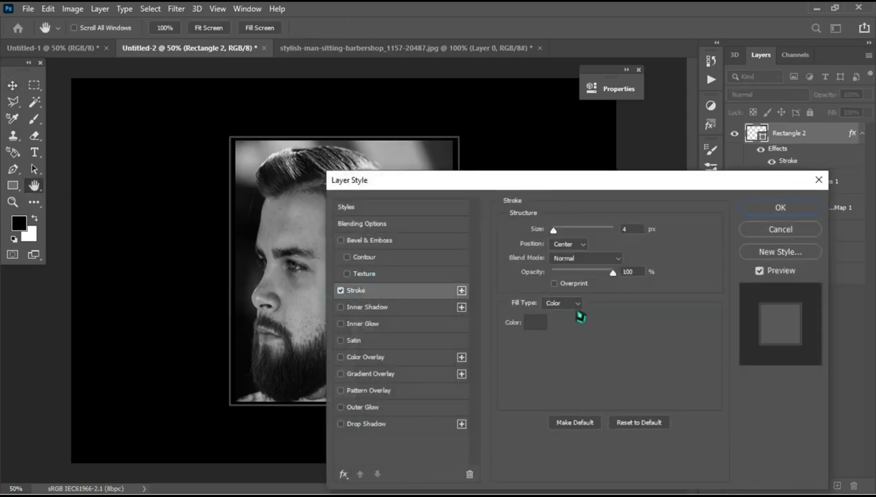
left_click(569, 246)
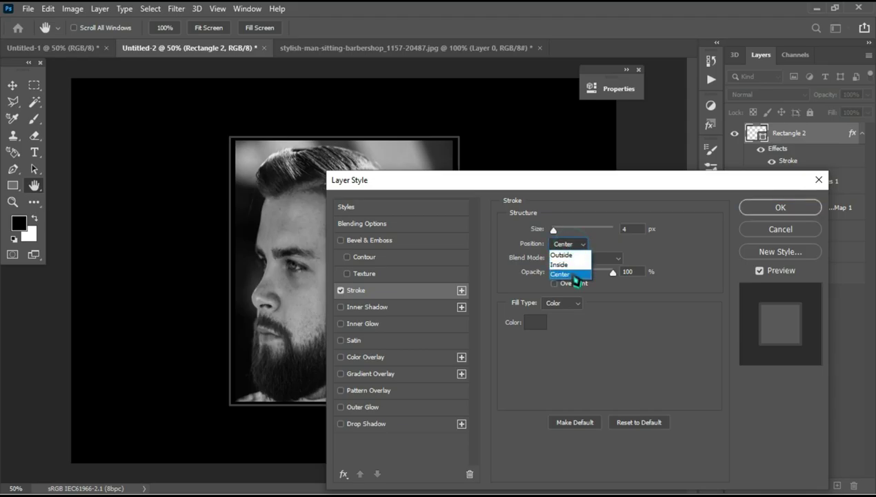
left_click(569, 274)
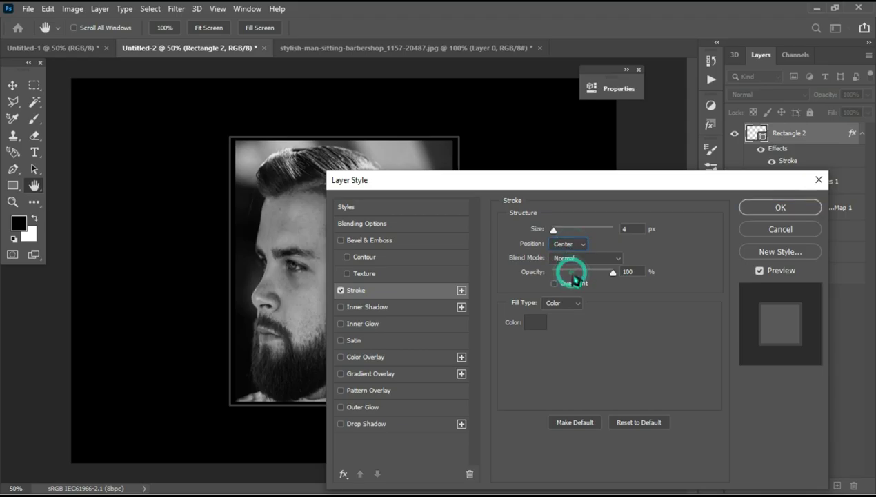
left_click(635, 233)
key("Down")
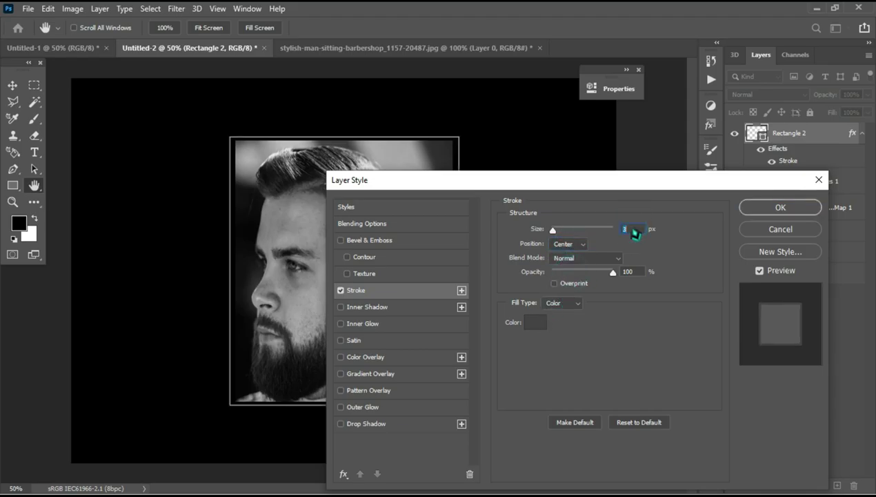
key("Up")
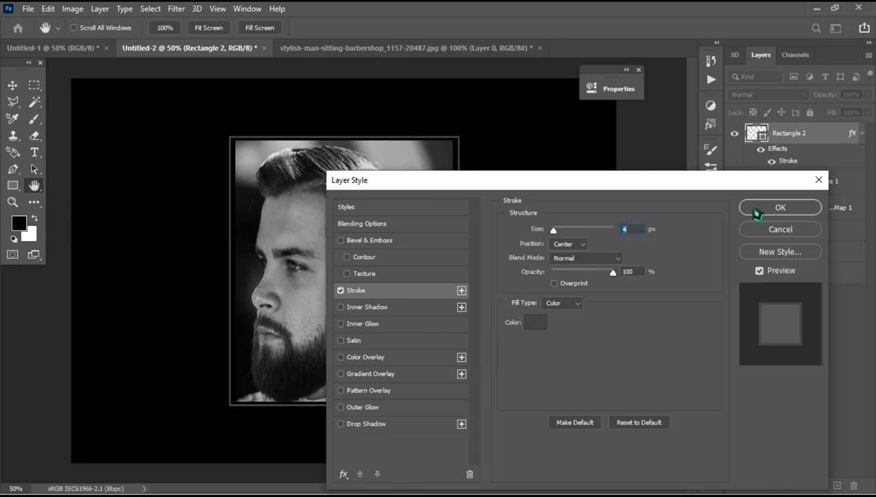
left_click(525, 324)
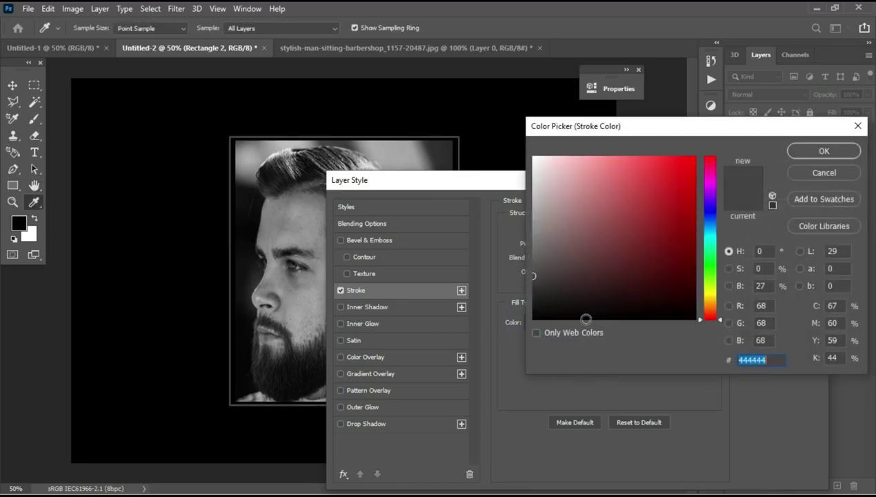
double_click(776, 360)
left_click(824, 151)
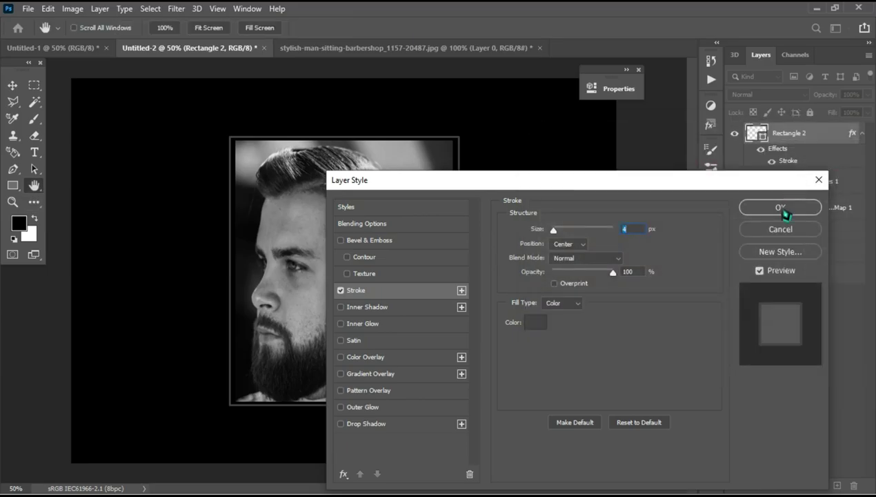
left_click(782, 208)
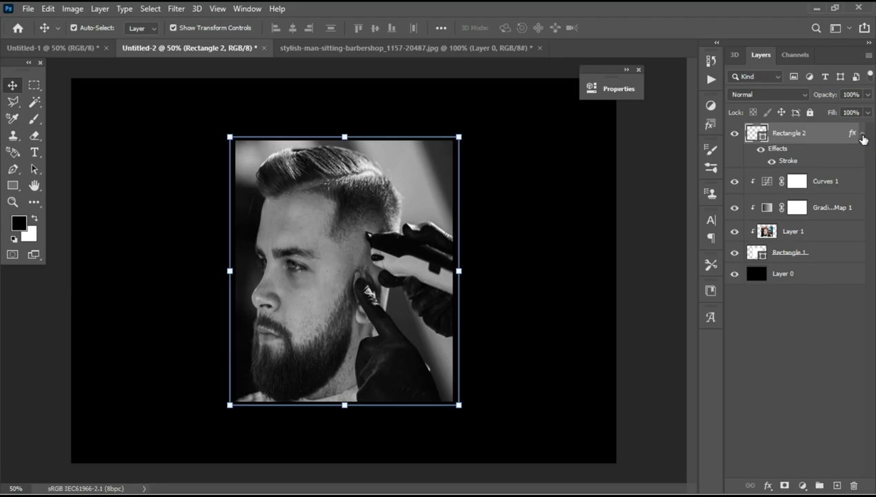
- Add a new empty layer on top and minimize Photoshop to File Explorer
left_click(862, 135)
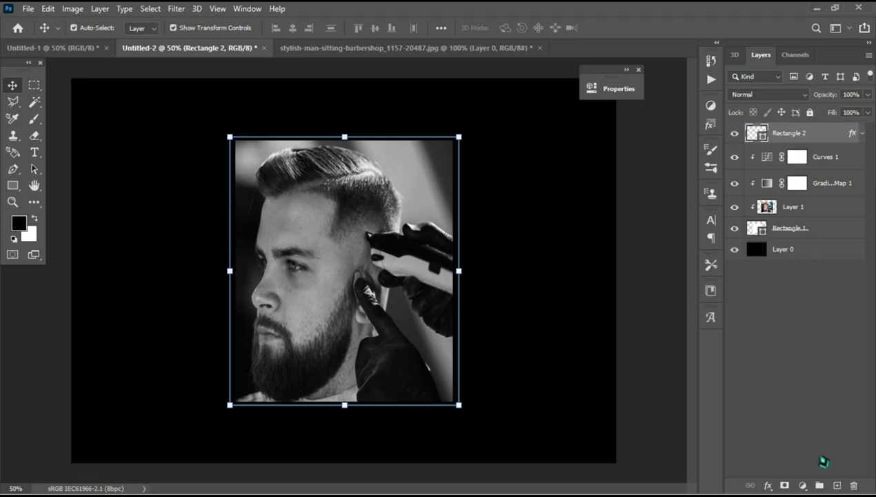
left_click(837, 485)
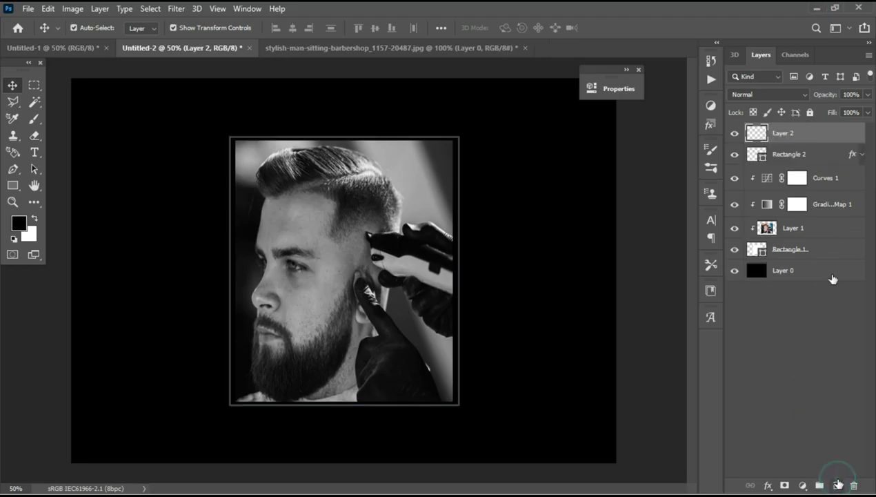
left_click(818, 9)
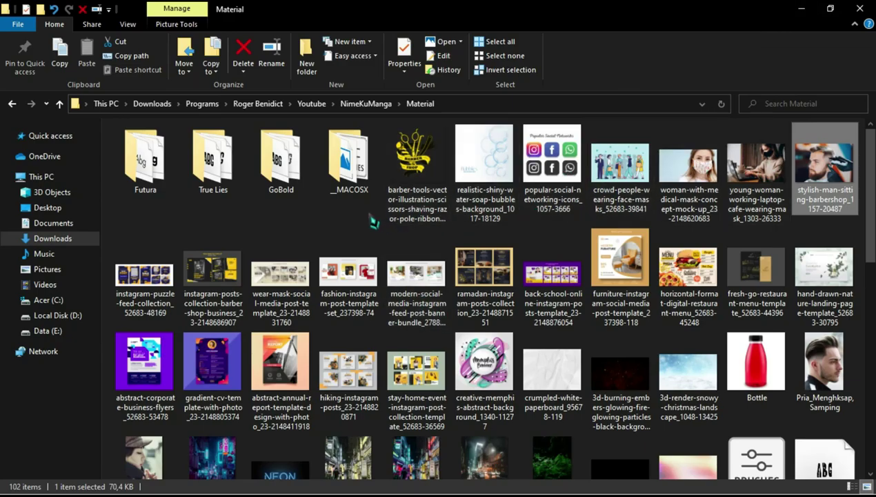
- Navigate from the NimeKuManga folder into the Rar folder of brush archives
key("alt+Up")
key("Down")
key("Return")
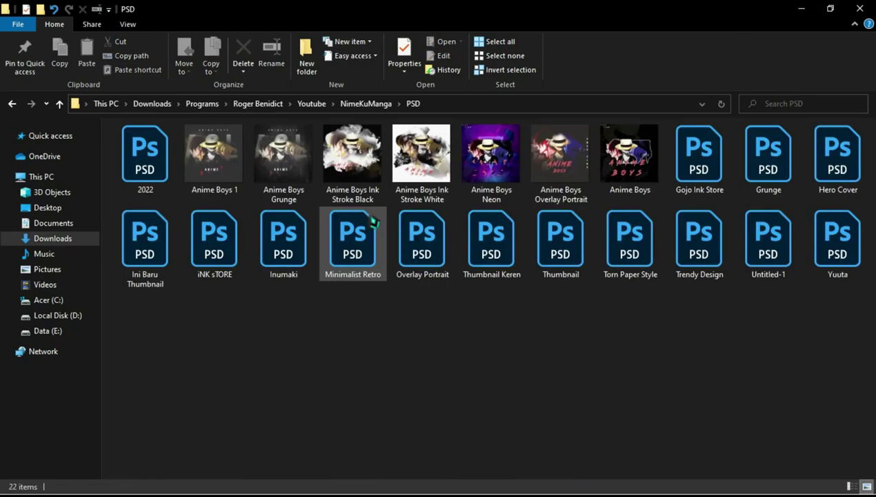
key("alt+Up")
key("Down")
key("Return")
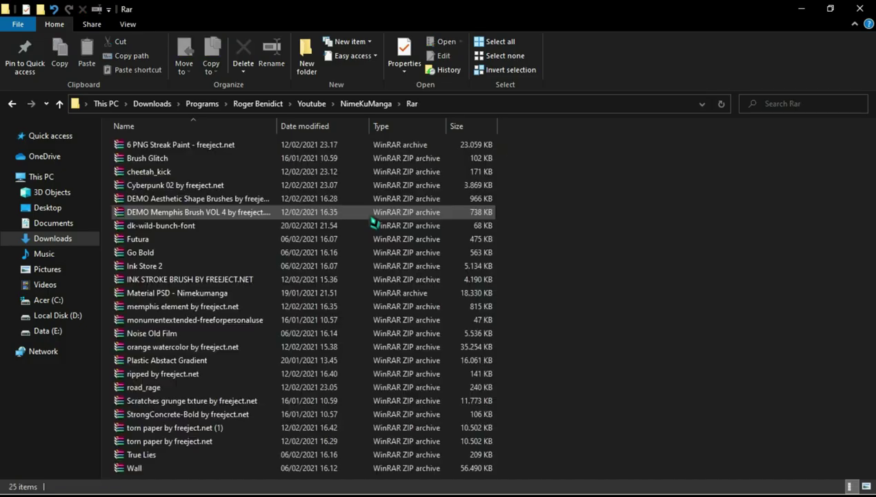
- Extract the DEMO Memphis Brush VOL 4 archive here, then return to Photoshop's Brush tool
left_click(258, 216)
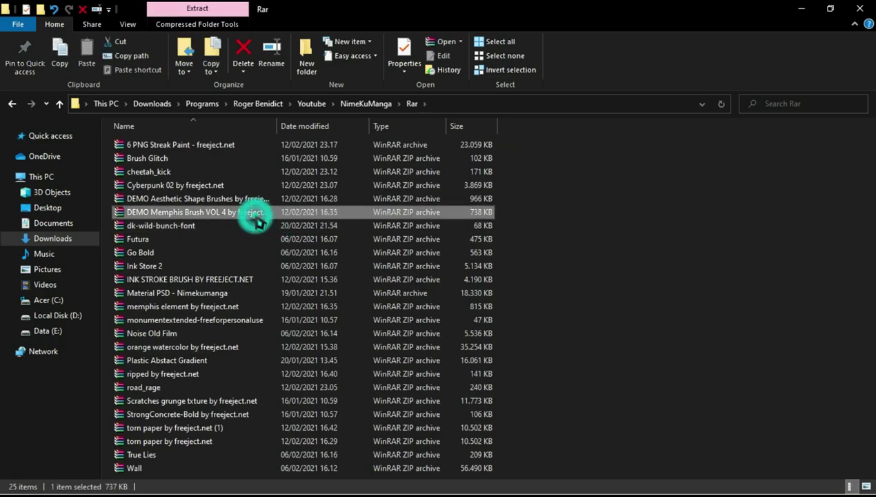
right_click(258, 216)
key("Escape")
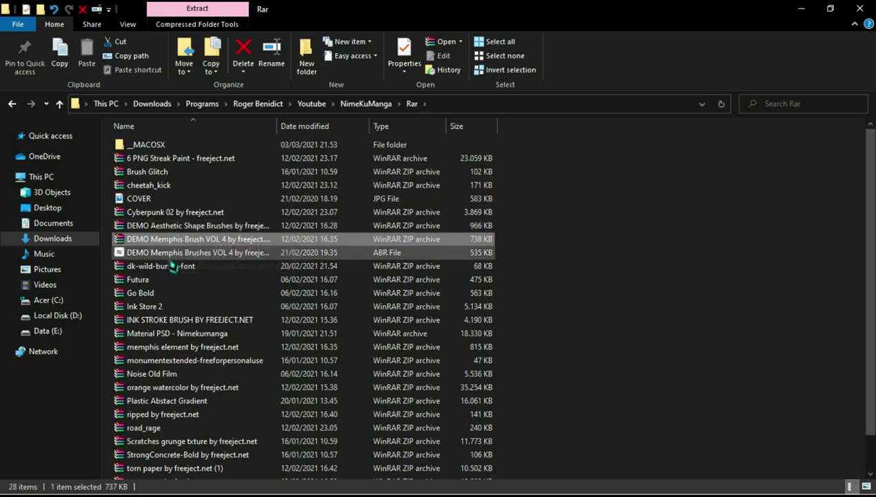
left_click(248, 252)
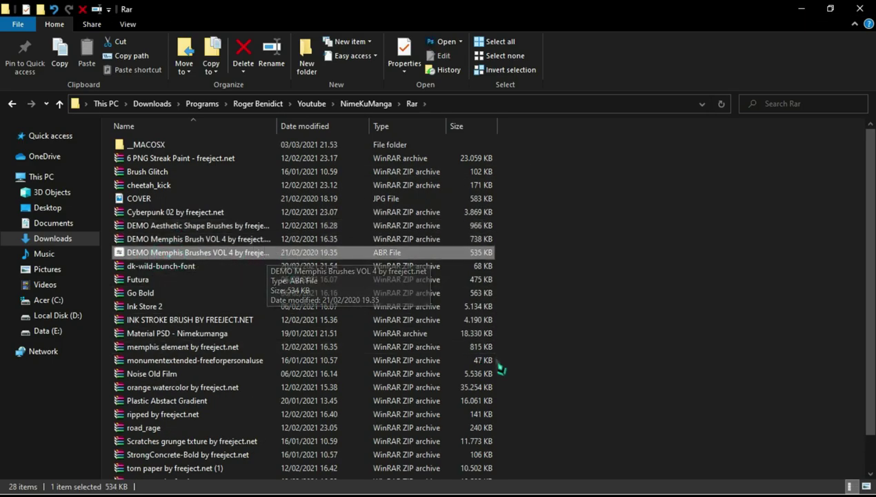
key("super")
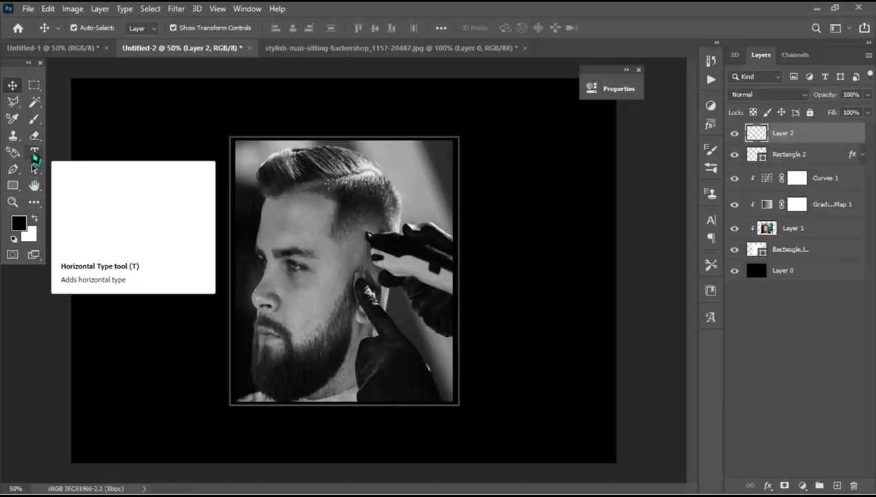
left_click(33, 119)
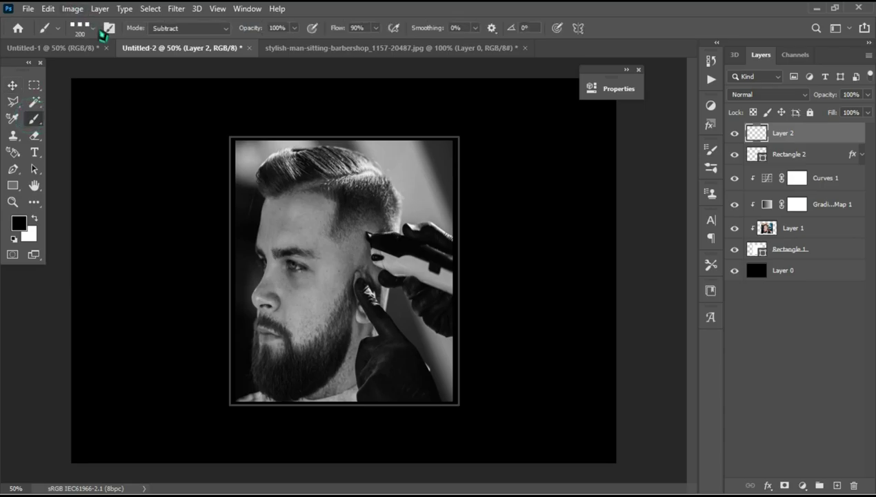
- Pick the 1198 three-square brush from the Brush Preset Picker, then minimize Photoshop
left_click(94, 30)
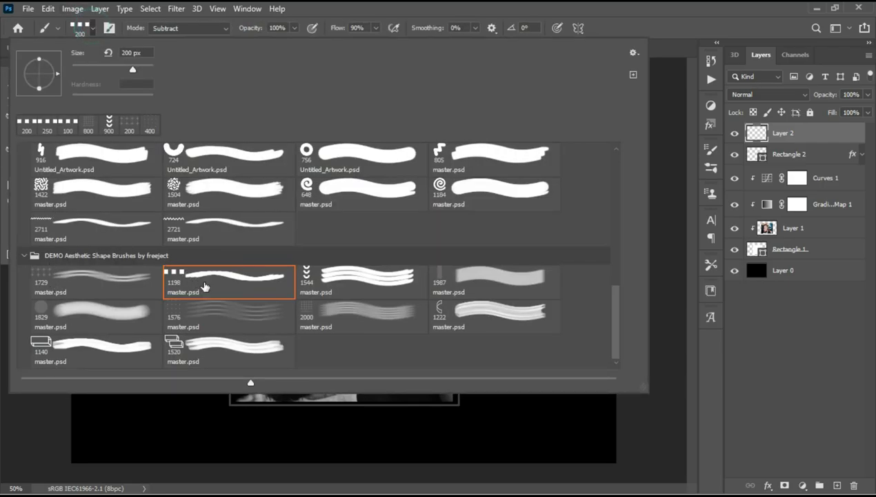
left_click(205, 287)
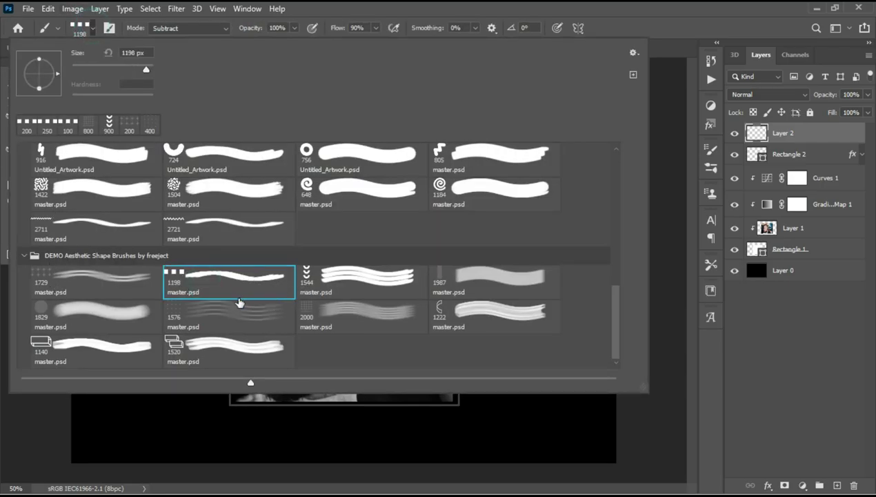
left_click(618, 310)
mouse_move(616, 309)
left_mouse_down()
mouse_move(616, 274)
mouse_move(622, 348)
left_mouse_up()
left_click(544, 10)
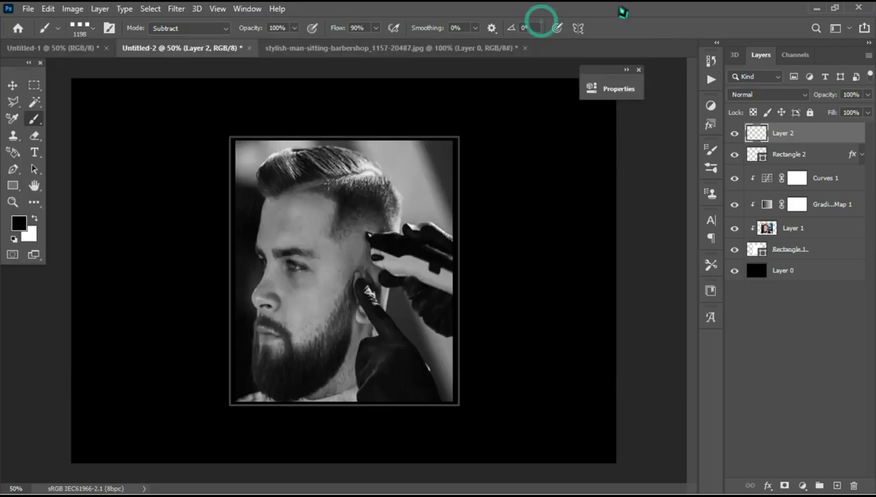
left_click(815, 8)
- Extract the DEMO Aesthetic Shape Brushes zip here and drag its ABR file onto Photoshop
left_click(178, 239)
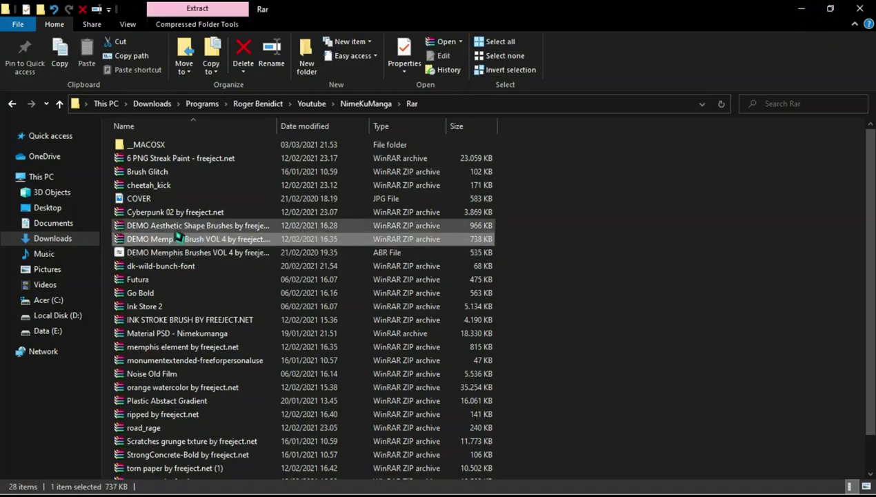
right_click(176, 229)
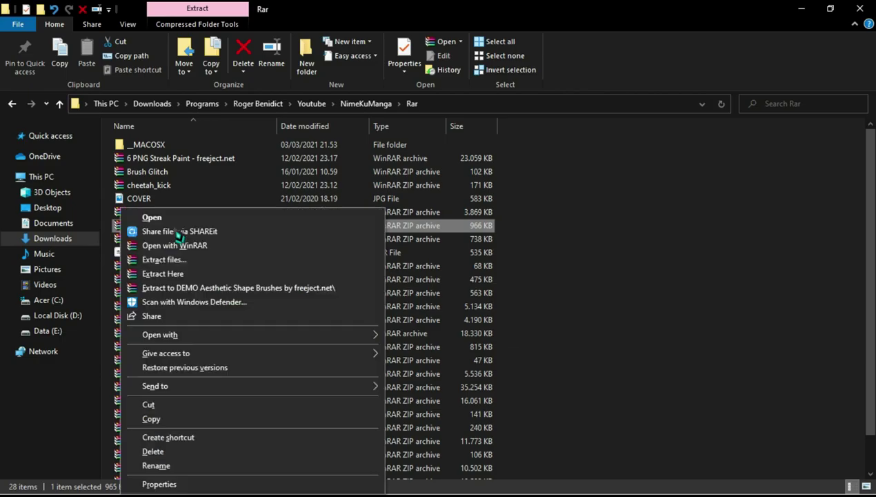
left_click(157, 274)
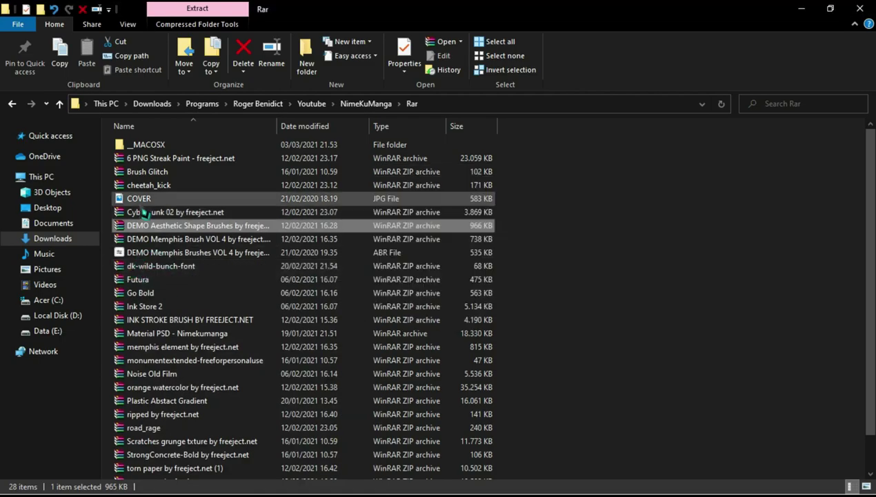
left_click_drag(152, 240, 162, 242)
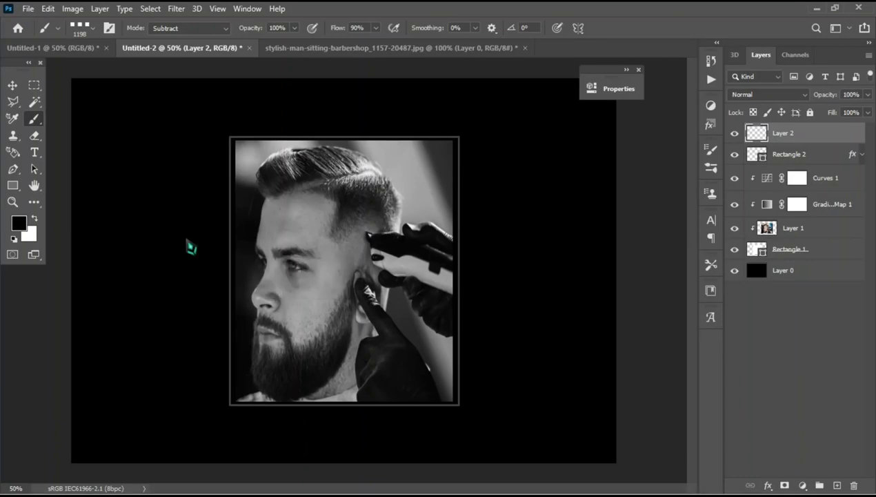
- Reduce the three-square brush to size 300 and set the foreground colour to f4c300
left_click(82, 28)
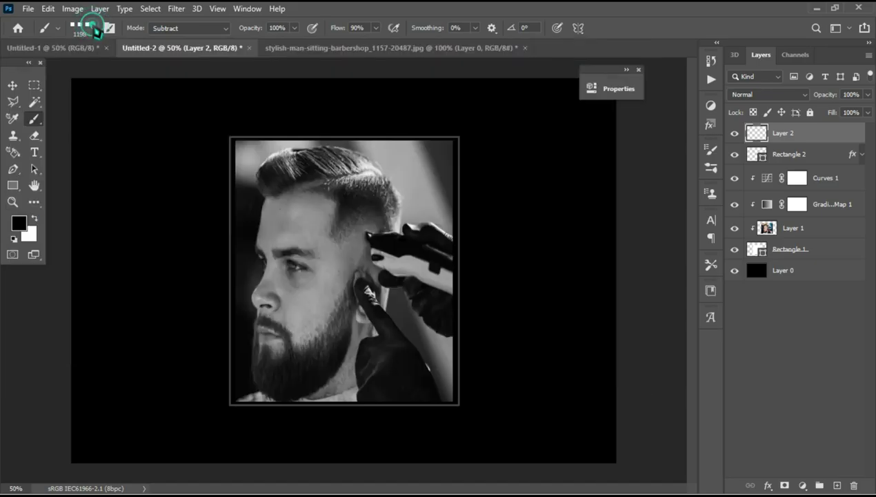
key("bracketleft")
key("bracketleft")
key("bracketleft")
key("bracketleft")
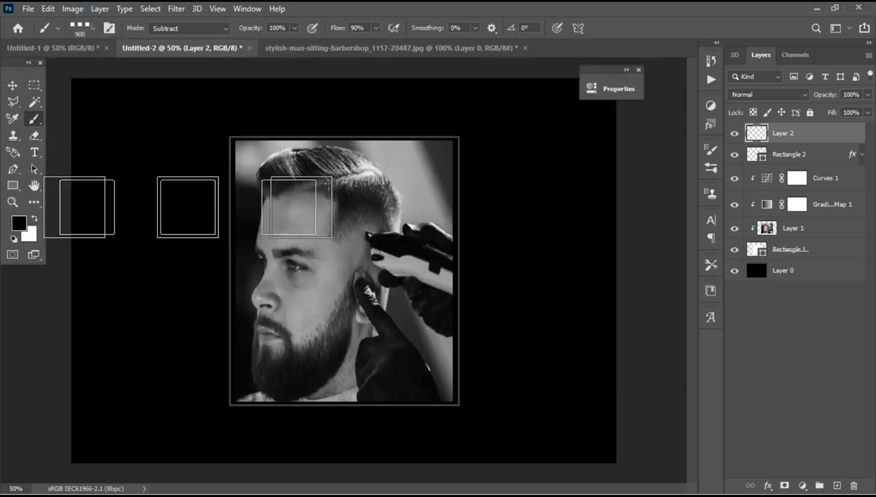
key("bracketleft")
key("bracketleft")
key("bracketleft")
key("bracketleft")
key("bracketleft")
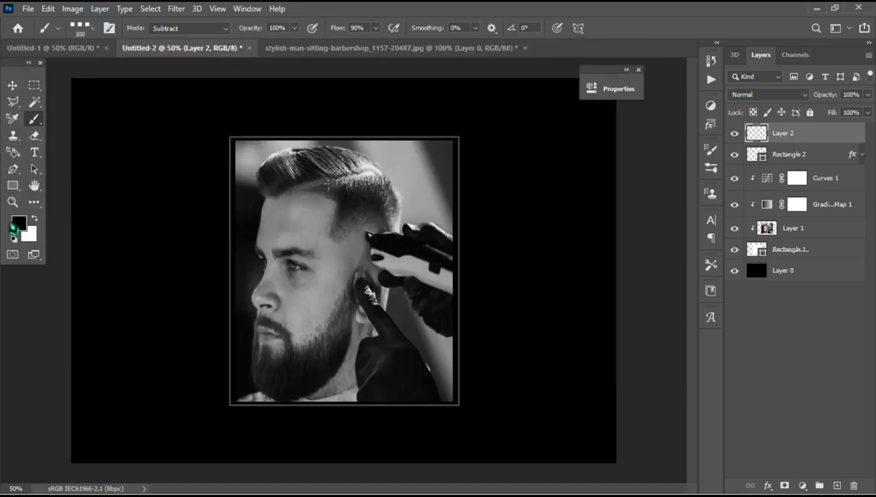
left_click(18, 223)
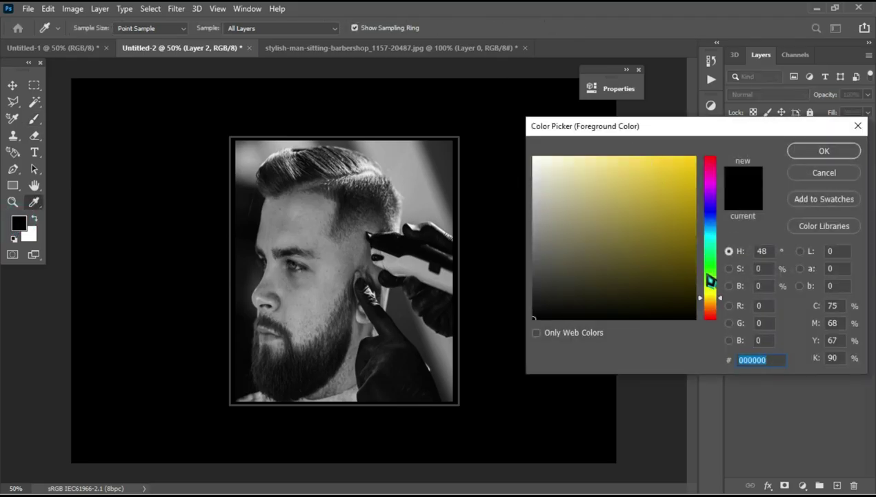
type("f")
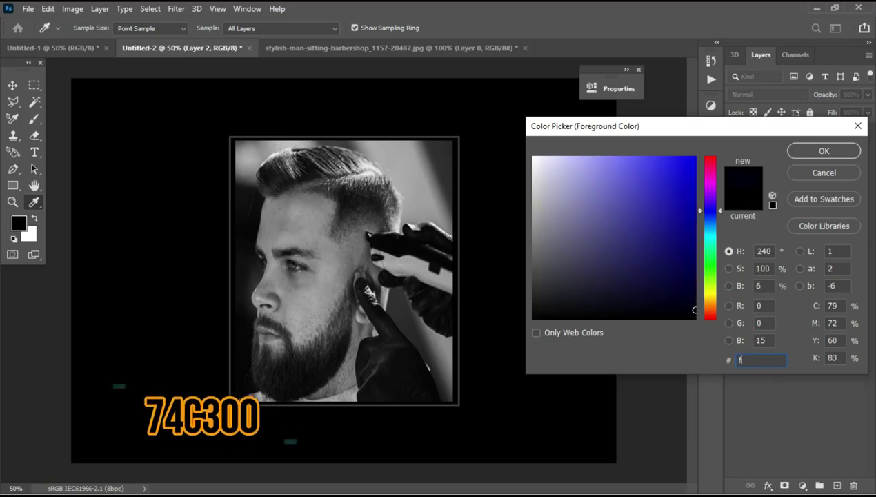
type("4c300")
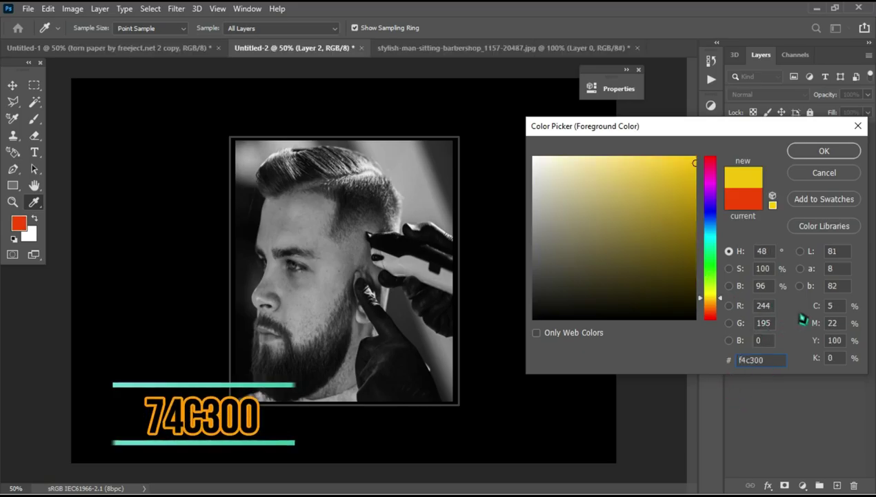
left_click(820, 153)
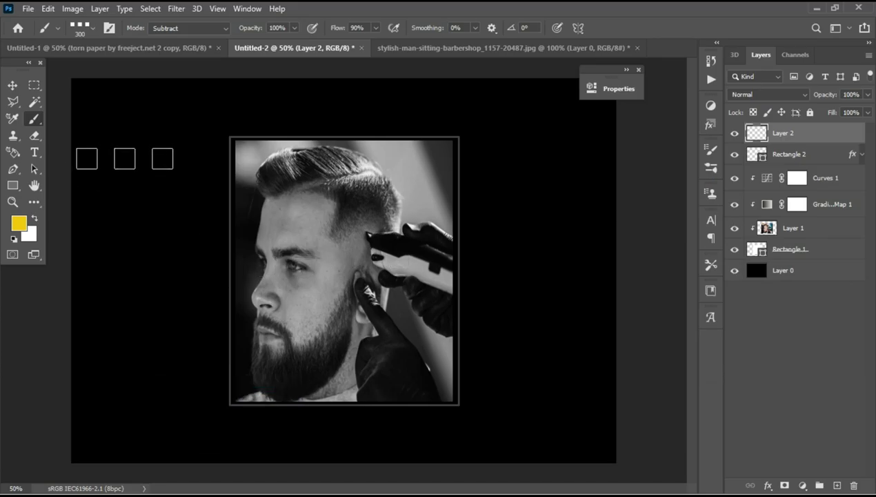
- Stamp three yellow squares, then rotate and skew them into a slanted stripe at the left edge
left_click(122, 166)
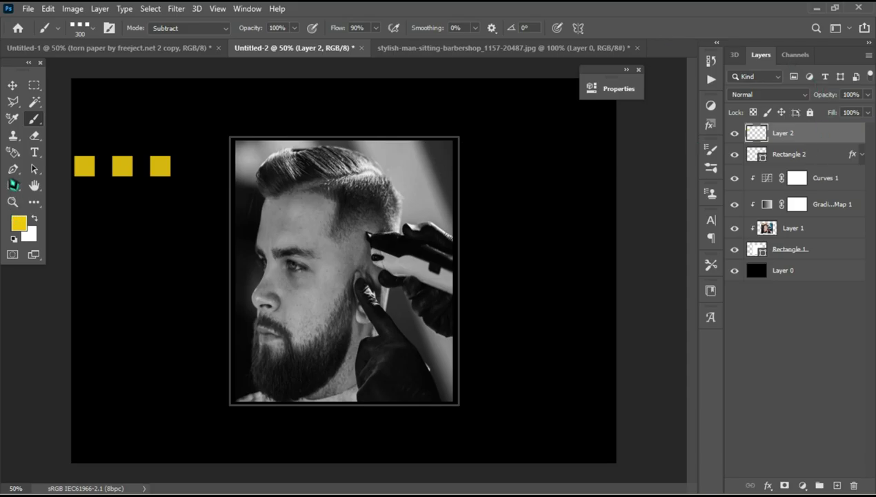
left_click(13, 85)
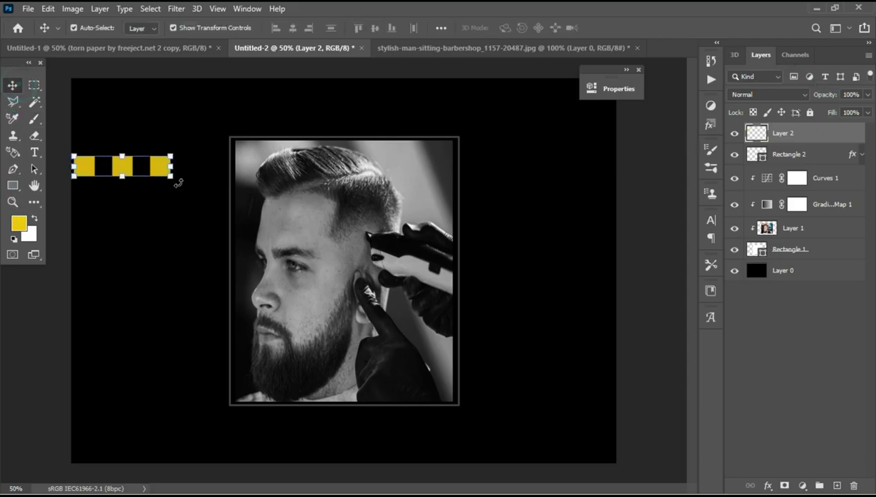
left_click_drag(178, 183, 97, 251)
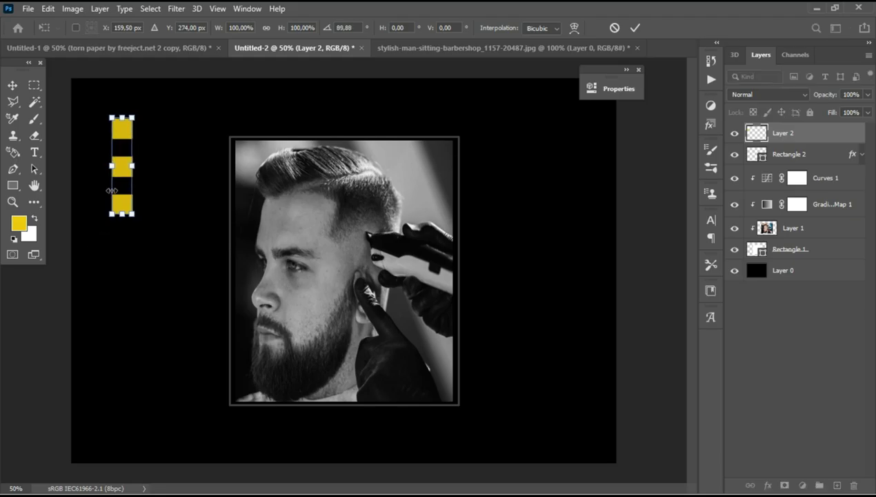
left_click_drag(120, 181, 83, 209)
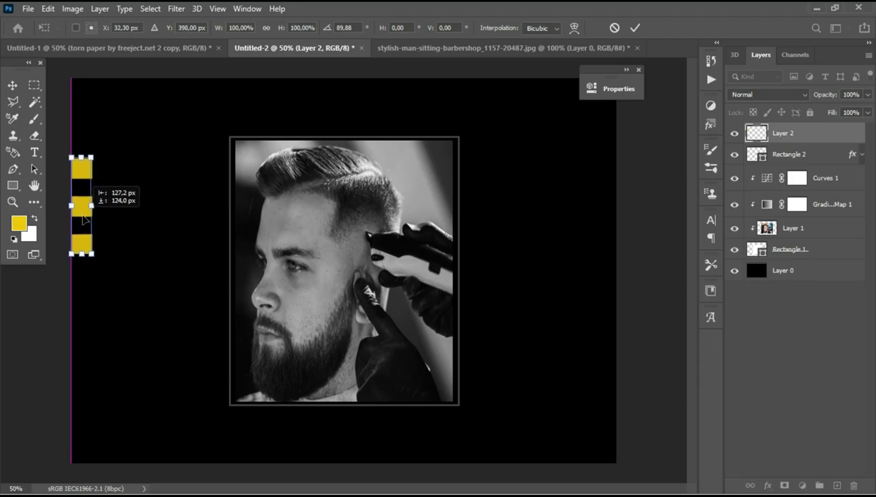
left_click_drag(83, 209, 83, 206)
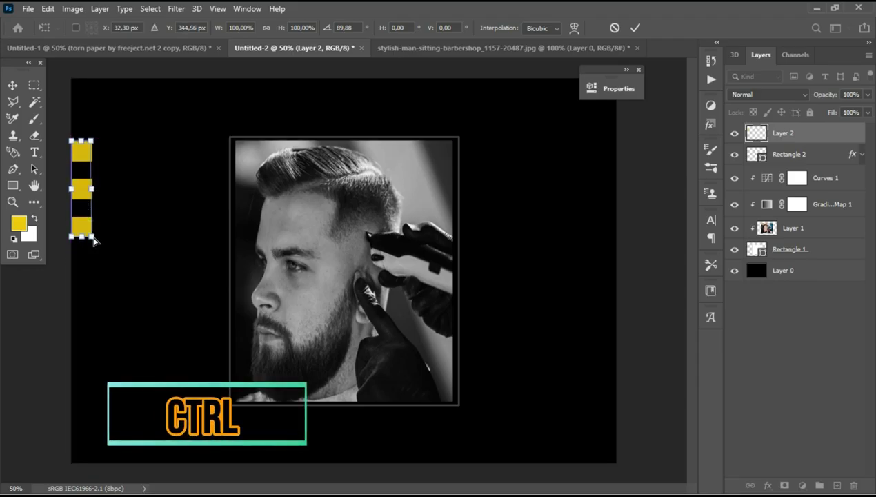
left_click(93, 238, "ctrl")
left_click_drag(92, 238, 95, 254)
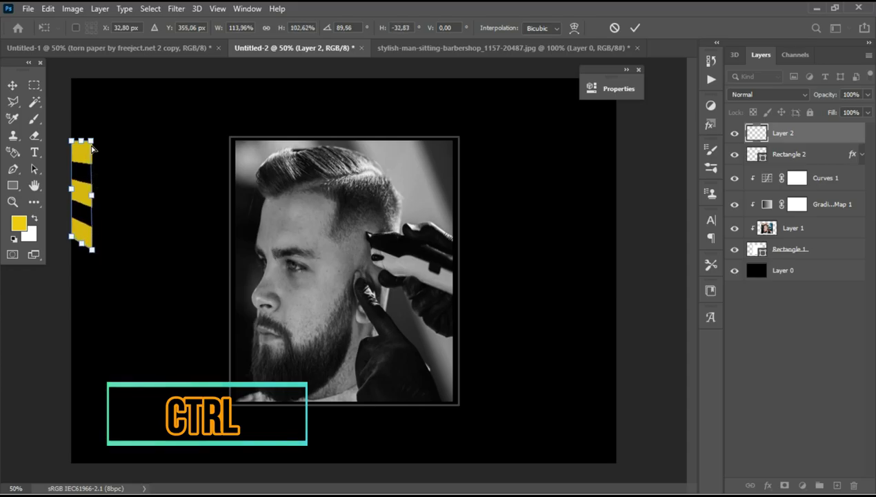
left_click_drag(92, 142, 90, 156)
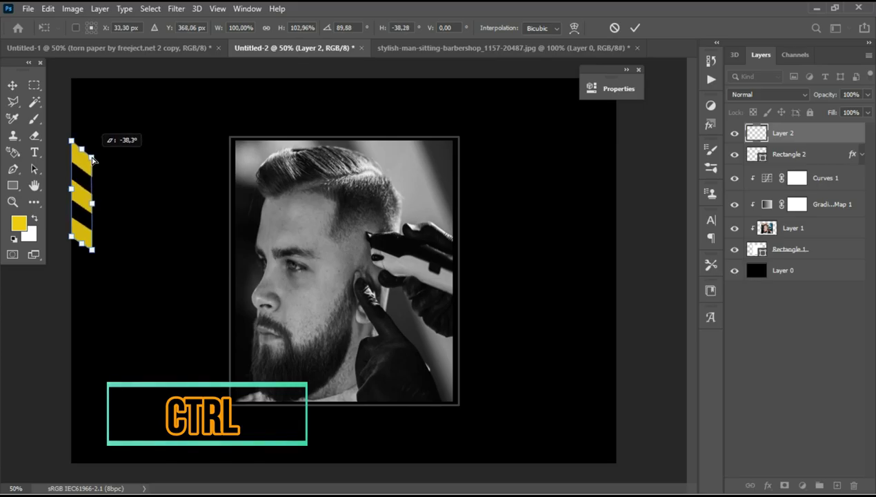
key("Return")
- Duplicate the stripe layer and move the copy to the poster's right edge
key("ctrl+j")
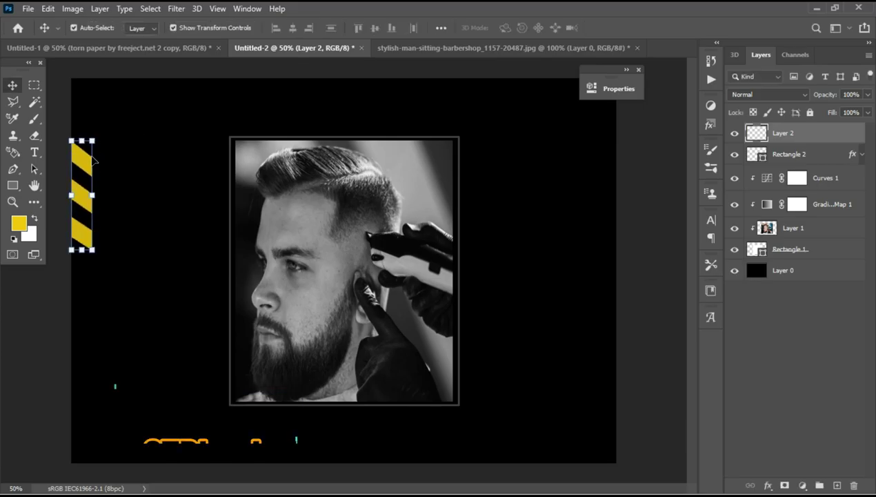
left_click(80, 166)
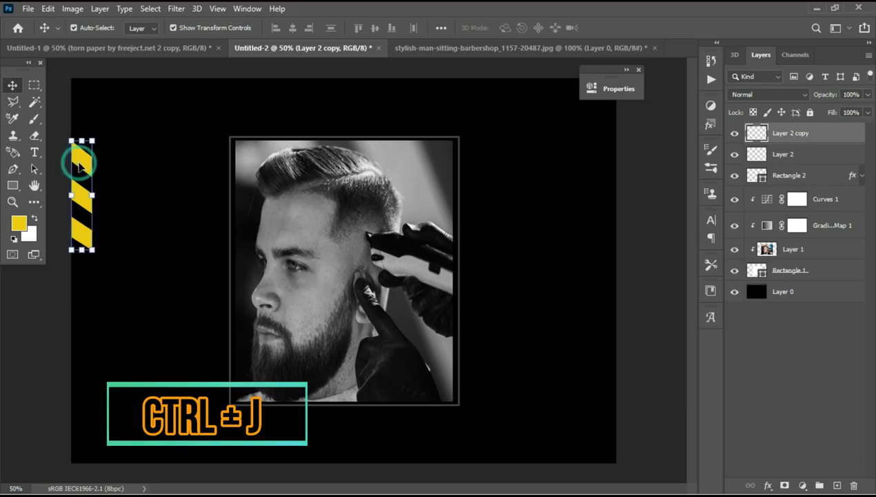
mouse_move(83, 169)
left_mouse_down()
mouse_move(97, 165)
mouse_move(599, 366)
mouse_move(604, 326)
left_mouse_up()
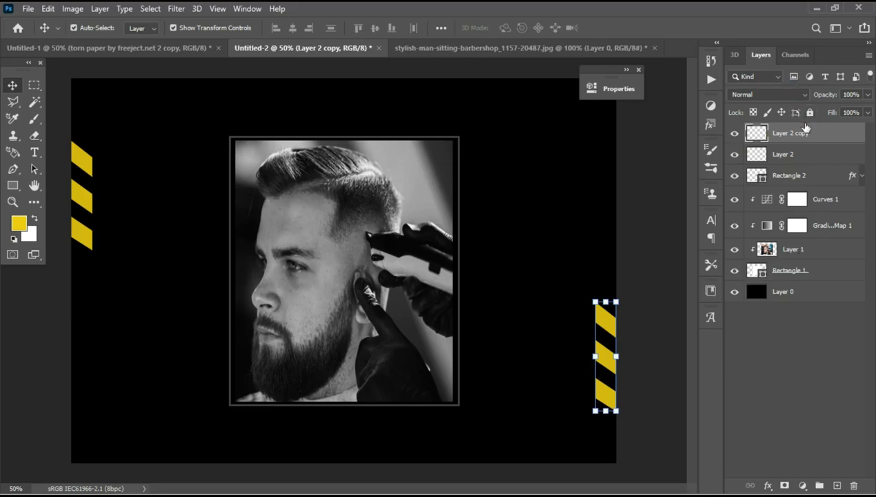
- Open the barber-tools PNG from the Material folder in Adobe Photoshop 2020
left_click(817, 9)
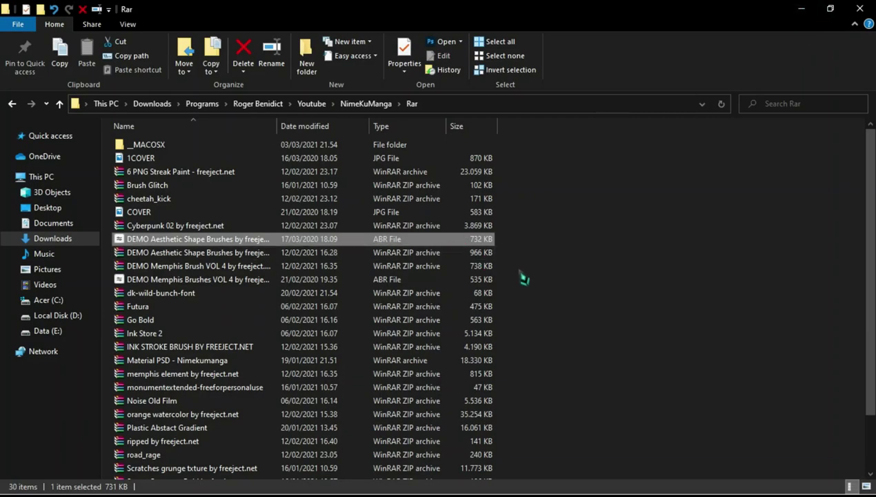
key("alt+Up")
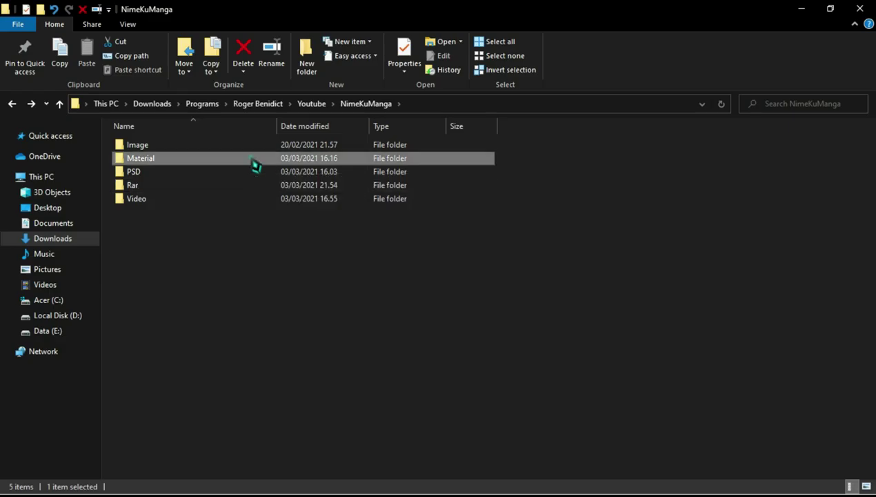
double_click(254, 161)
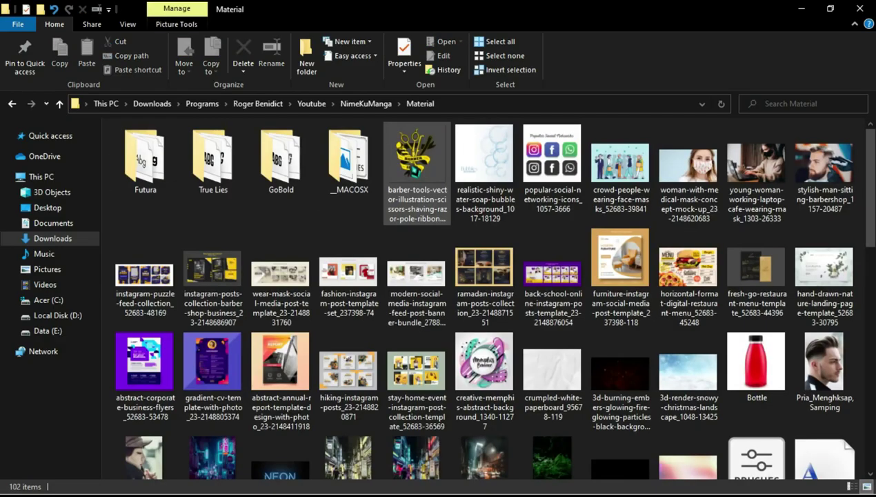
left_click(412, 169)
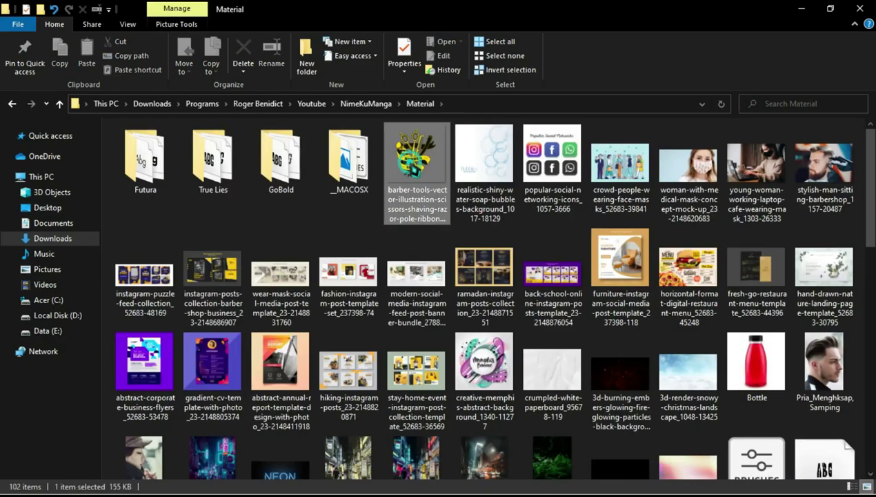
left_click_drag(417, 166, 416, 121)
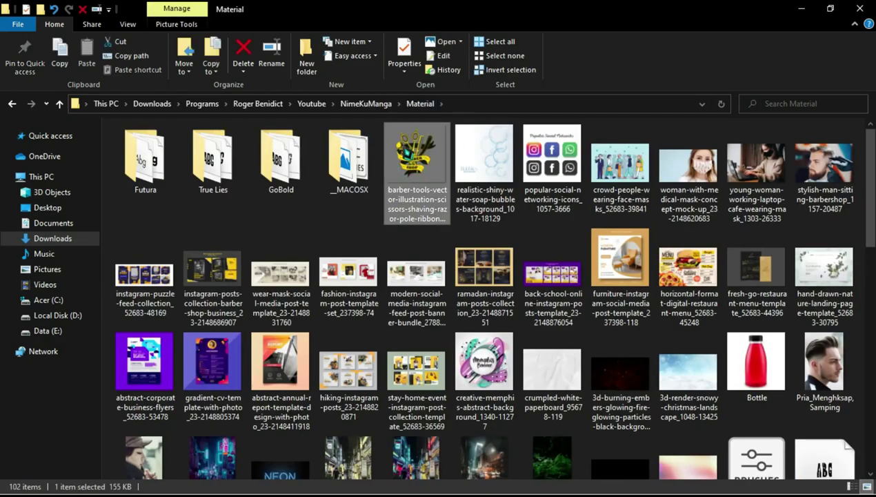
right_click(417, 165)
mouse_move(457, 278)
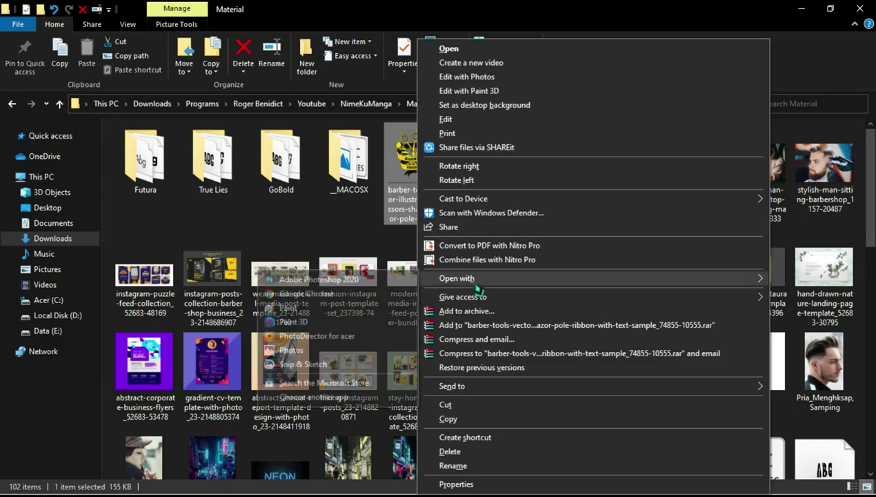
left_click(383, 279)
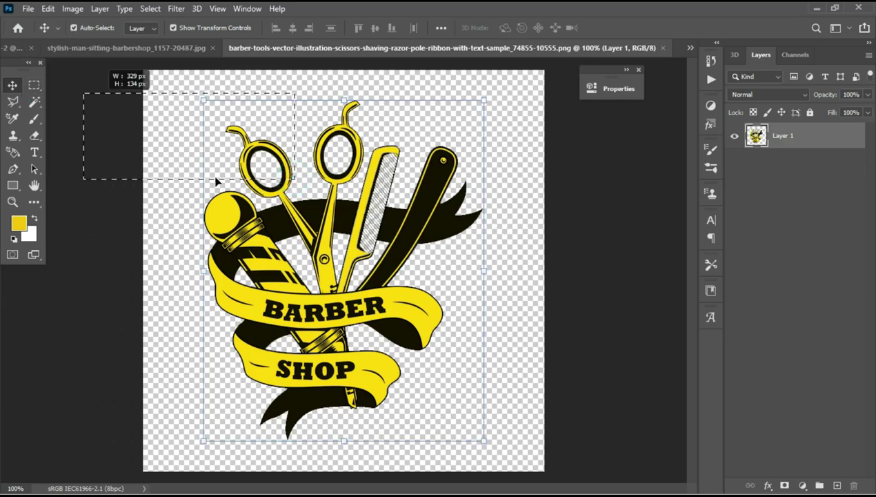
- Drag the barber-tools logo into the Untitled-2 poster and select its layer
left_click(282, 218)
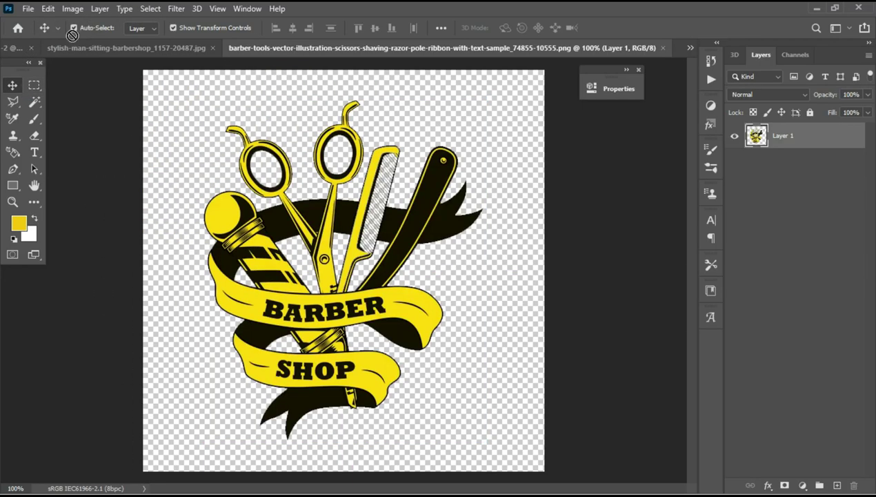
mouse_move(281, 219)
left_mouse_down()
mouse_move(79, 119)
mouse_move(26, 52)
mouse_move(11, 52)
left_mouse_up()
left_click_drag(332, 273, 332, 273)
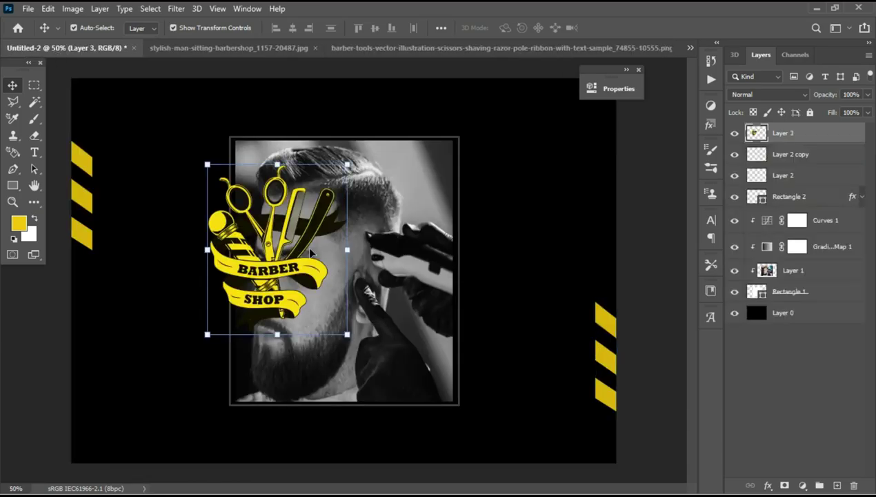
mouse_move(276, 214)
left_mouse_down()
mouse_move(233, 169)
mouse_move(296, 249)
left_mouse_up()
left_click(73, 27)
left_click(266, 234)
left_click(253, 240)
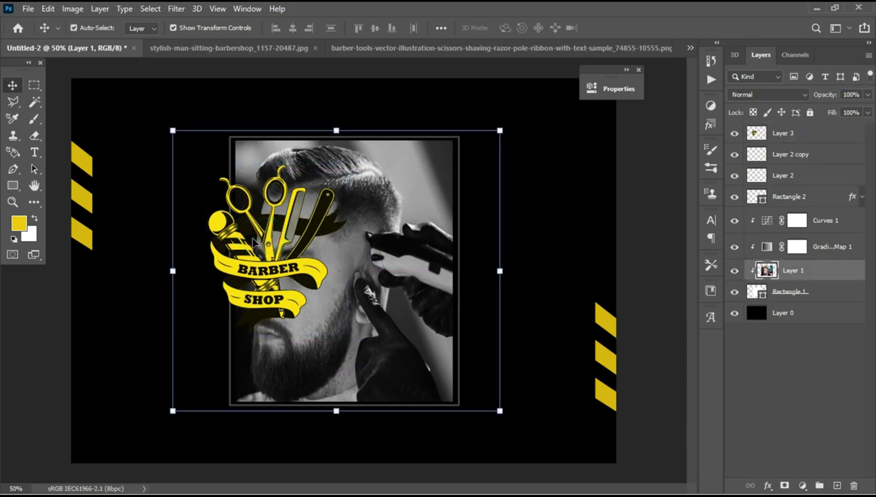
left_click(255, 267)
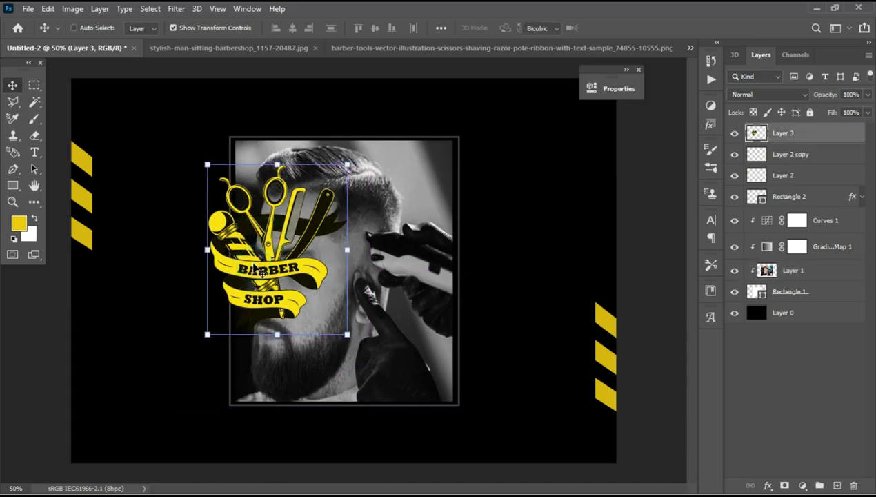
- Scale the logo to about 60% and place it in the poster's upper-left corner
key("ctrl+t")
mouse_move(255, 267)
left_mouse_down()
mouse_move(160, 214)
mouse_move(151, 165)
left_mouse_up()
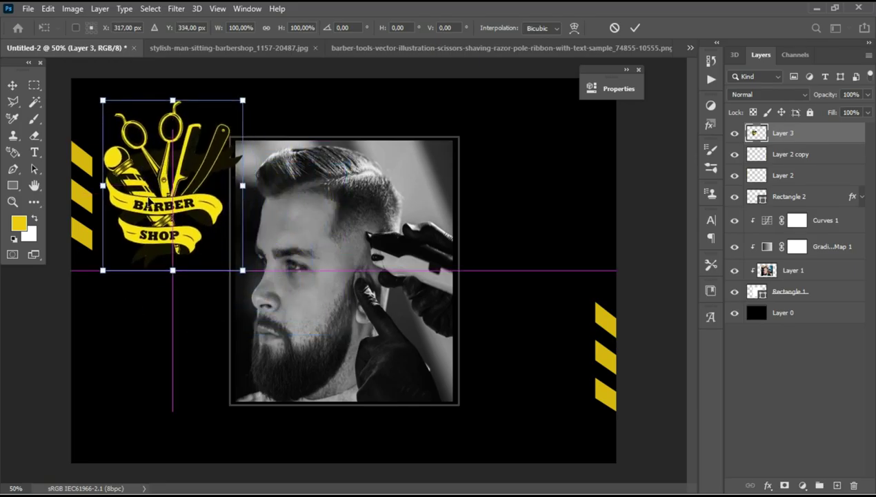
left_click_drag(242, 271, 181, 203)
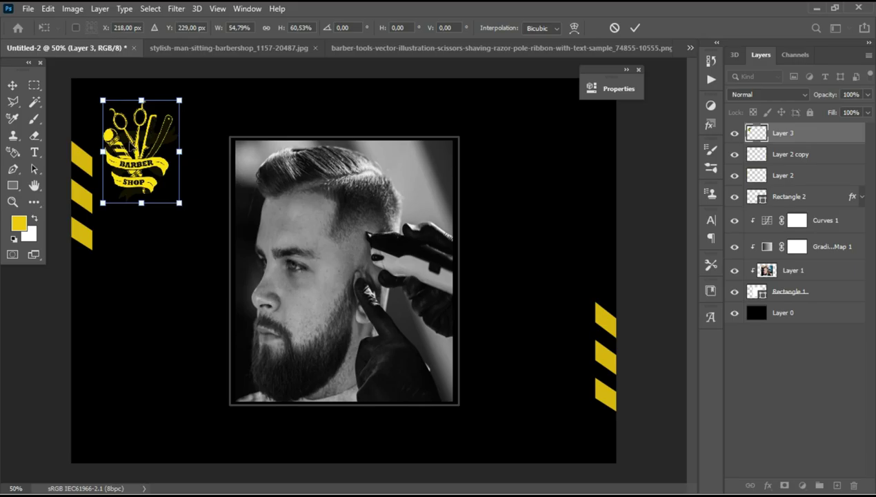
mouse_move(131, 143)
left_mouse_down()
mouse_move(147, 142)
mouse_move(148, 127)
left_mouse_up()
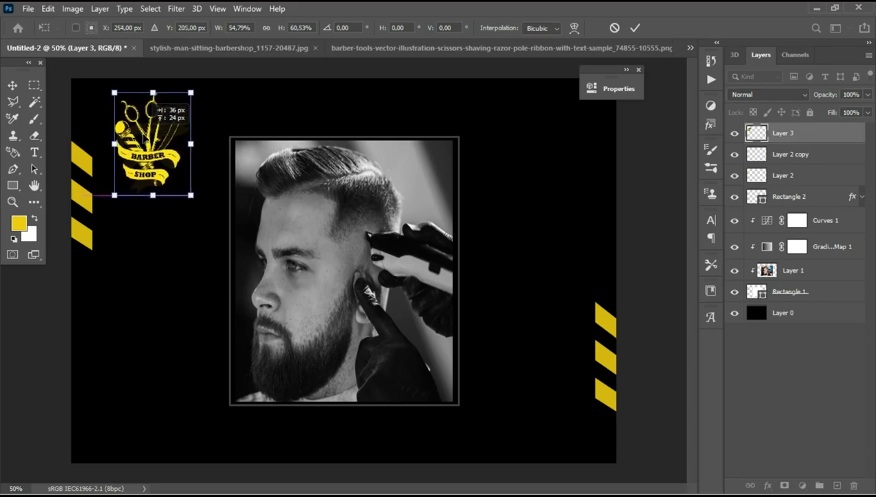
left_click_drag(148, 127, 159, 135)
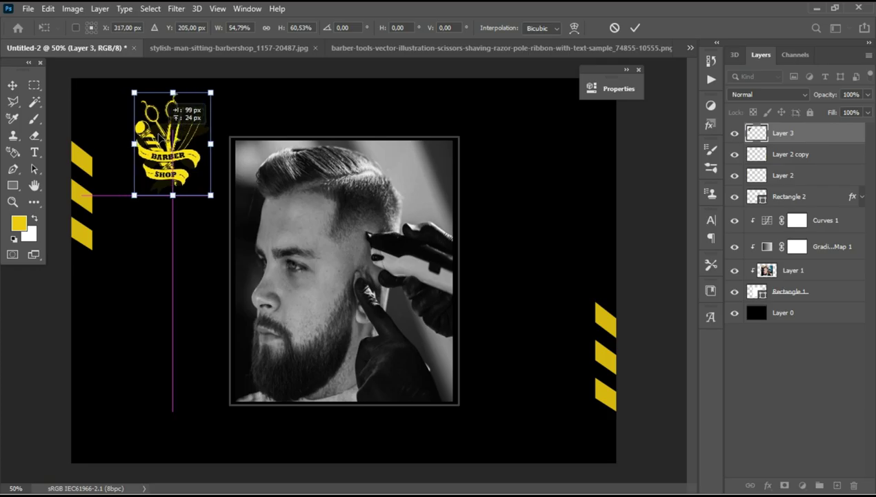
key("Return")
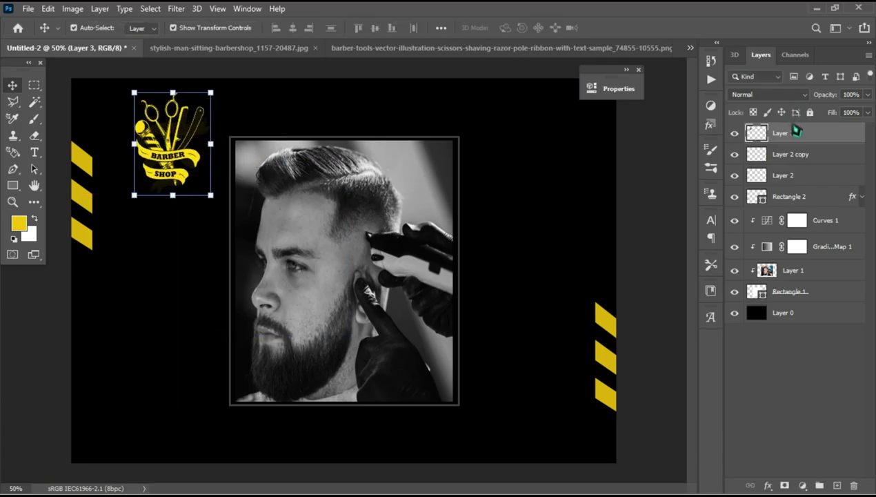
left_click(34, 151)
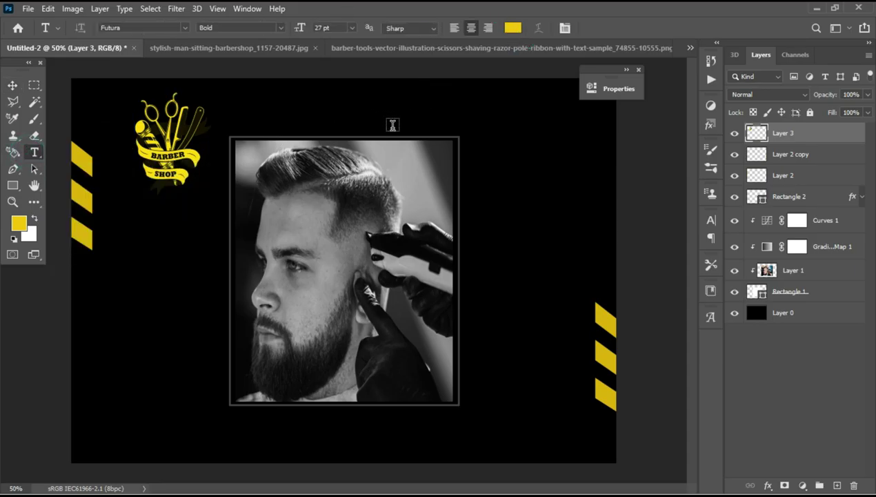
- Set the text colour to white and type 'Gentleman.' above the photo
left_click(513, 28)
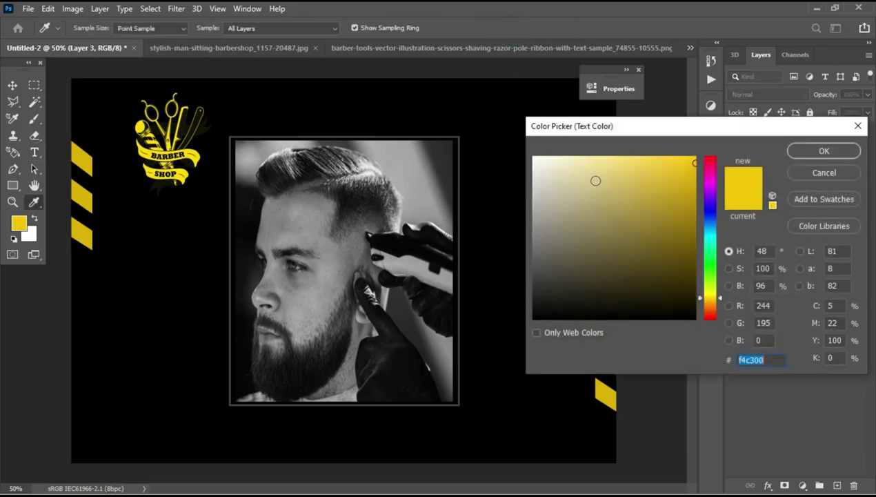
left_click_drag(596, 180, 416, 122)
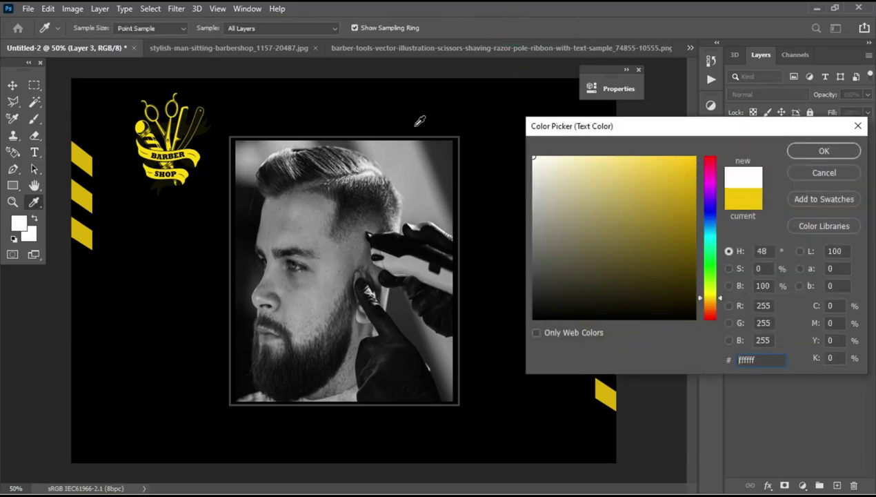
left_click(823, 151)
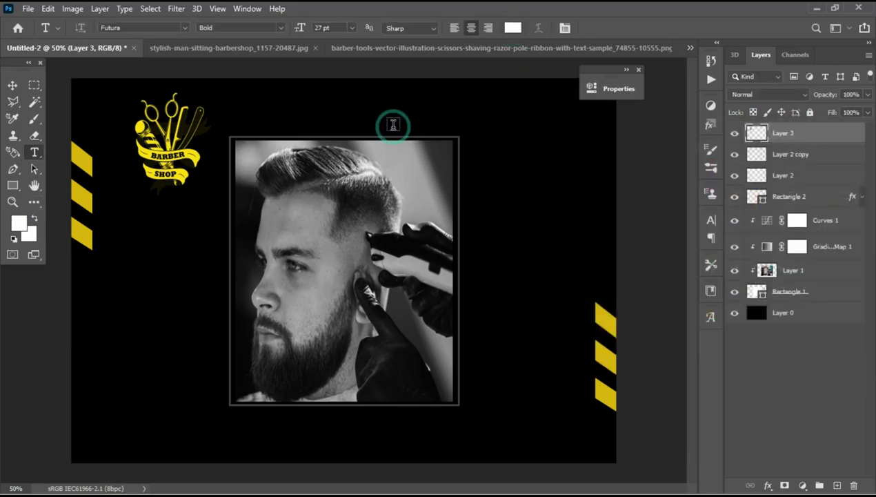
left_click(393, 125)
key("Caps_Lock")
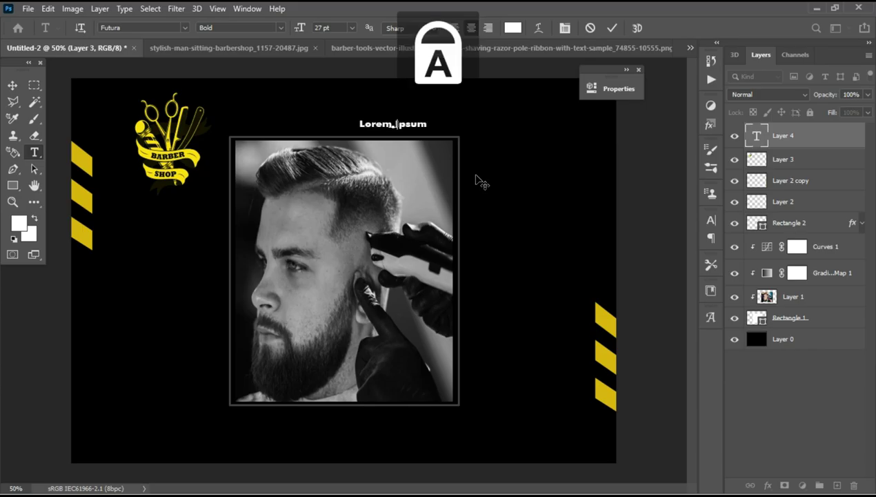
type("GE")
key("BackSpace")
key("Caps_Lock")
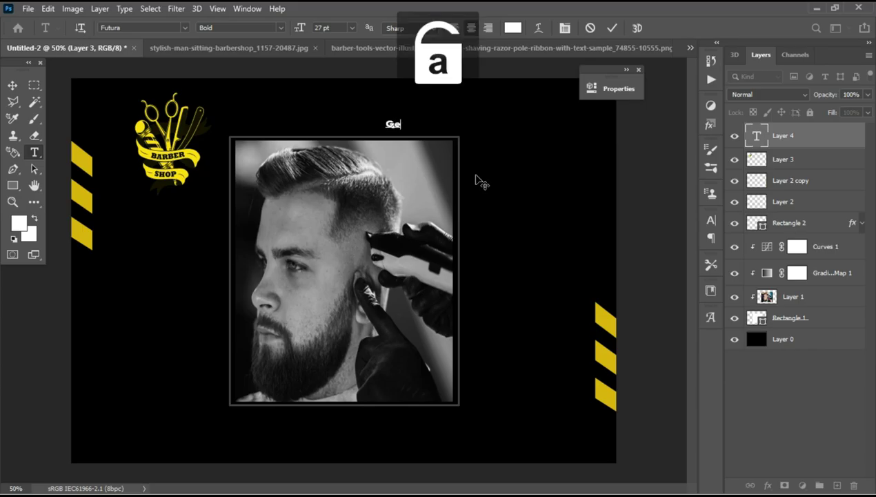
type("ntle")
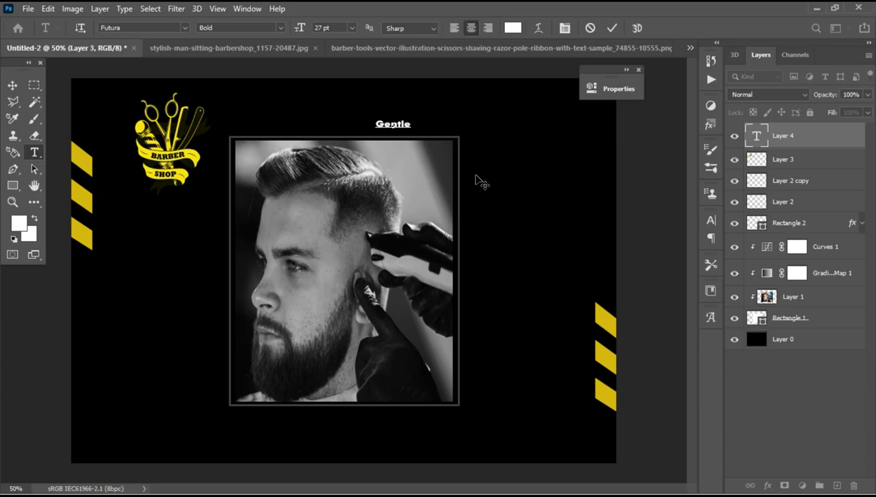
type("man.")
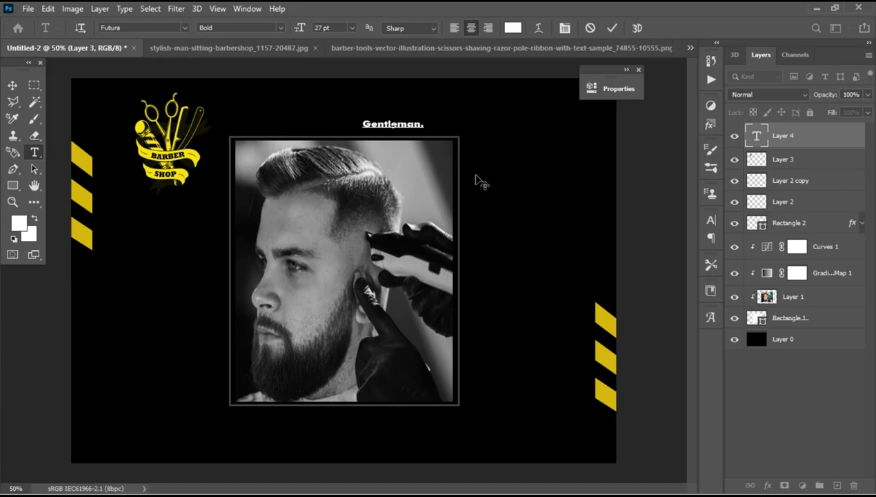
- Move the 'Gentleman.' text right, just above the photo frame's top-right corner
left_click(13, 86)
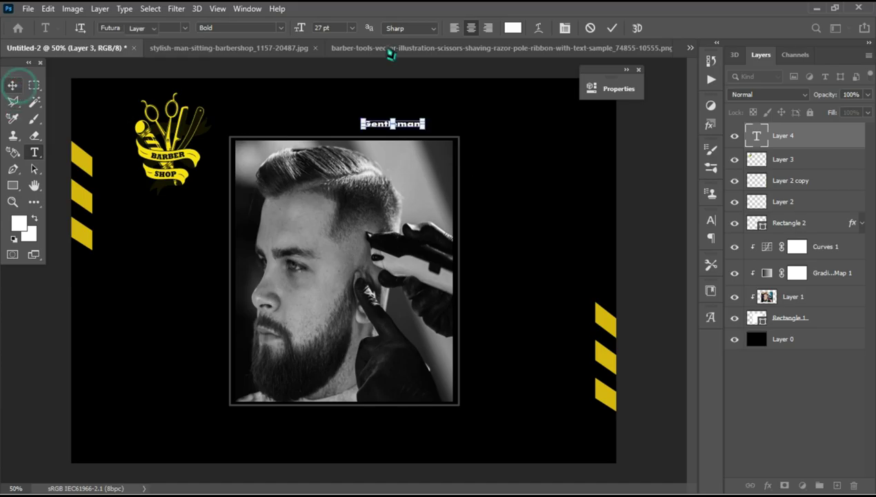
left_click_drag(408, 125, 447, 132)
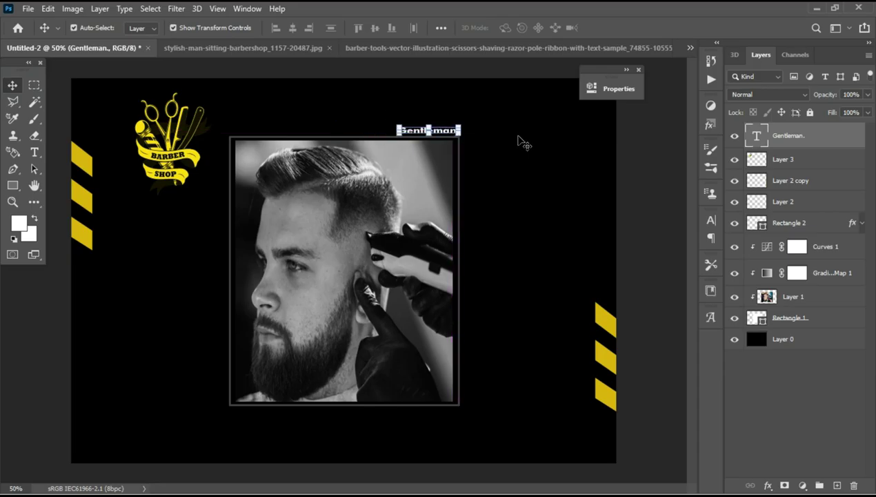
left_click(523, 142)
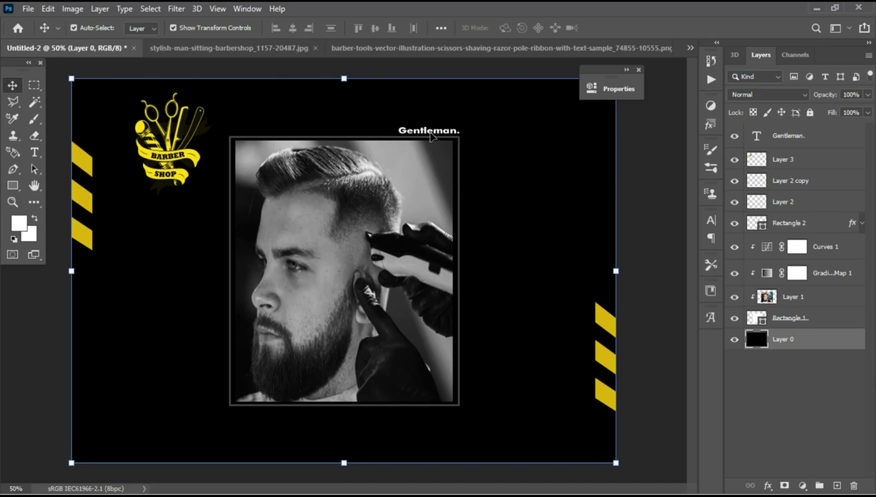
left_click(430, 136)
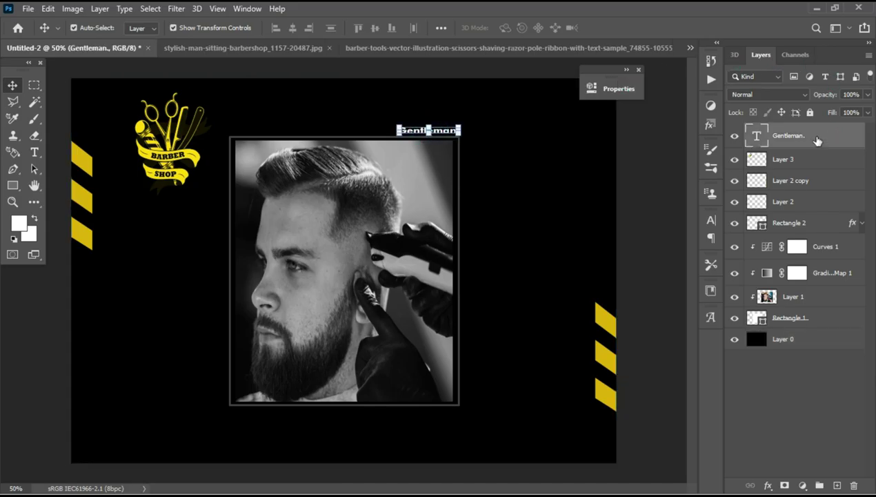
left_click(34, 153)
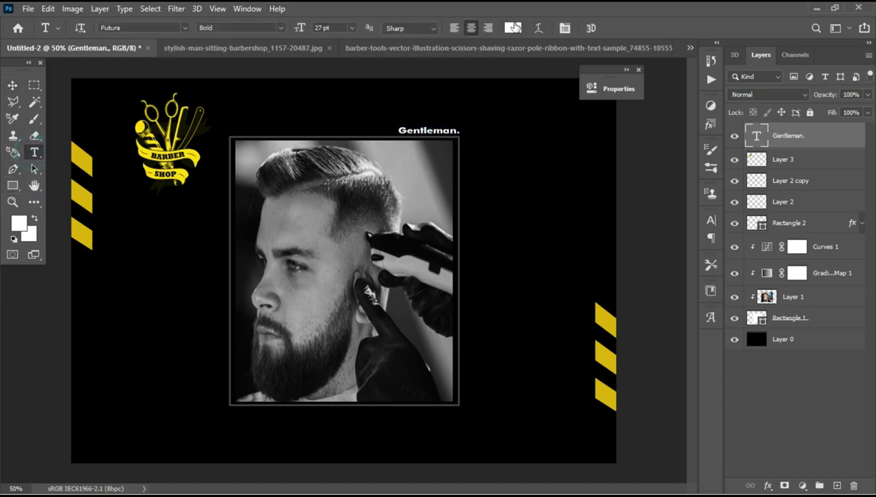
left_click(513, 29)
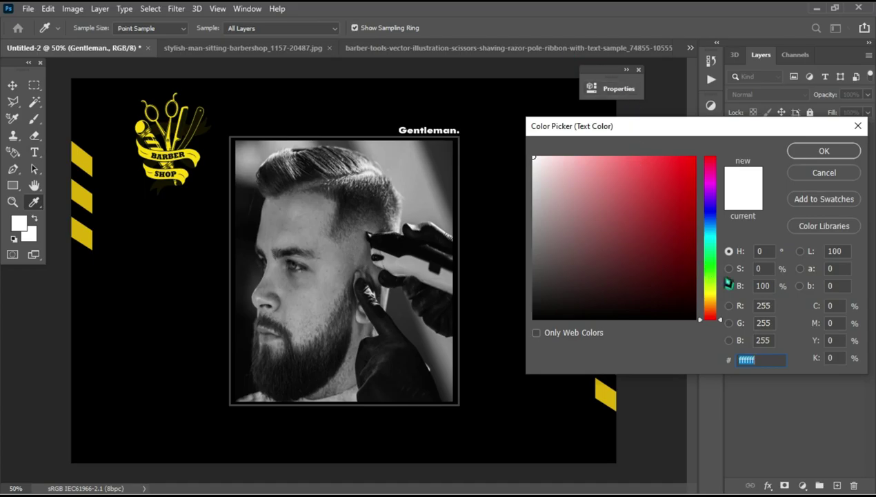
type("f4")
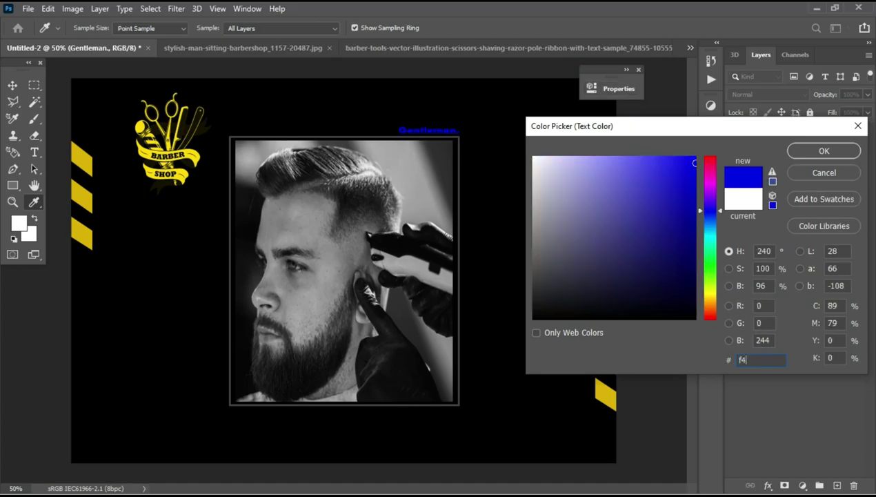
type("c")
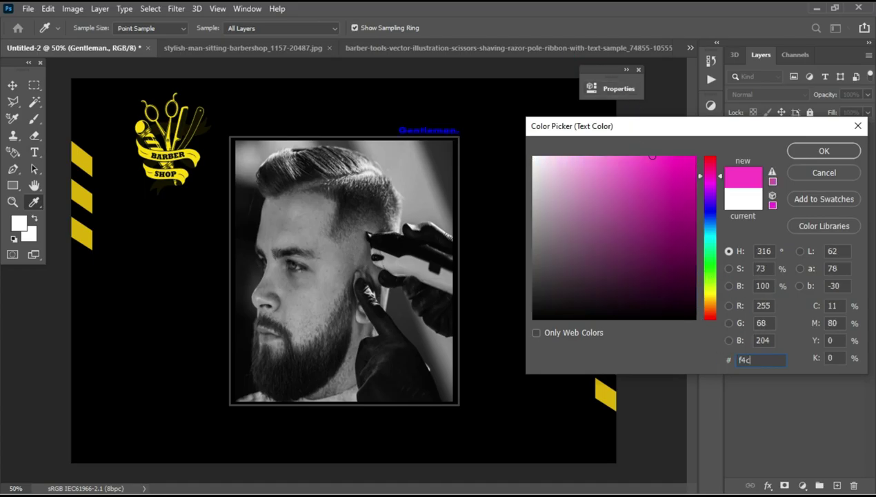
type("300")
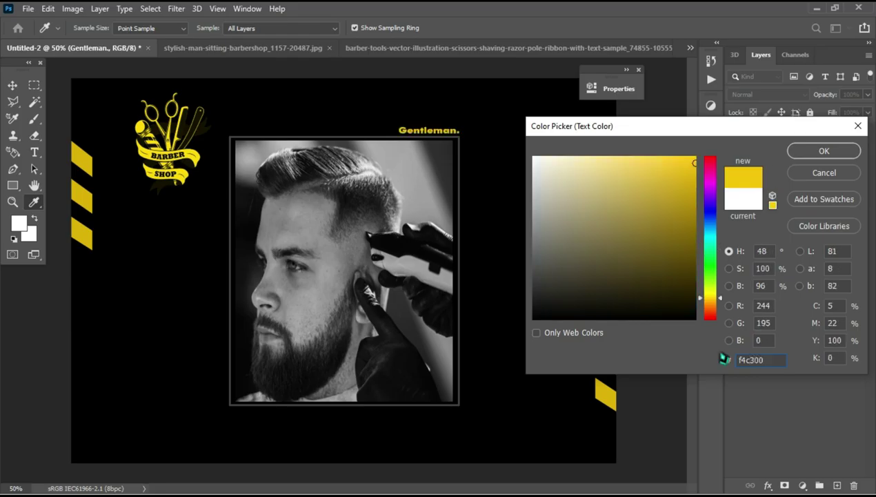
left_click(859, 125)
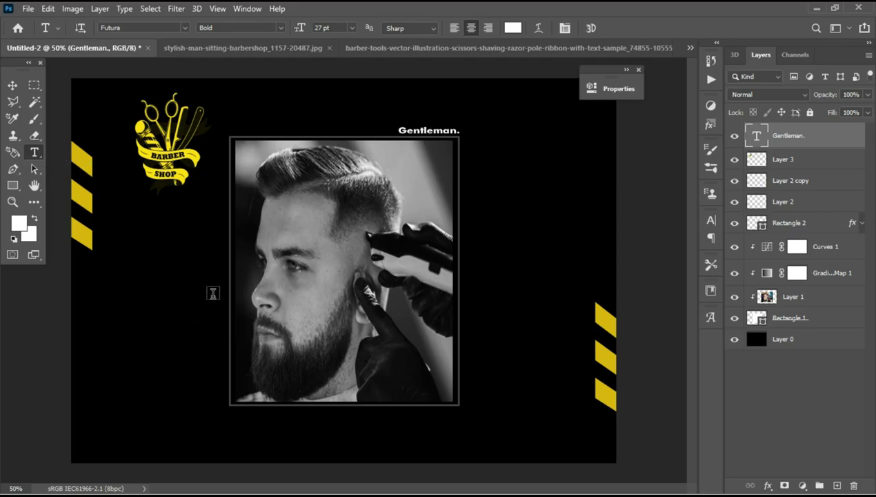
left_click_drag(211, 301, 399, 445)
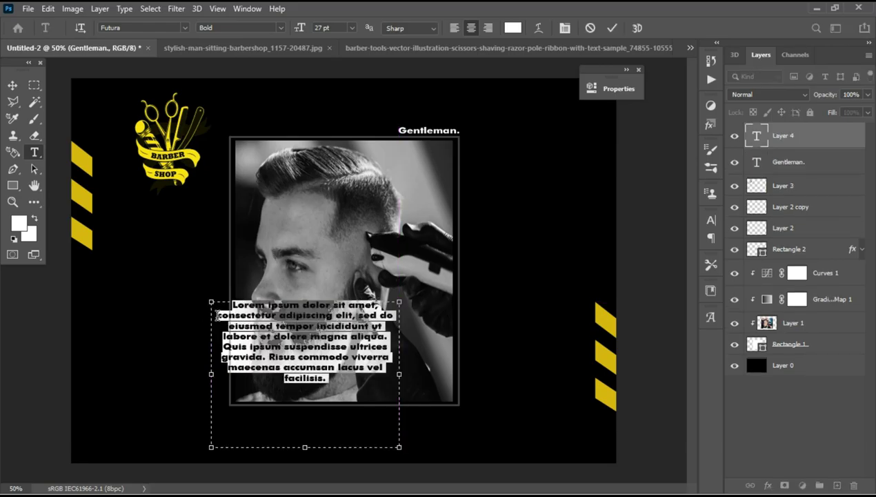
- Trim the placeholder to 'Lorem ipsum dolor sit amet' split across three lines
left_click_drag(216, 315, 346, 403)
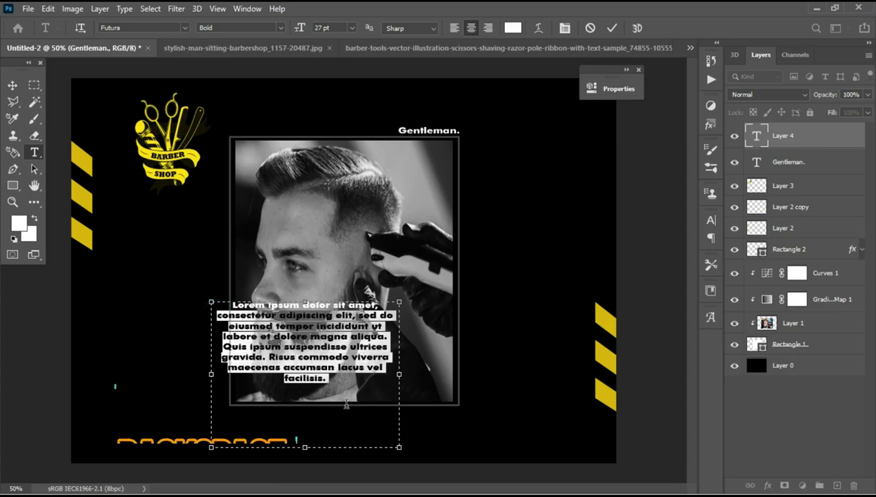
key("BackSpace")
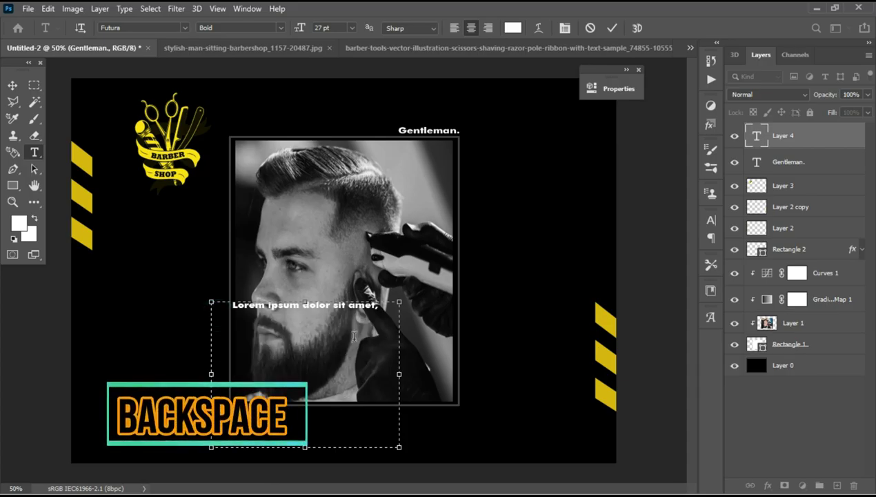
key("Num_Lock")
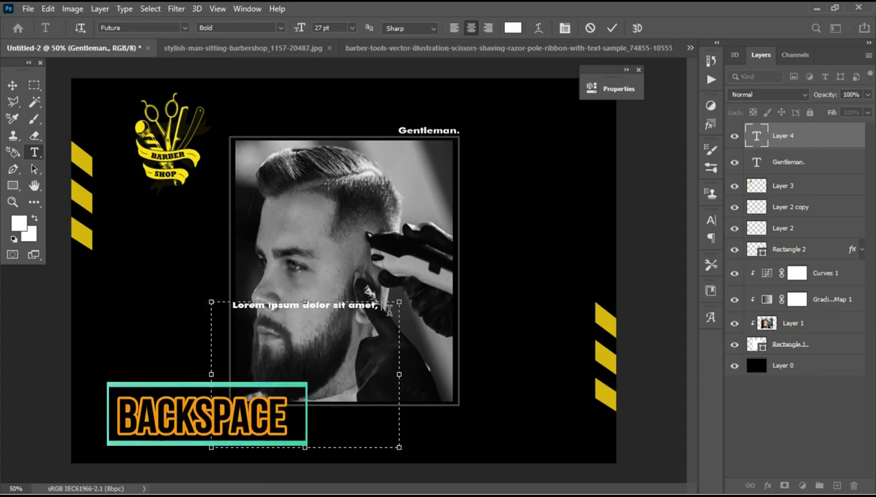
key("Num_Lock")
key("BackSpace")
left_click(335, 311)
key("Return")
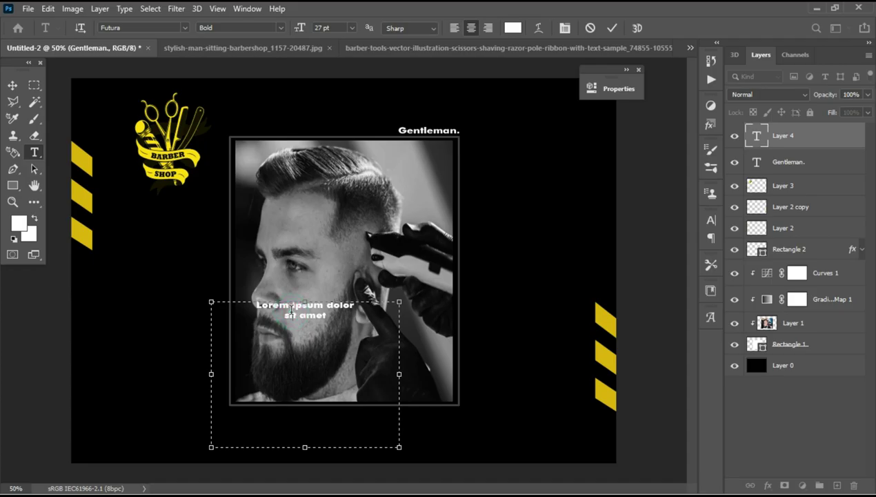
left_click(290, 306)
key("Return")
- Left-align the three lines, colour them f4c300, and commit the text layer
left_click(341, 332)
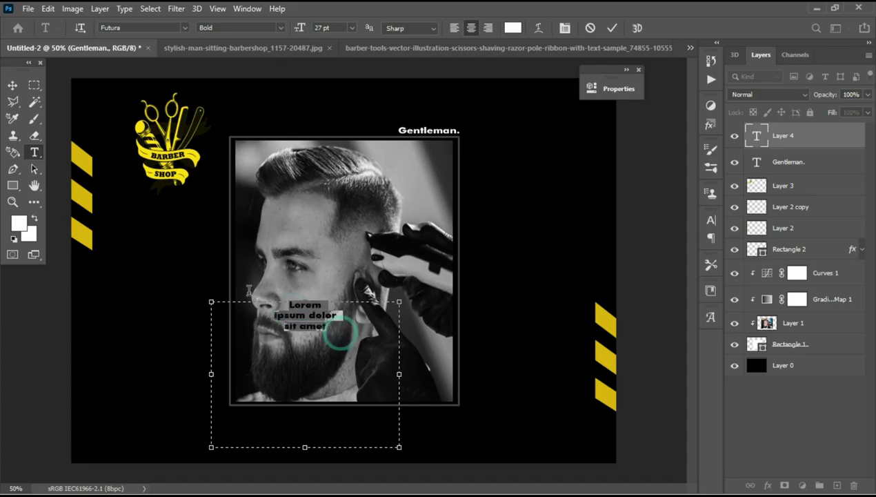
left_click(454, 27)
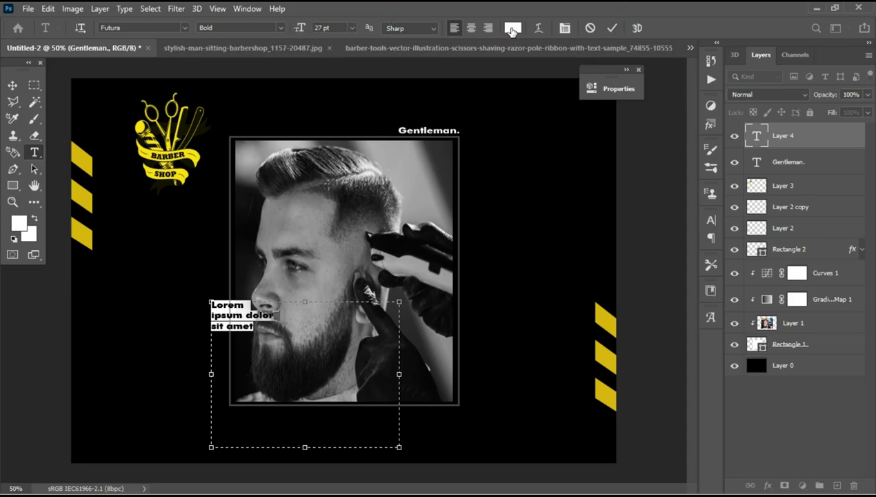
left_click(513, 28)
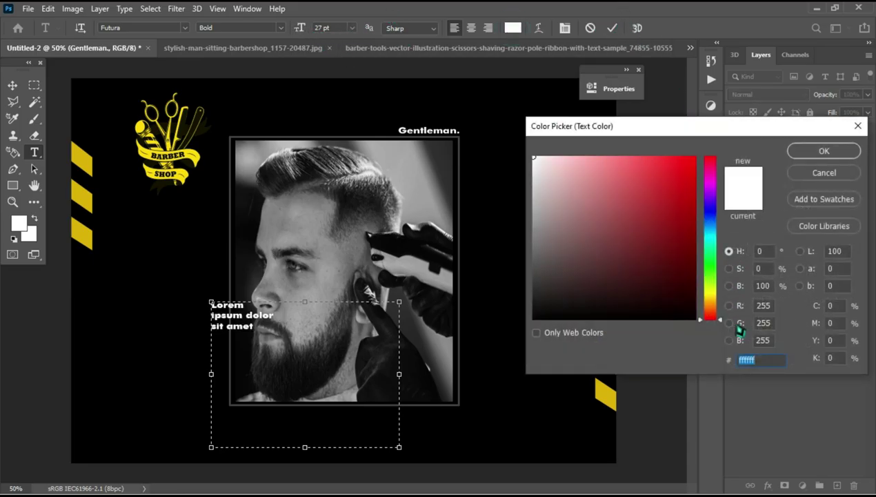
type("f")
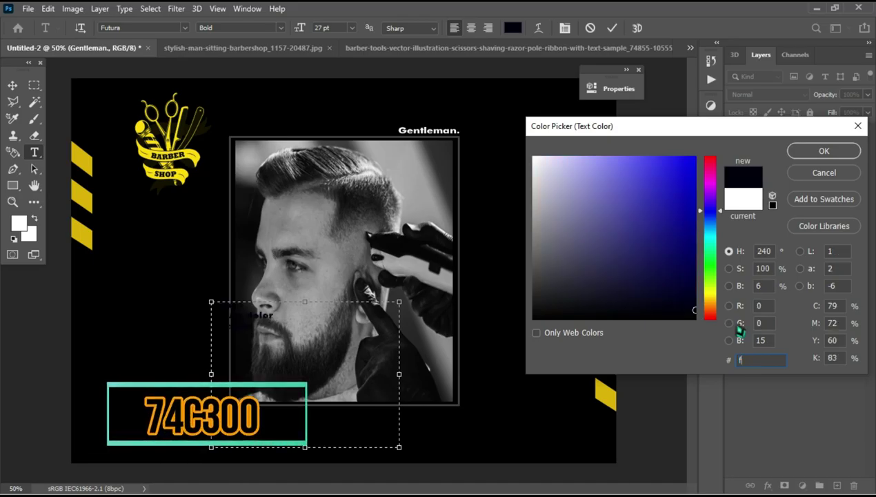
type("4c")
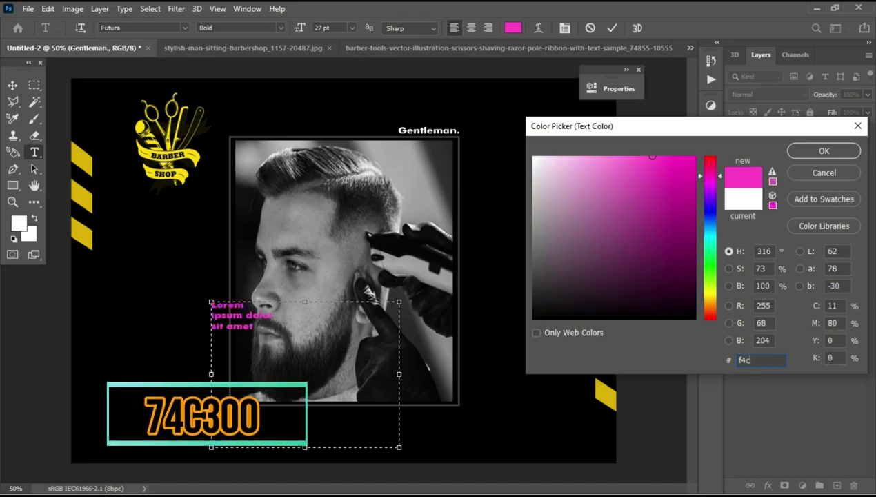
type("300")
key("Return")
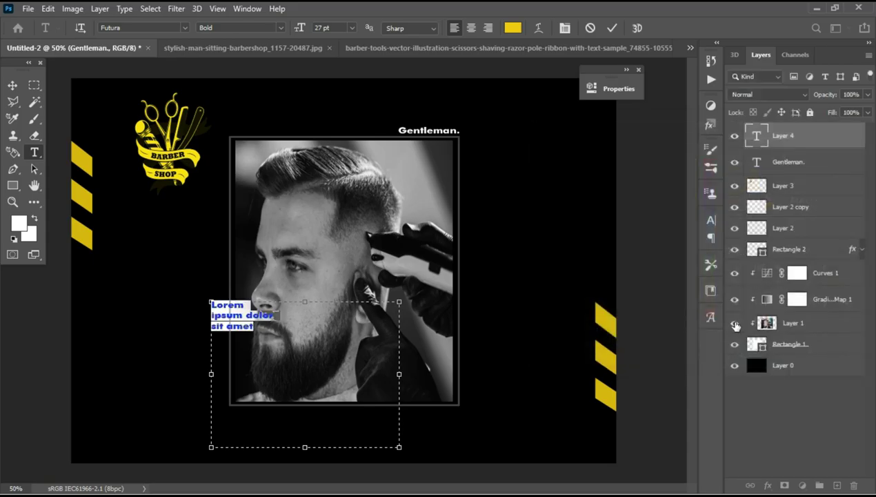
key("BackSpace")
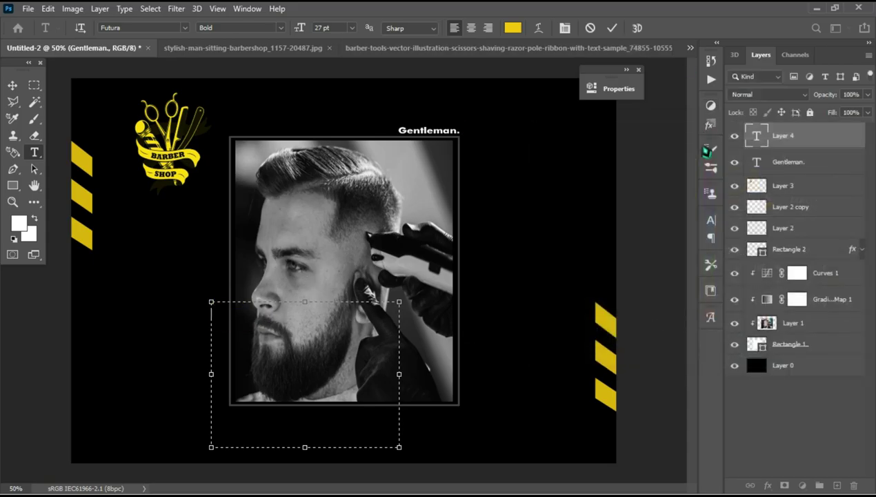
key("ctrl+z")
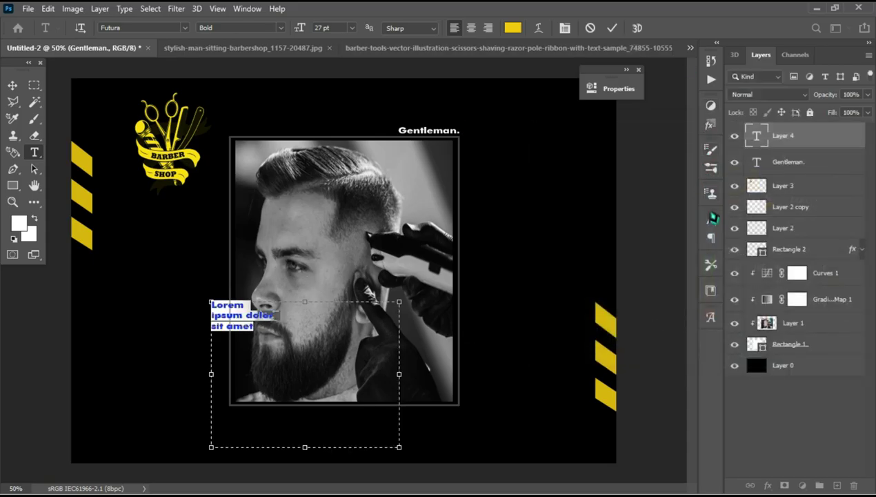
left_click(266, 353)
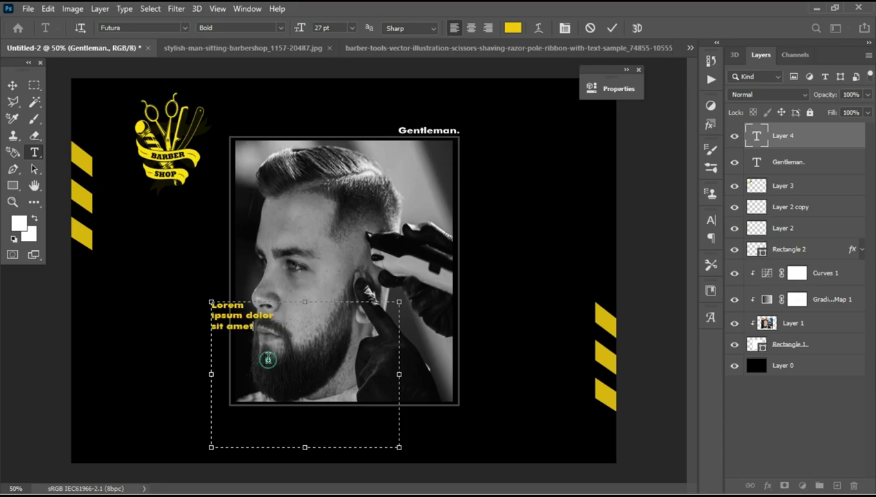
left_click(612, 27)
left_click(710, 221)
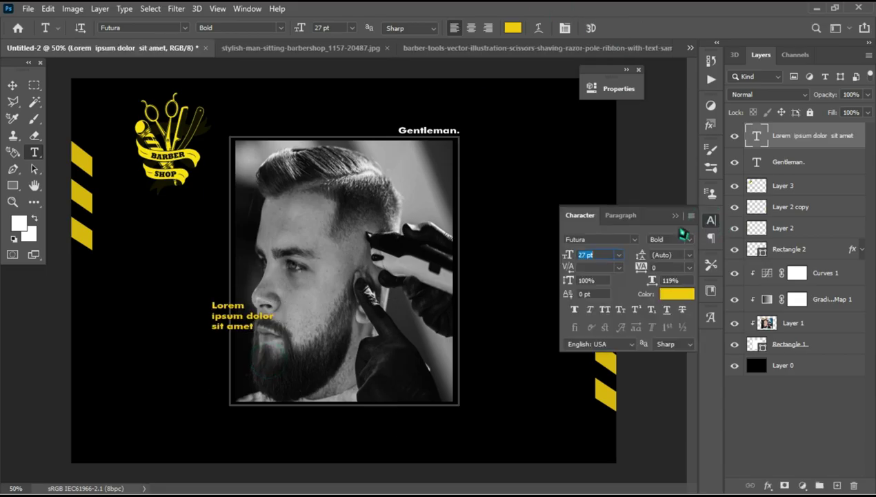
- Set the yellow Lorem ipsum block to 77 pt and move it to the photo's lower-left edge
left_click(586, 266)
type("77")
key("Return")
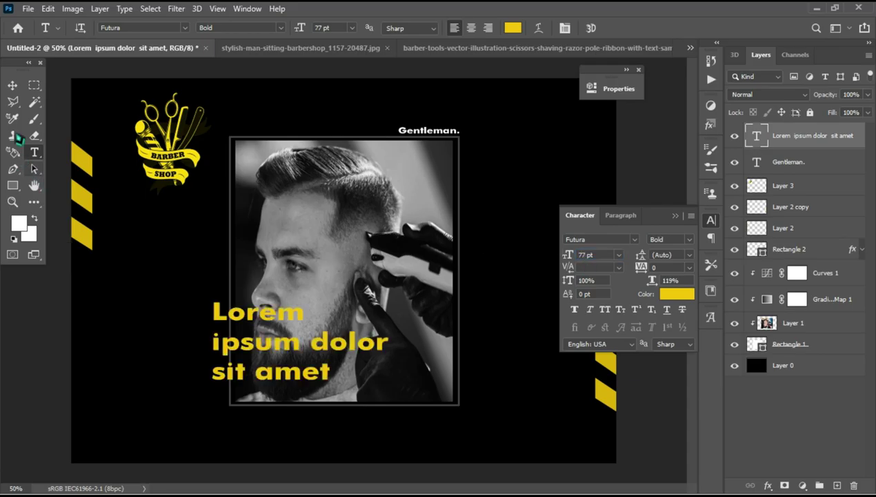
left_click(12, 85)
left_click_drag(300, 370, 313, 400)
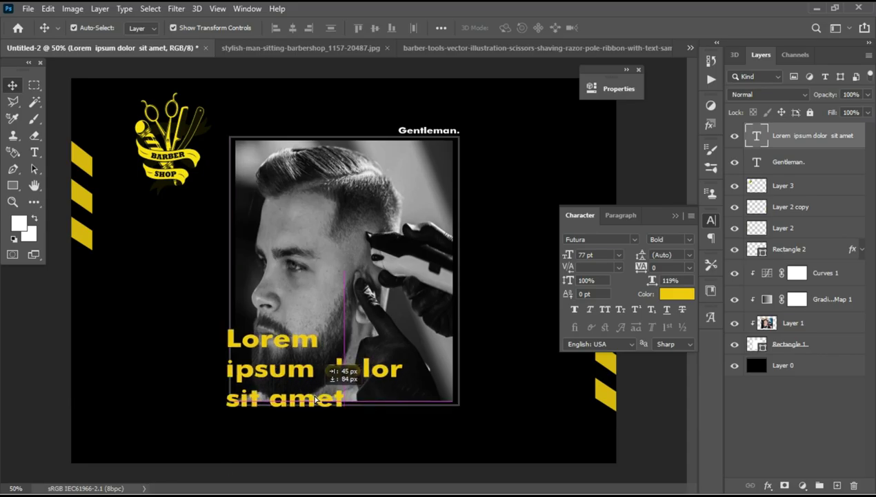
key("Down")
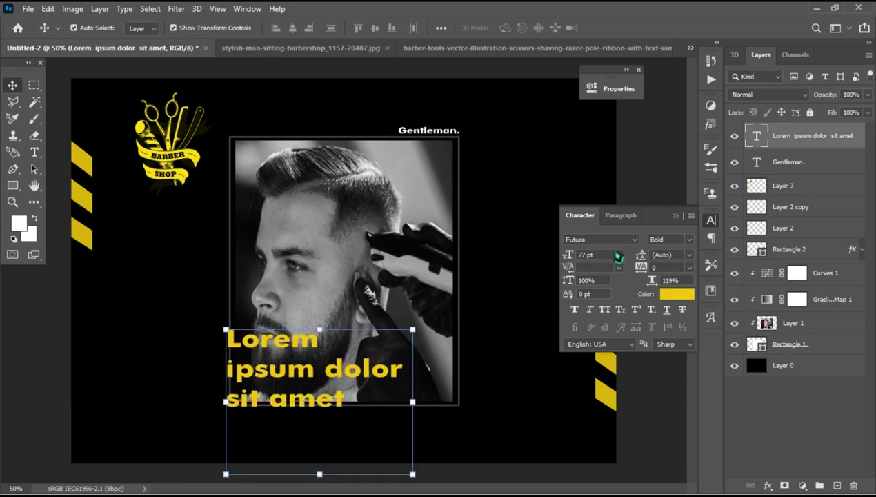
key("Down")
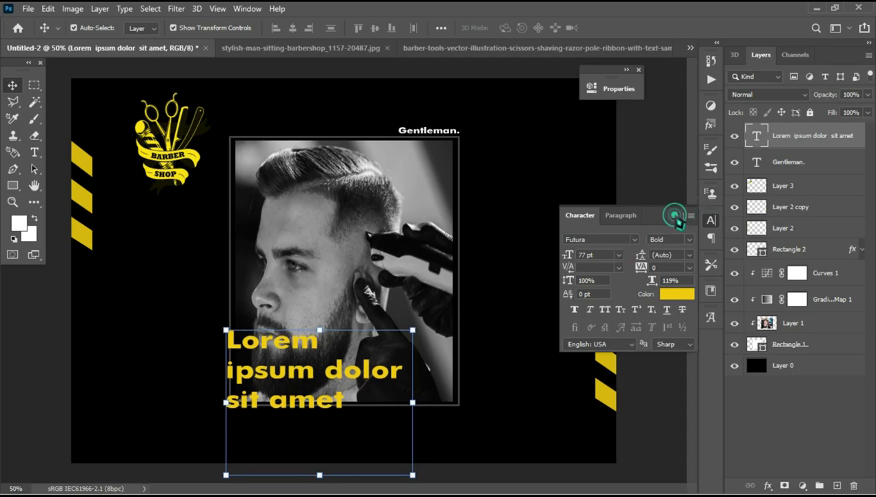
left_click(675, 215)
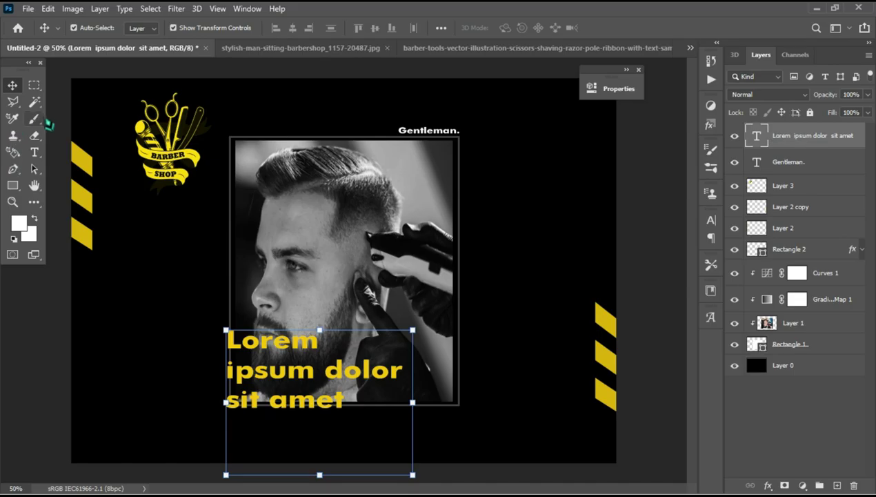
left_click(35, 152)
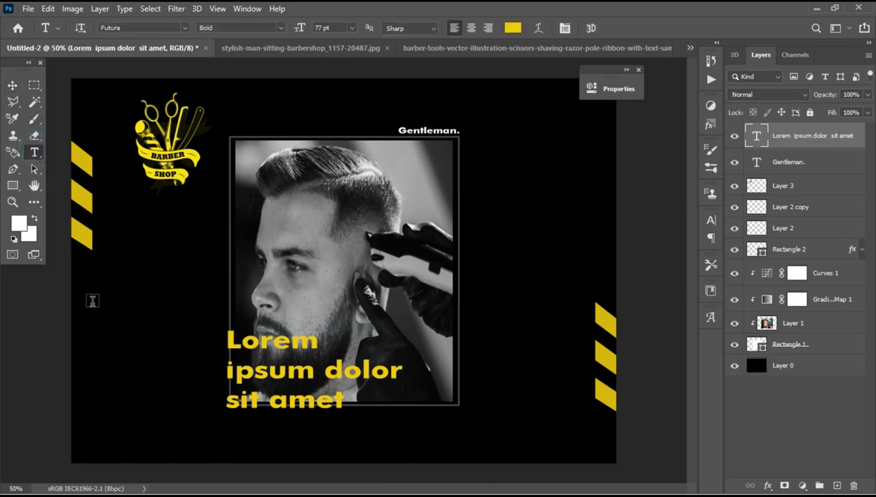
- Draw a paragraph text box at the poster's left and make its text 18 pt white (ffffff)
left_click_drag(81, 301, 225, 455)
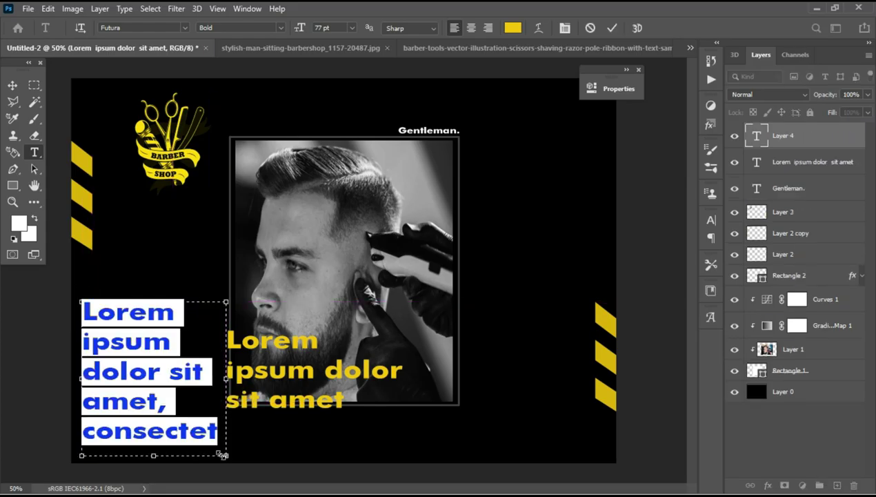
left_click(351, 27)
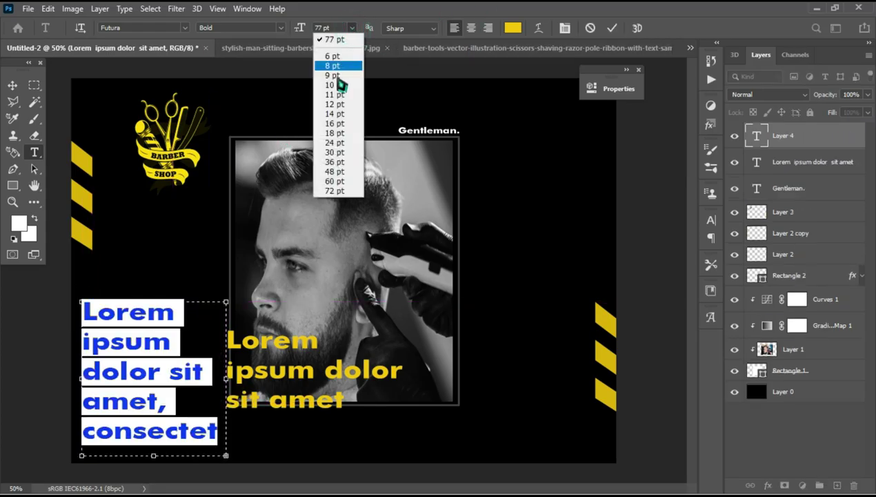
left_click(337, 134)
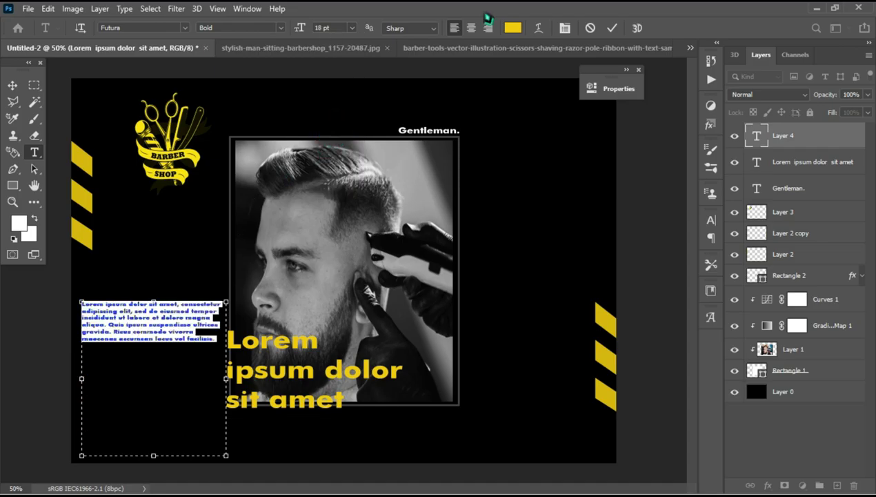
left_click(510, 28)
type("ffffff")
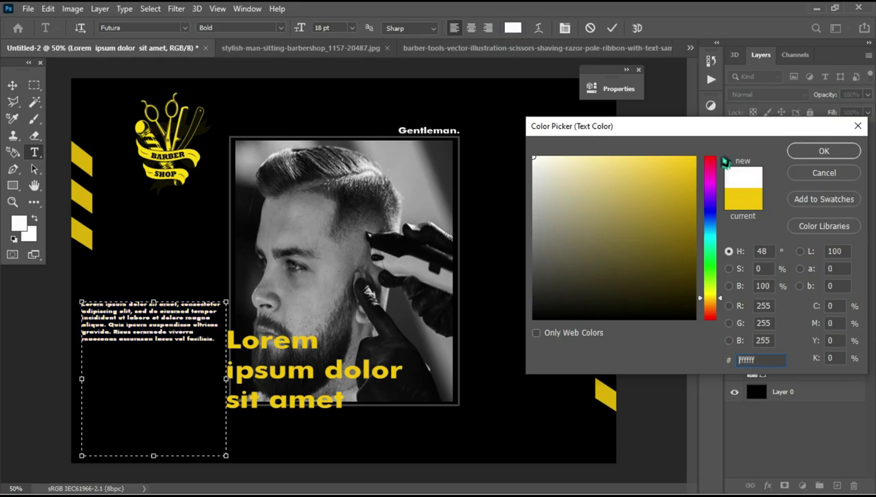
left_click(819, 150)
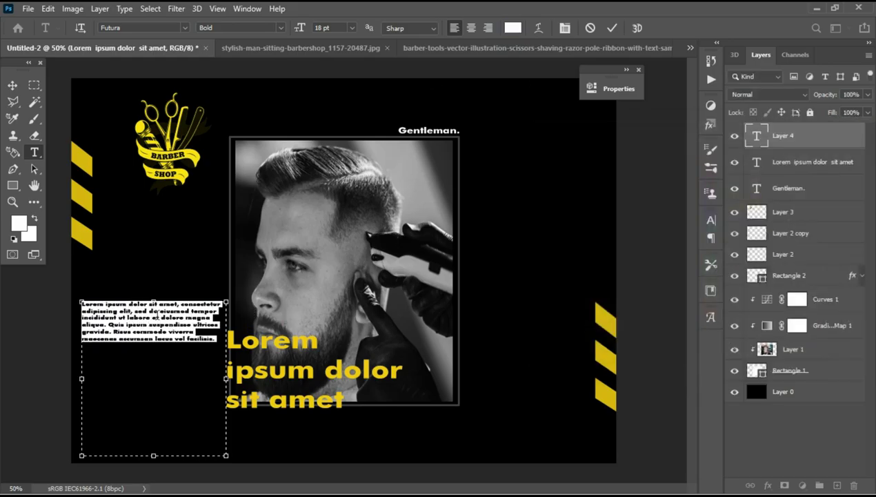
left_click(119, 316)
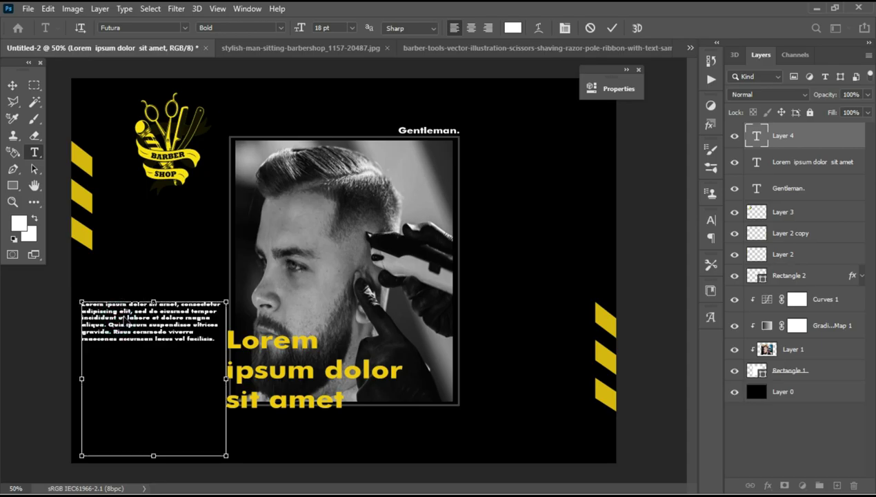
key("ctrl+plus")
key("ctrl+plus")
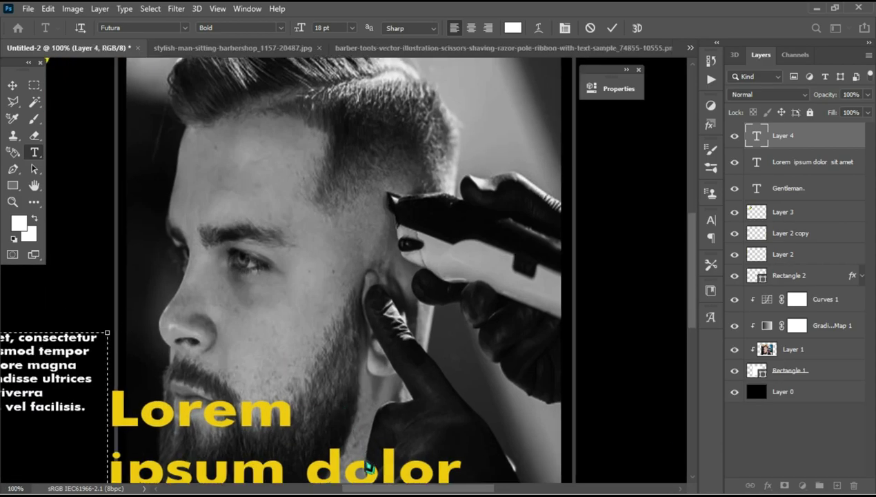
- Trim the paragraph to end at "aliqua." by deleting the sentences from "Quis" onward
left_click_drag(371, 487, 314, 492)
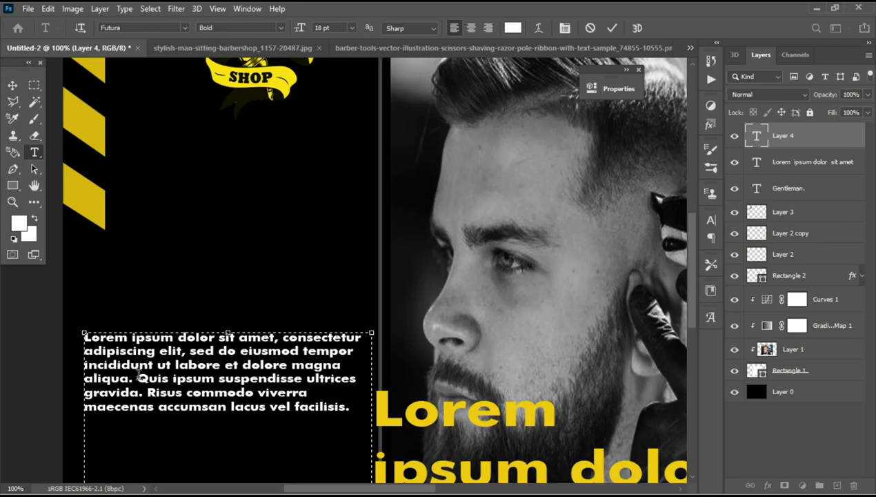
left_click_drag(137, 378, 368, 420)
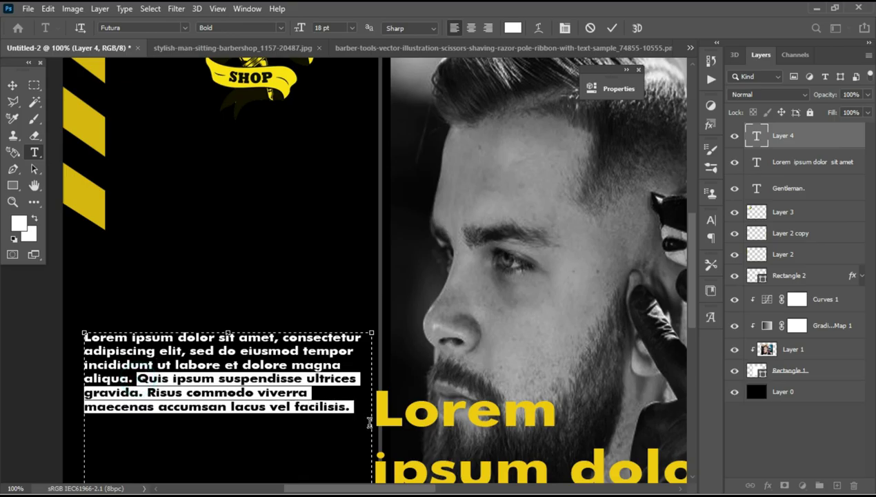
key("BackSpace")
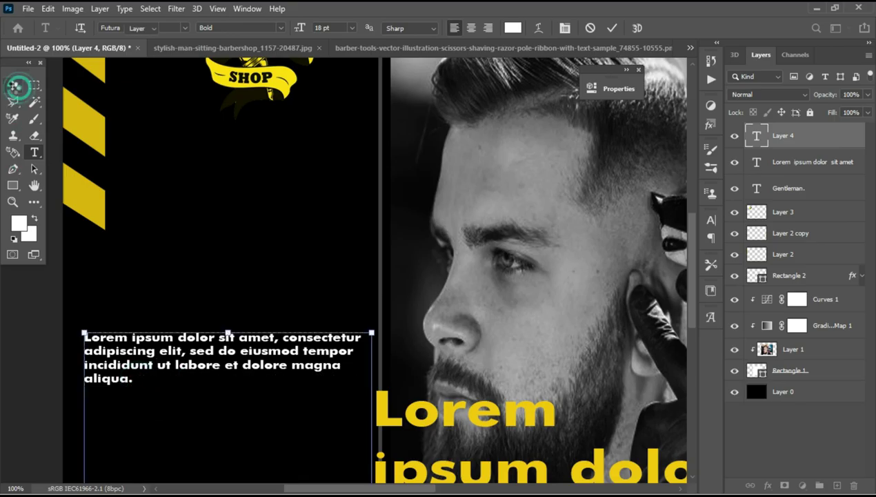
left_click(13, 84)
- Move the white paragraph to the left of the yellow headline
left_click_drag(693, 255, 693, 304)
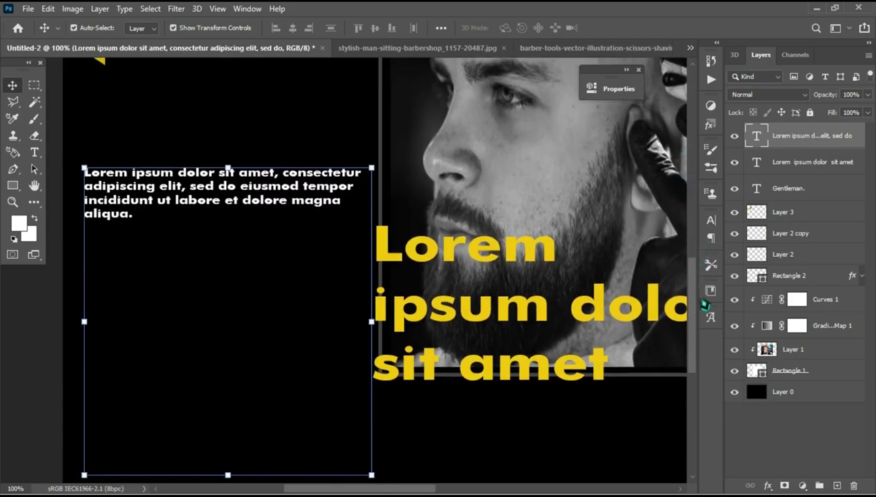
key("ctrl+minus")
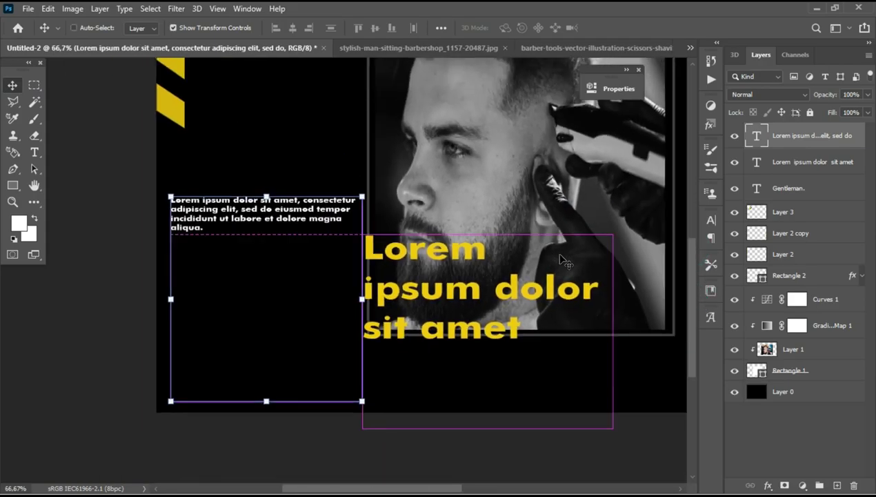
key("ctrl+minus")
mouse_move(178, 314)
left_mouse_down()
mouse_move(308, 433)
mouse_move(325, 433)
left_mouse_up()
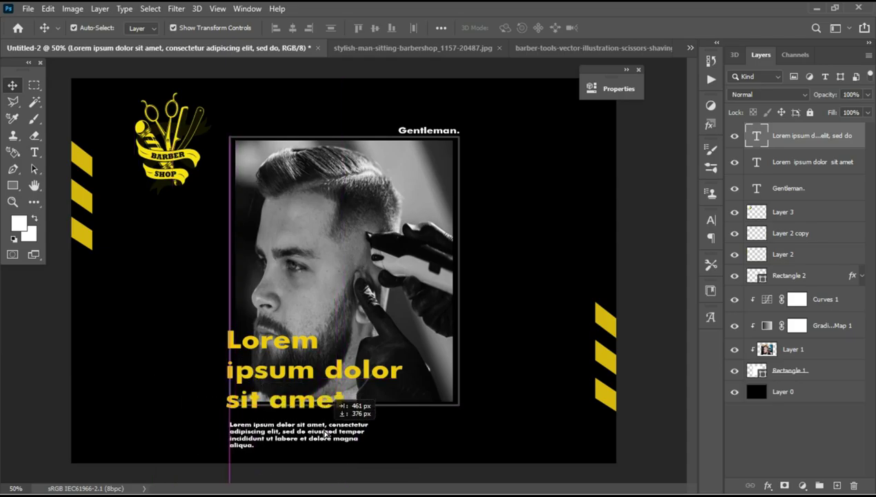
left_click_drag(325, 434, 319, 431)
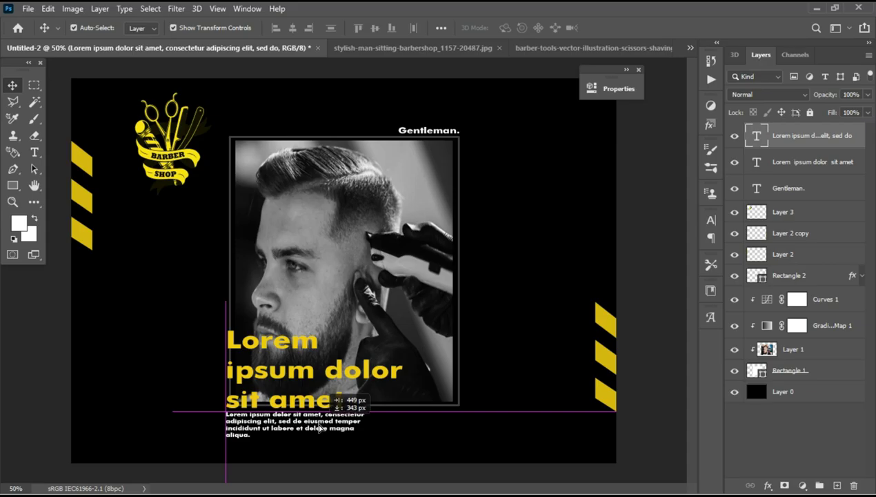
left_click_drag(318, 428, 324, 427)
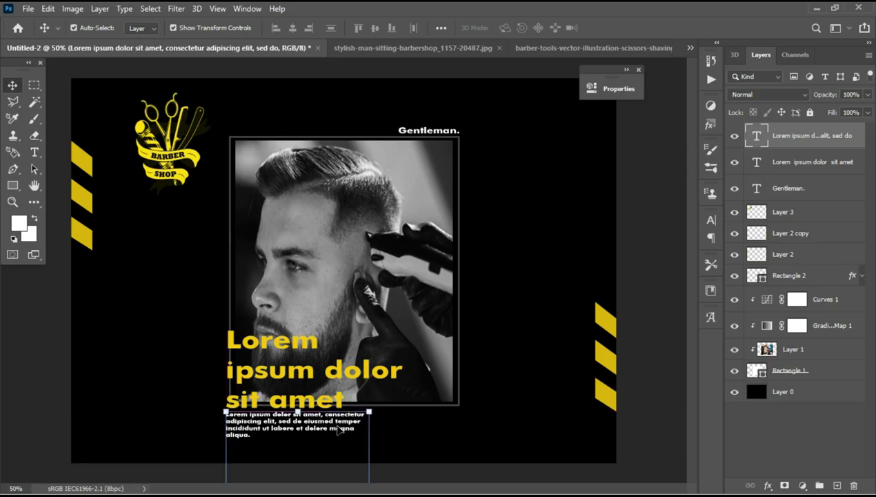
left_click_drag(338, 430, 205, 367)
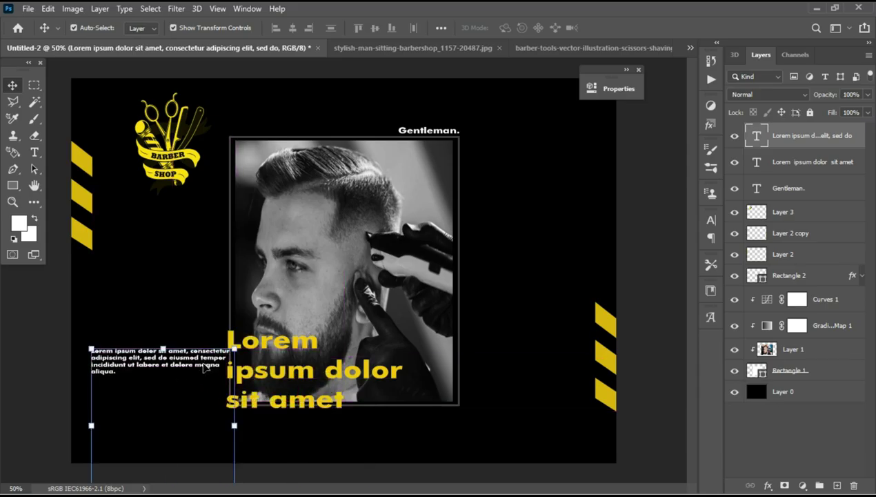
- Widen the paragraph's text box so the text reflows into three longer lines
left_click(235, 425)
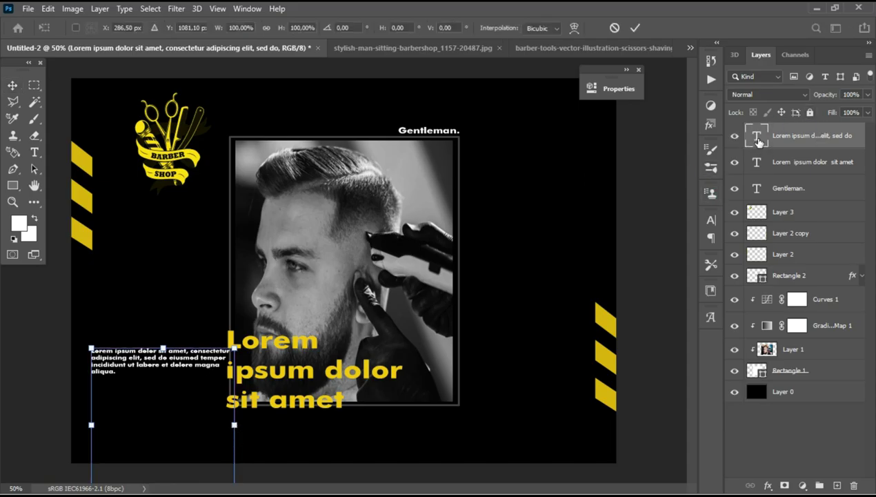
type("286")
double_click(757, 136)
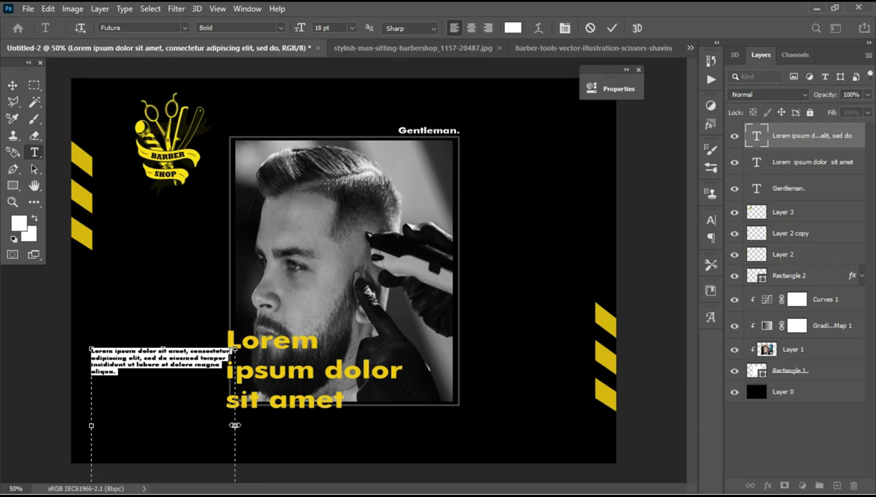
left_click_drag(235, 425, 274, 425)
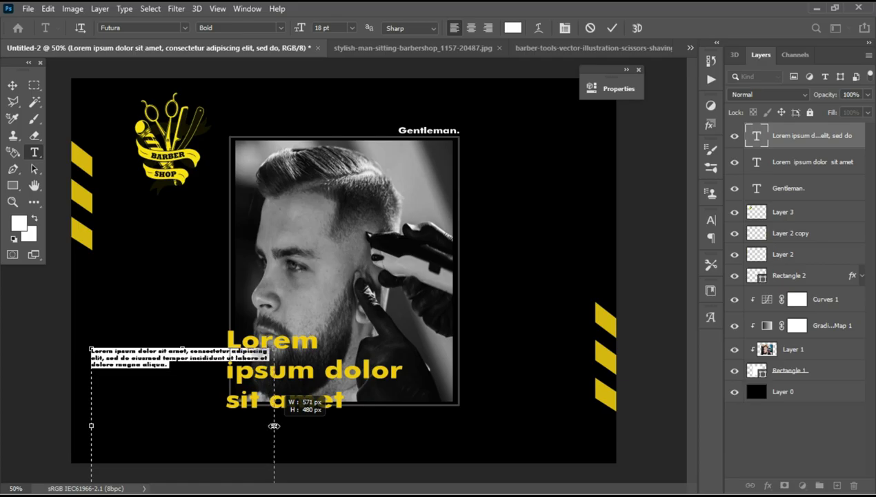
left_click(12, 85)
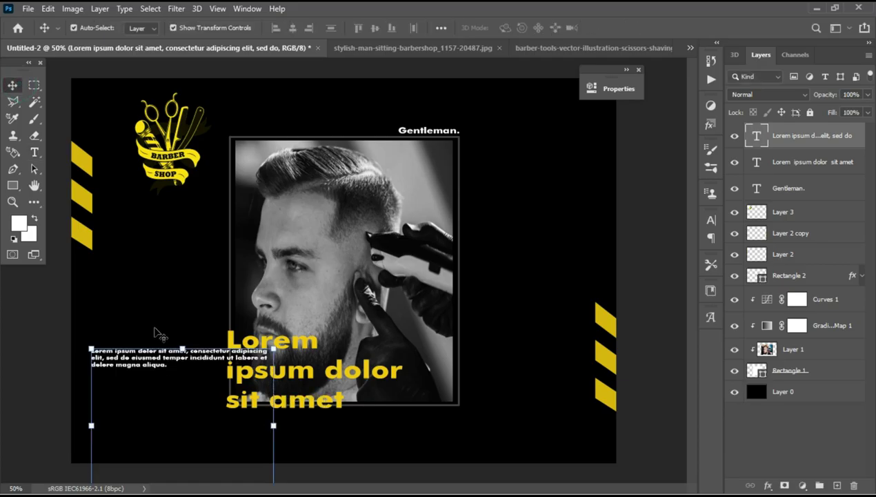
- Place the paragraph just beneath the yellow headline, left-aligned with it
mouse_move(144, 367)
left_mouse_down()
mouse_move(282, 437)
mouse_move(281, 430)
left_mouse_up()
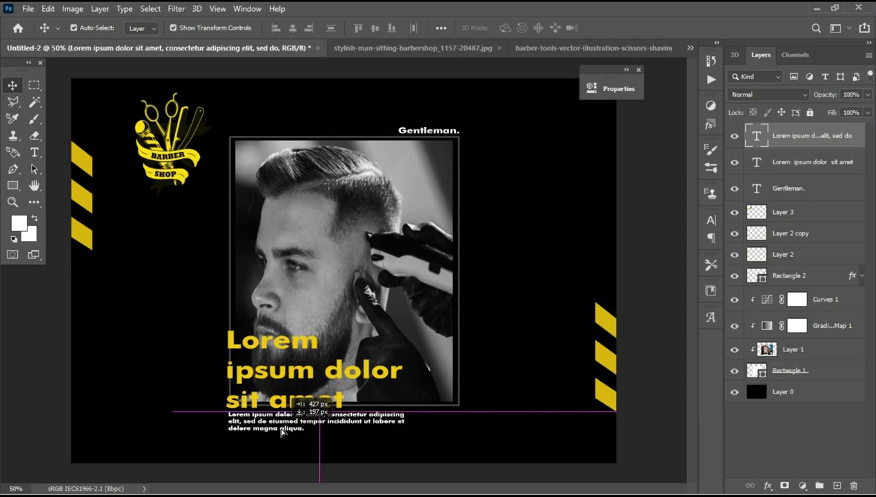
left_click_drag(281, 432, 282, 430)
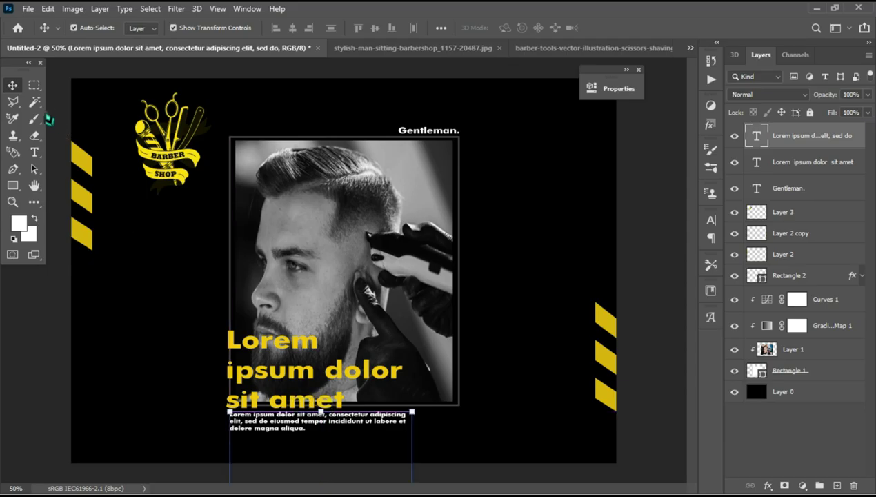
left_click(34, 84)
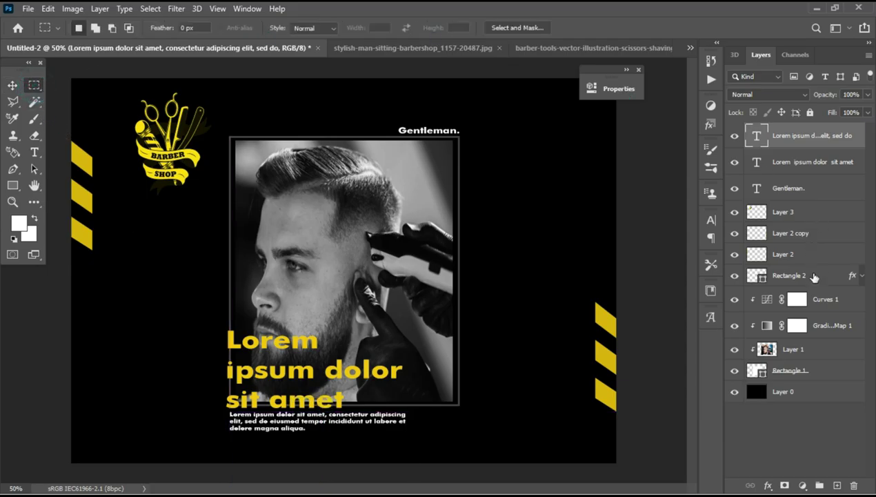
- Rasterize the Rectangle 2 frame layer and delete its border behind the yellow headline
left_click(812, 276)
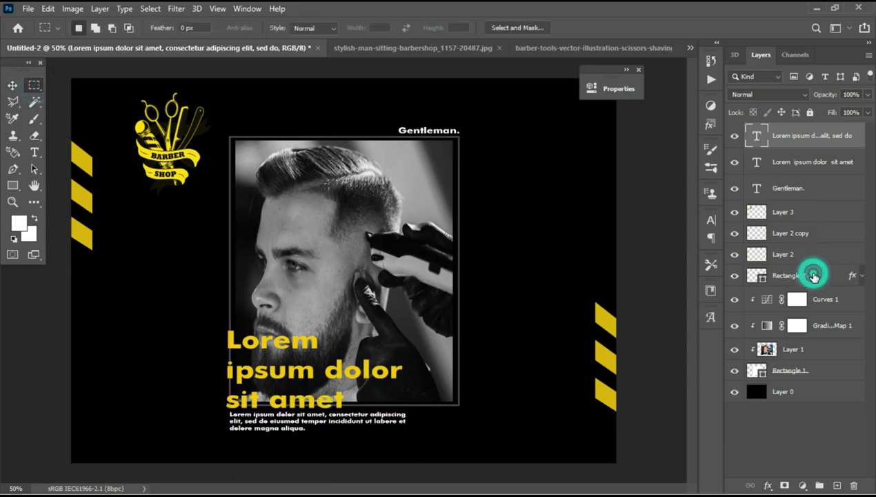
left_click(736, 275)
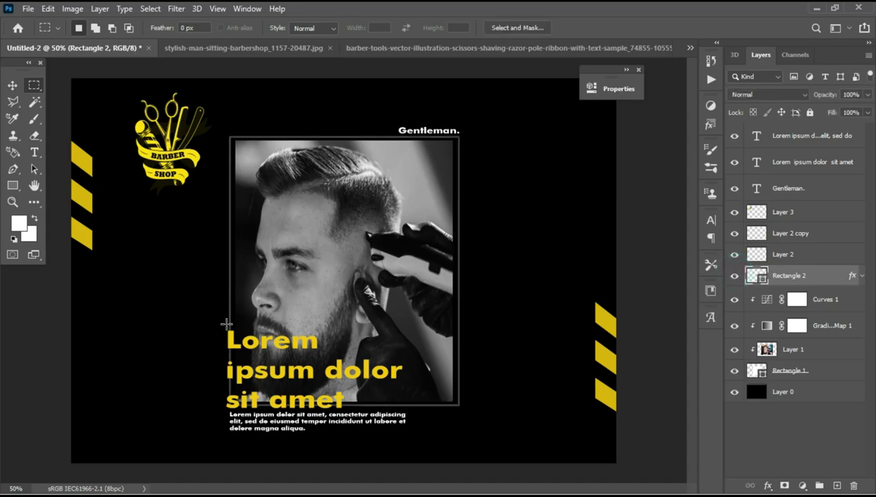
mouse_move(227, 324)
left_mouse_down()
mouse_move(352, 407)
mouse_move(391, 409)
mouse_move(354, 407)
left_mouse_up()
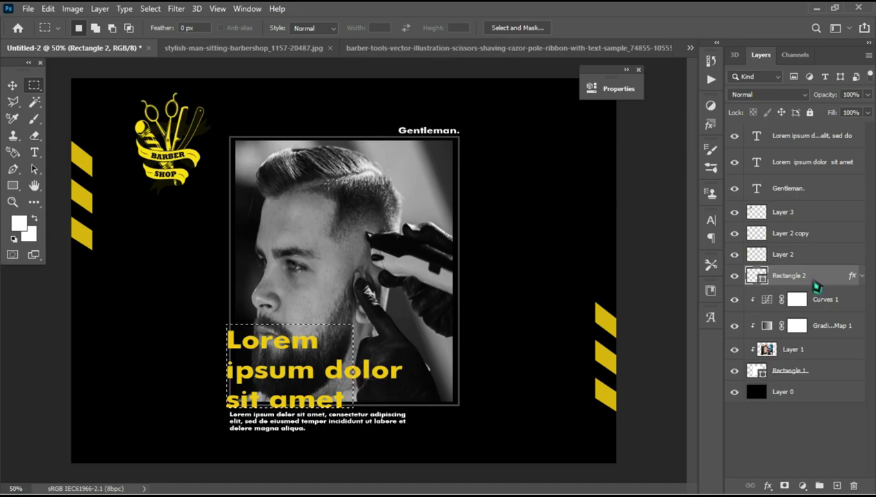
right_click(816, 287)
left_click(713, 198)
key("Delete")
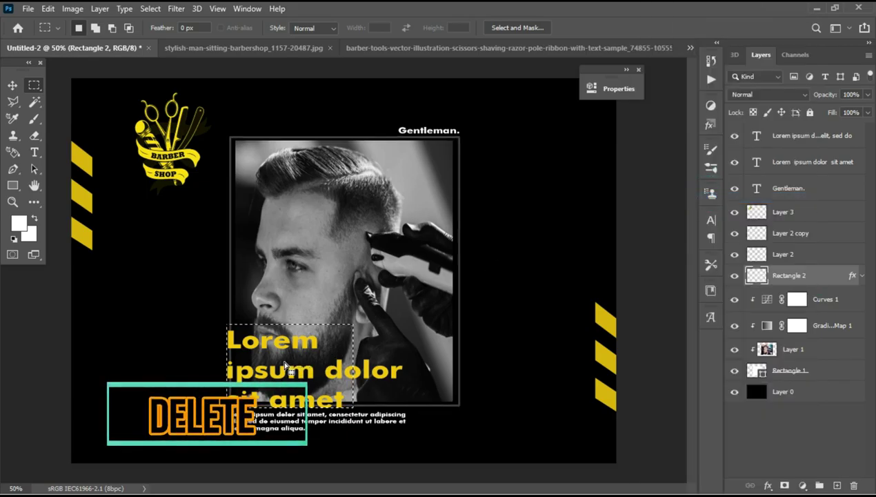
key("ctrl+d")
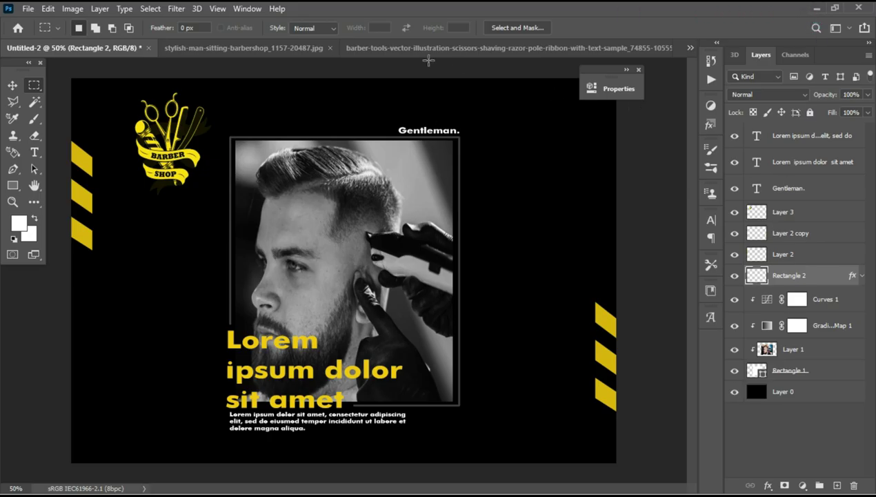
- Close the bearded-man photo without saving and the barber-tools logo document, then bring up the Material folder
left_click(332, 57)
key("ctrl+w")
left_click(434, 198)
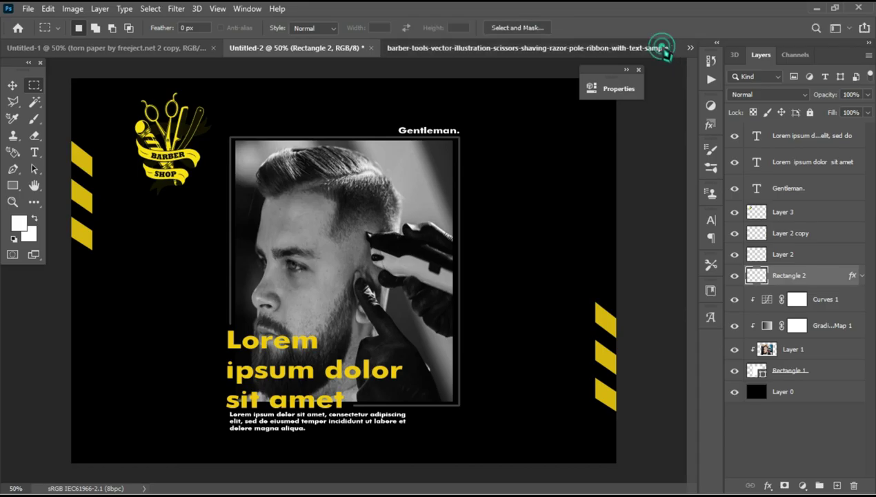
left_click(665, 50)
left_click(663, 48)
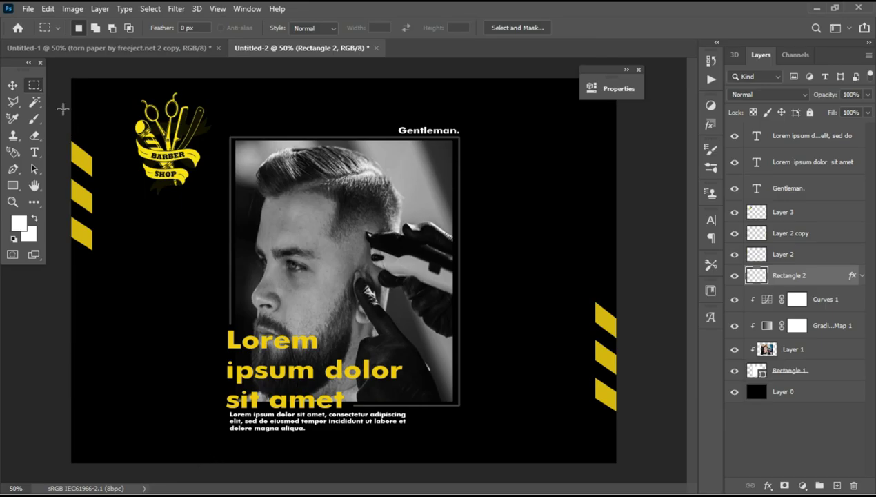
left_click(13, 85)
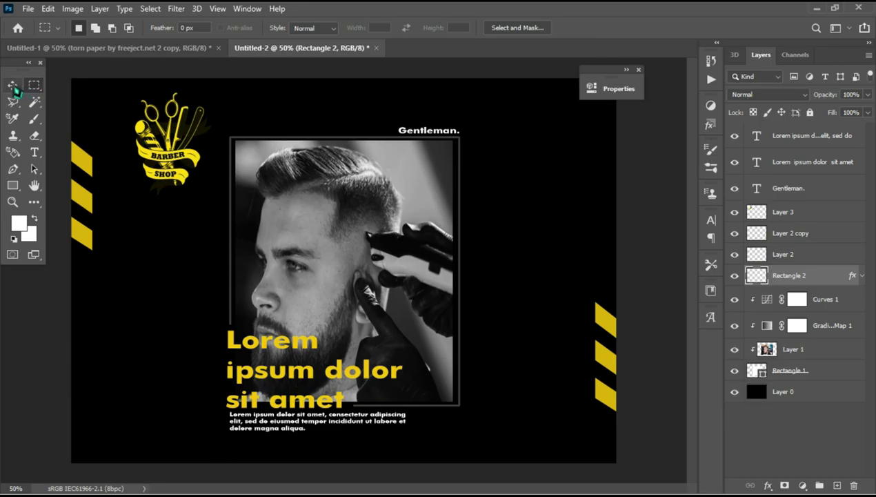
left_click(778, 136)
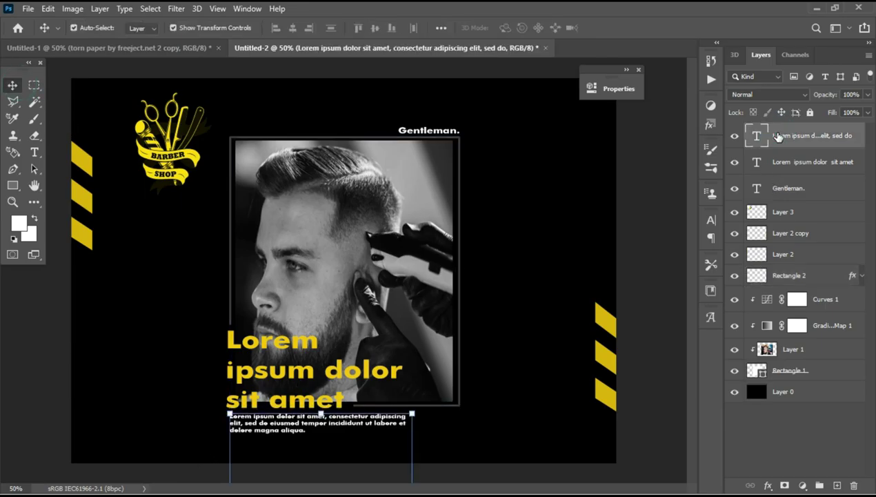
left_click(657, 223)
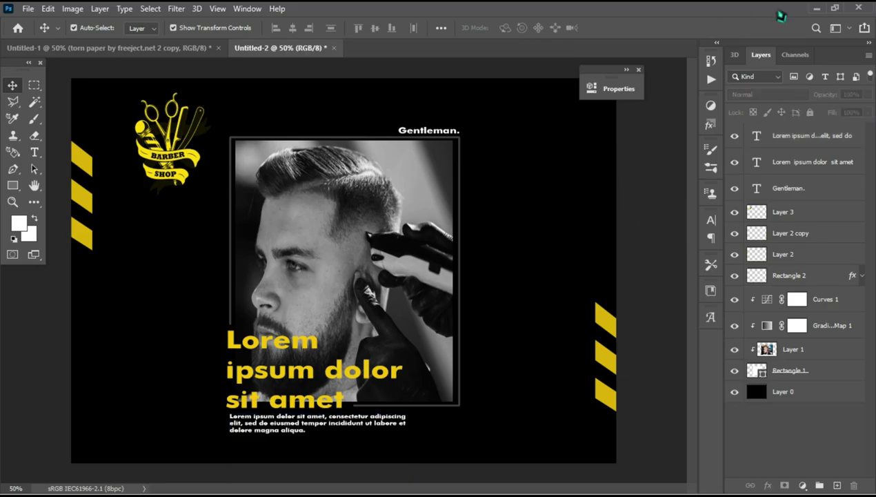
left_click(817, 10)
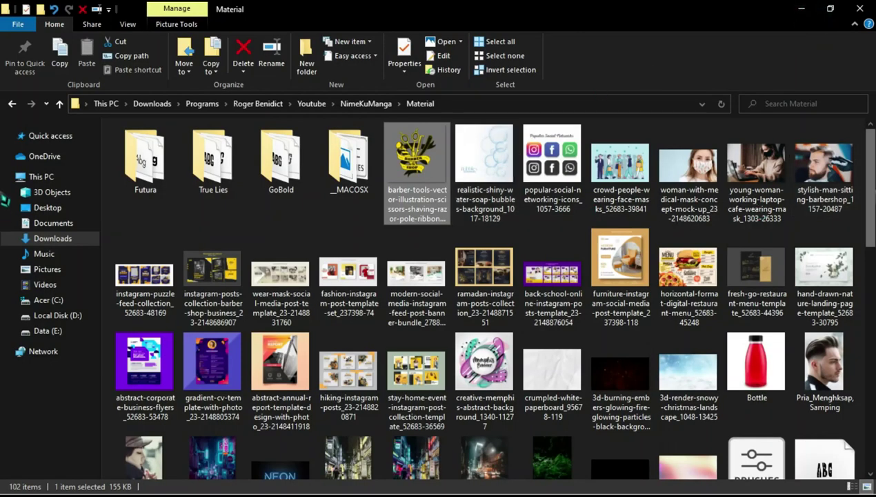
- Select the 'torn paper by freeject.net 1' and '2' images in the Material folder
scroll(765, 162, "down", 5)
scroll(766, 180, "up", 1)
scroll(756, 145, "up", 1)
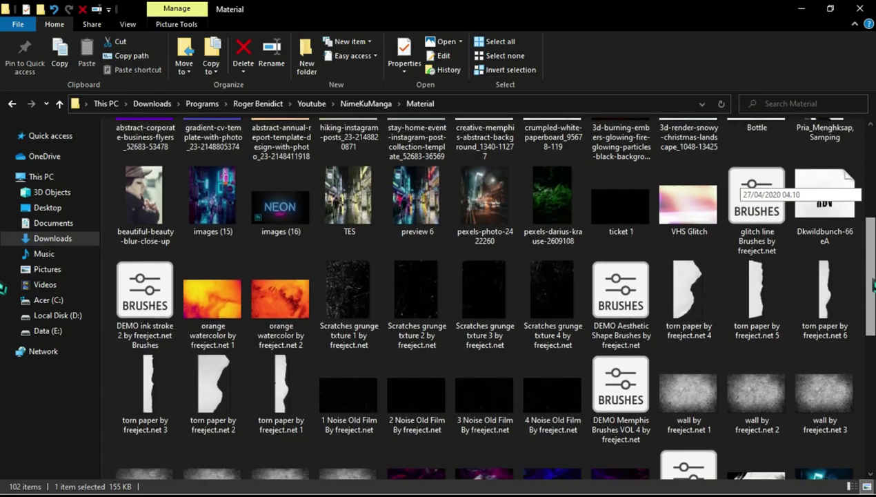
scroll(690, 242, "down", 1)
left_click(231, 387)
left_click(279, 383)
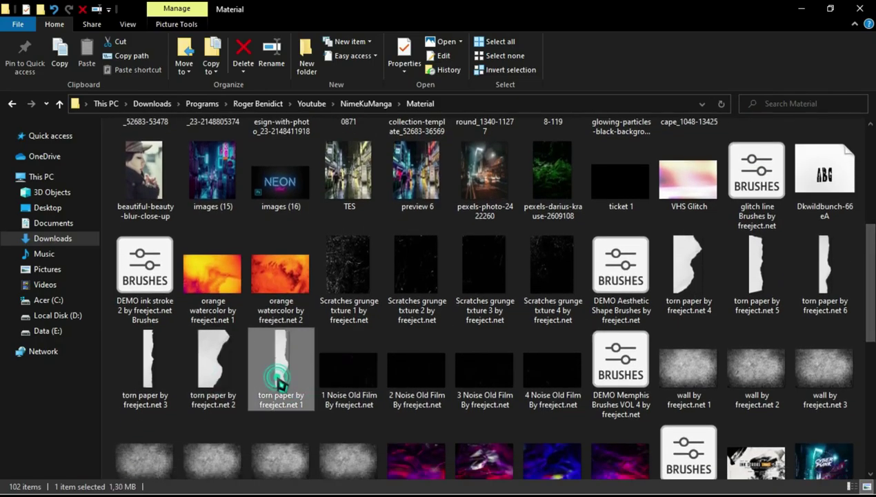
left_click(207, 383, "ctrl")
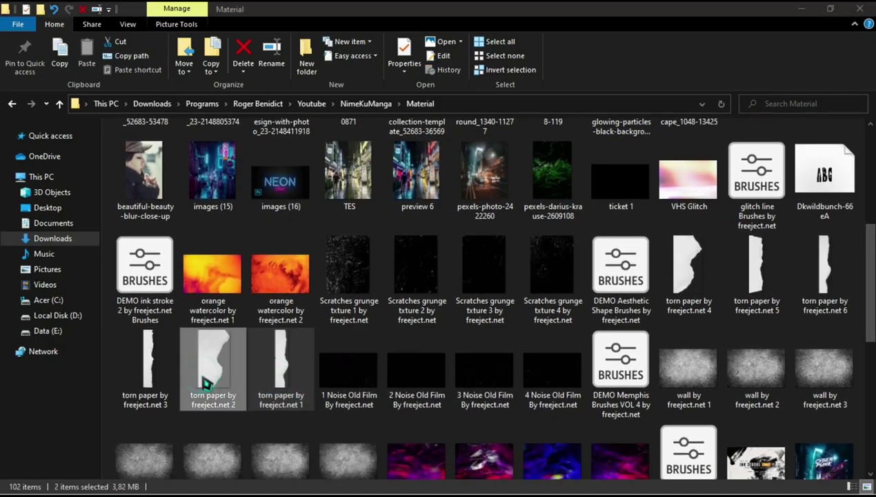
key("super")
left_click_drag(214, 381, 266, 383)
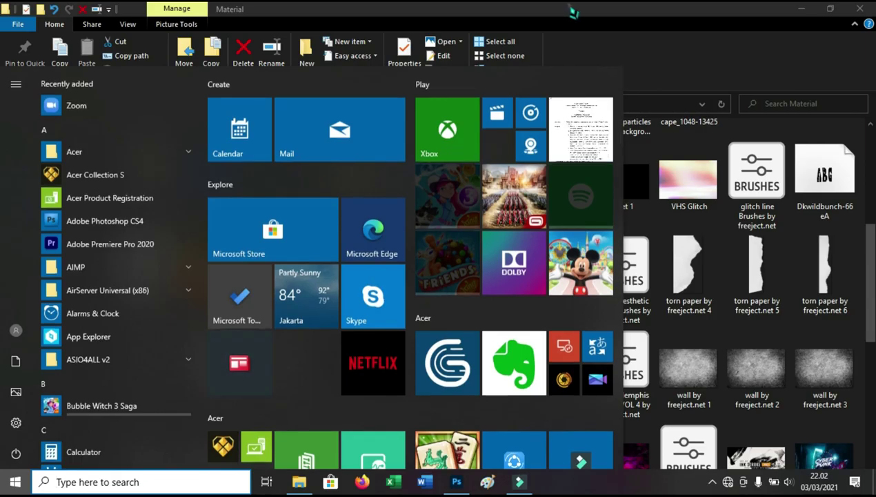
- Drag both torn-paper images from Explorer onto the Photoshop poster document
left_click(830, 8)
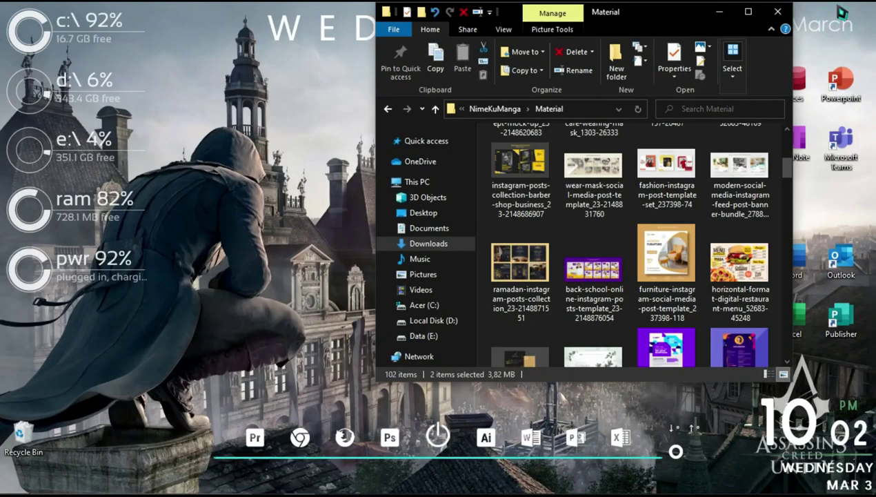
left_click_drag(787, 169, 788, 246)
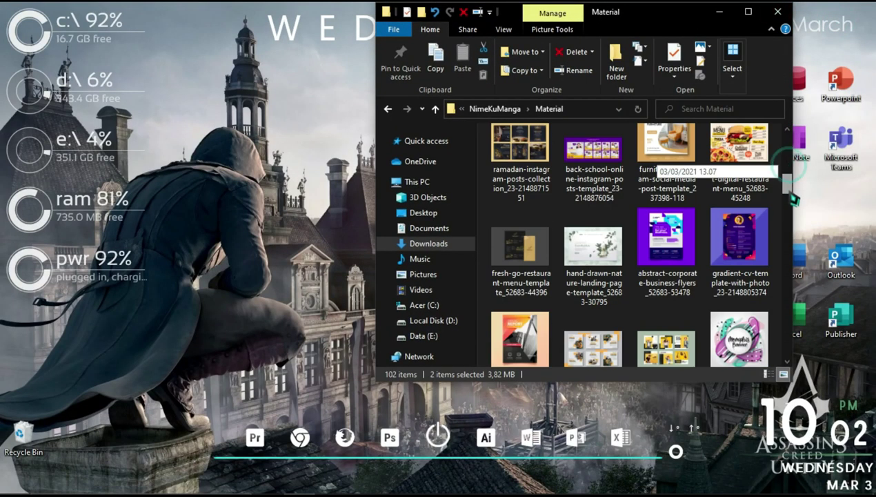
scroll(656, 162, "down", 2)
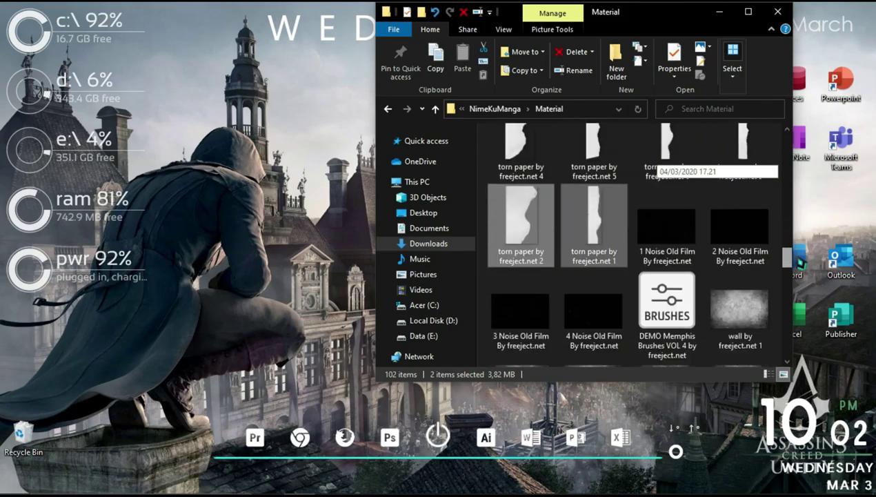
key("super")
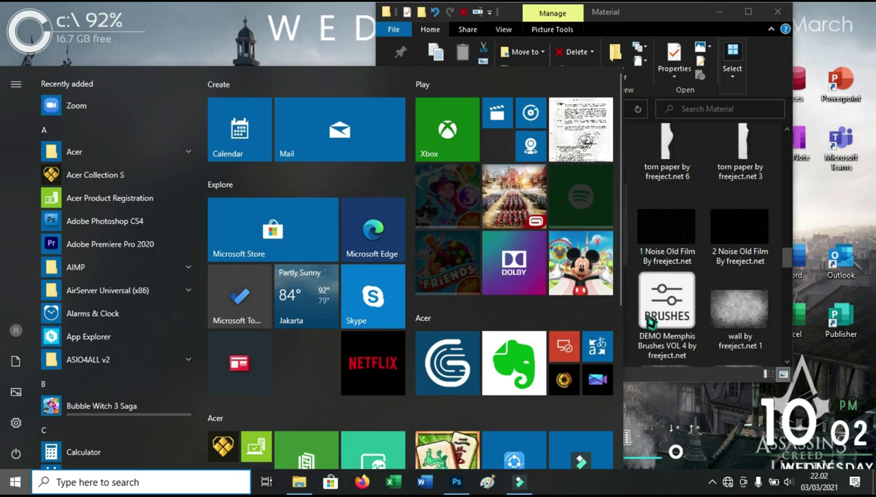
left_click_drag(700, 25, 754, 38)
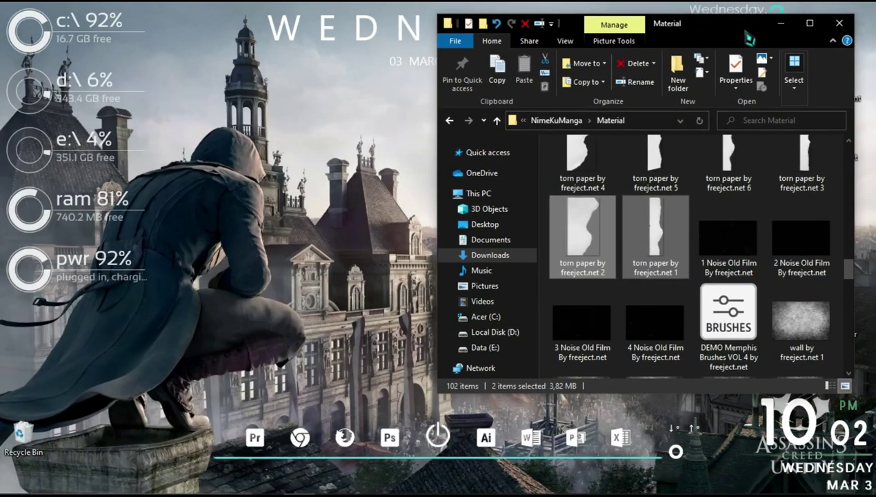
key("super")
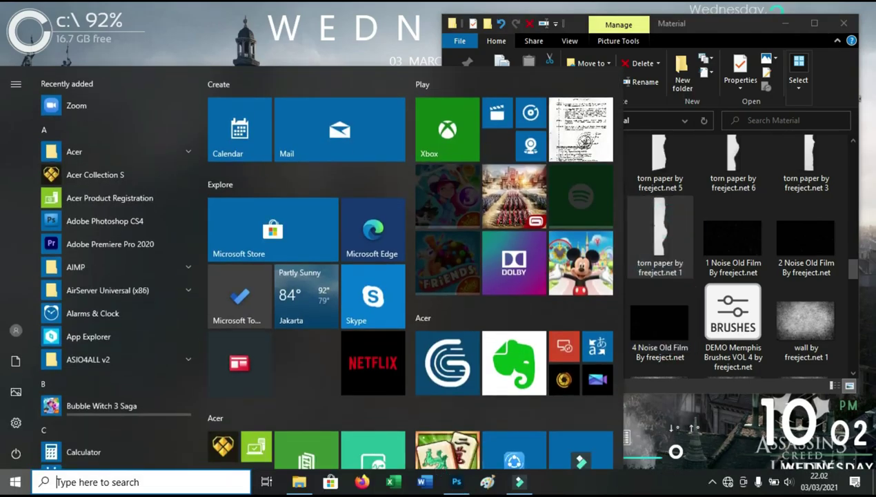
left_click(456, 481)
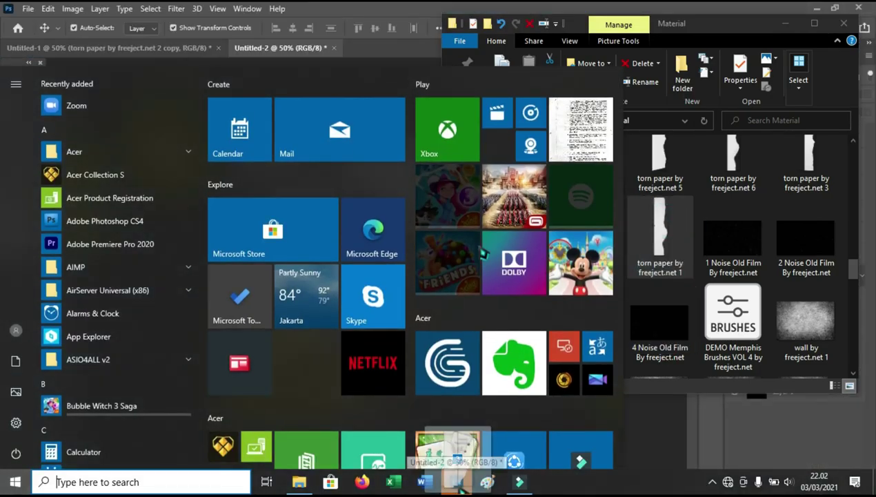
left_click_drag(458, 487, 407, 64)
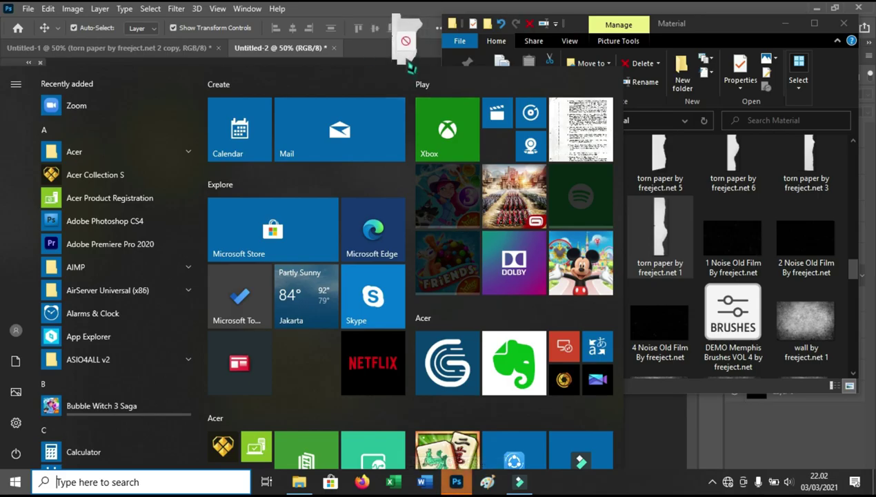
mouse_move(407, 63)
left_mouse_down()
mouse_move(673, 421)
mouse_move(664, 429)
left_mouse_up()
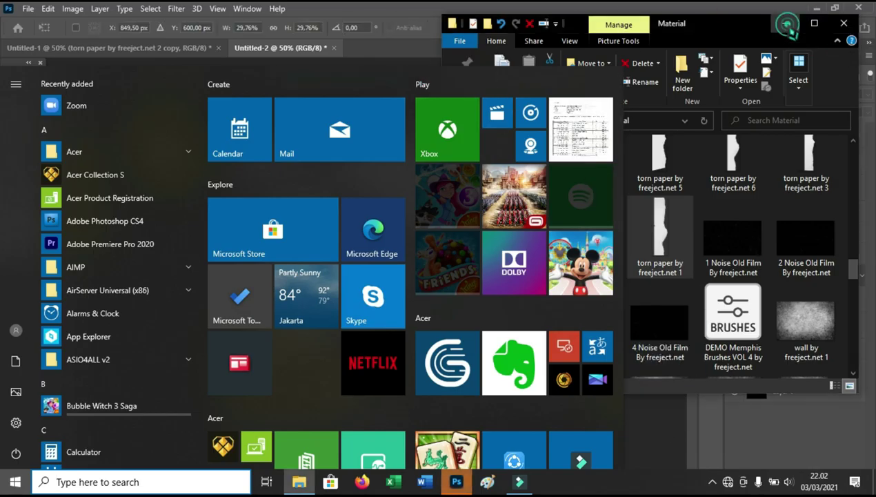
left_click(786, 24)
- Commit the placement of both torn-paper images on the poster
left_click(759, 25)
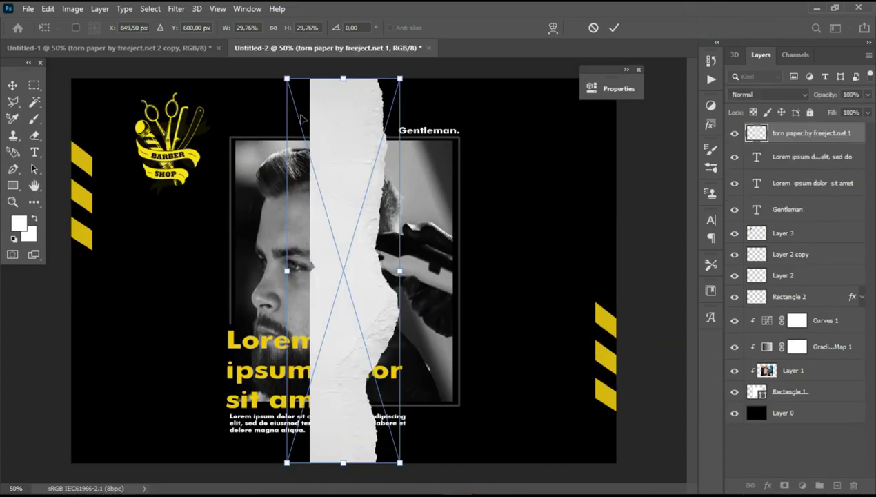
left_click(613, 29)
key("ctrl+t")
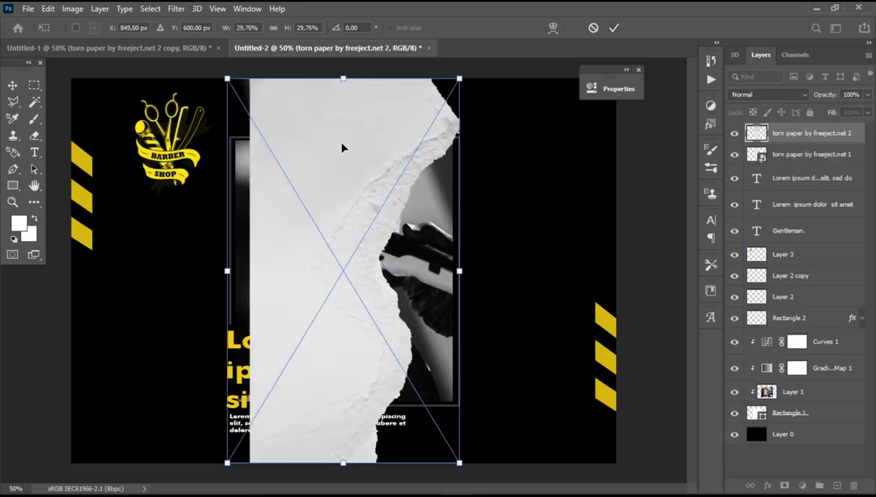
key("Return")
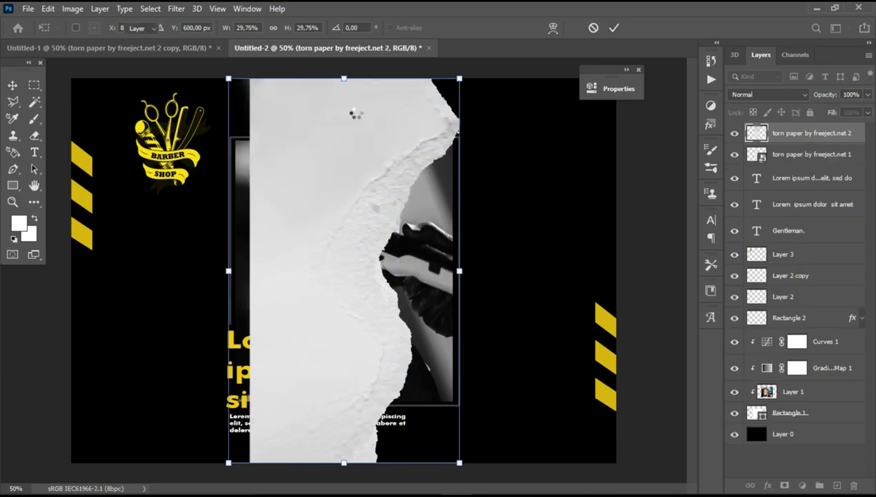
- Shrink torn paper 2 and rotate it about -60° into the bottom-left corner
left_click_drag(298, 155, 165, 168)
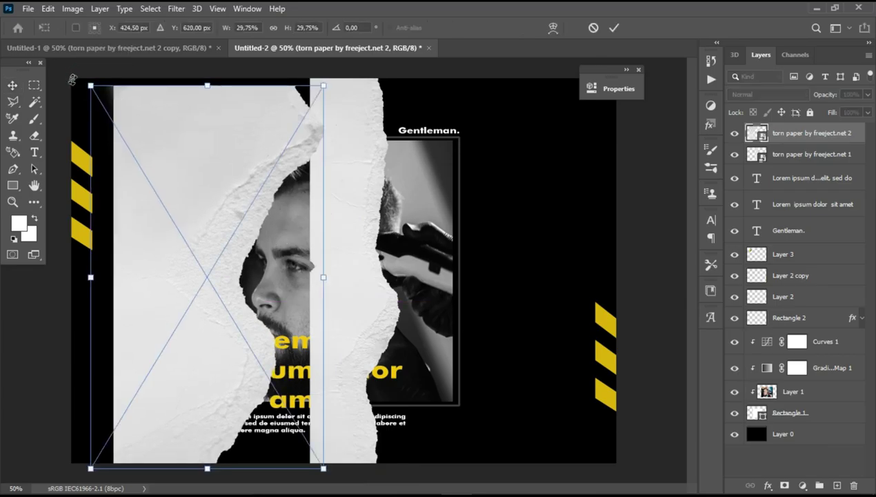
left_click_drag(85, 77, 26, 210)
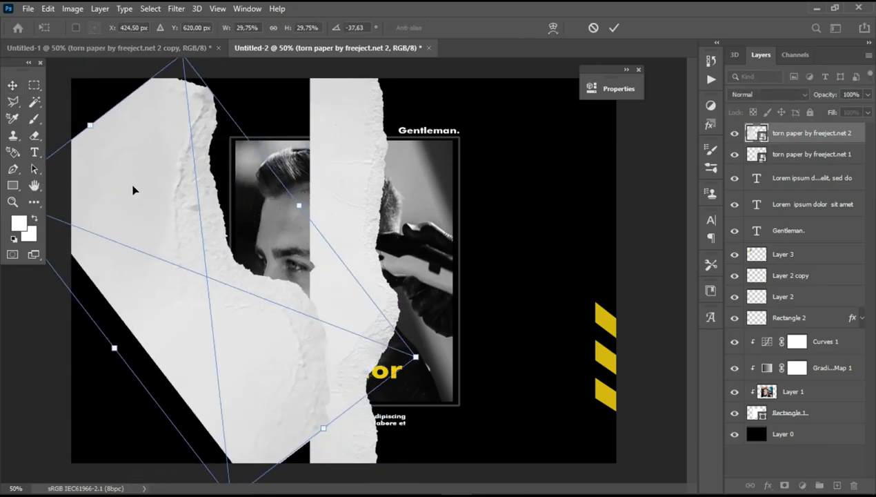
left_click_drag(133, 190, 58, 397)
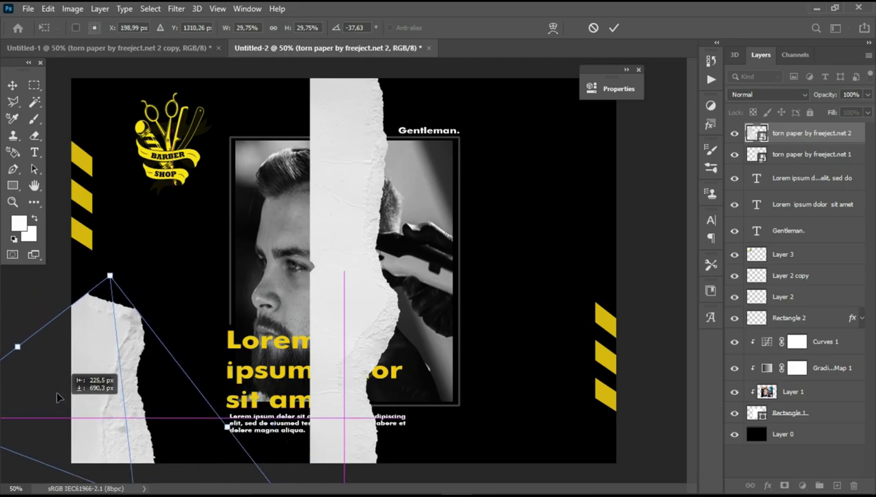
left_click_drag(58, 397, 57, 322)
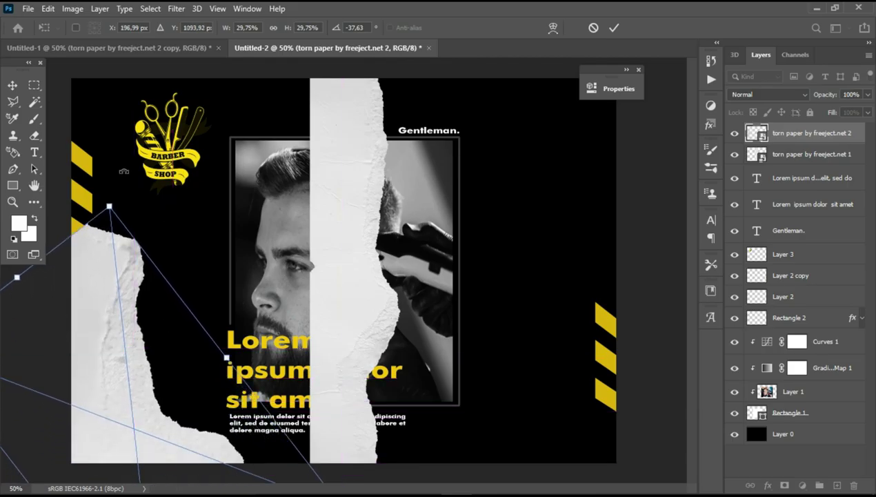
left_click_drag(123, 169, 56, 174)
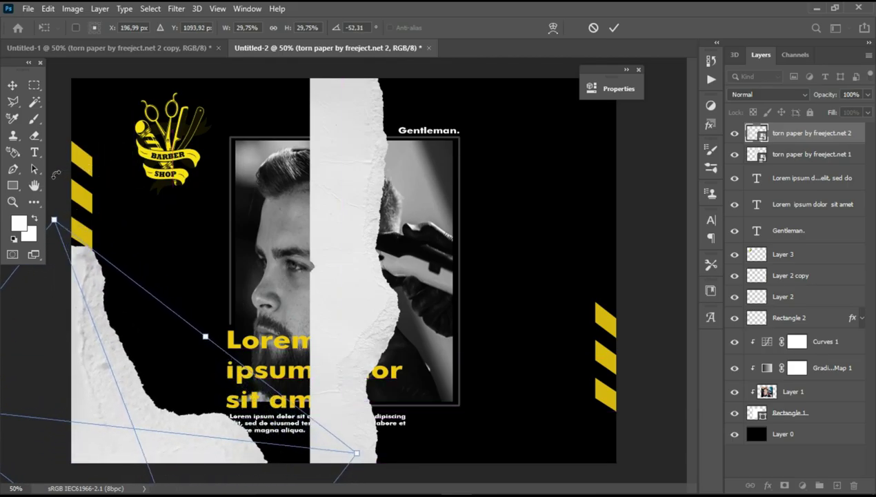
left_click_drag(116, 355, 123, 343)
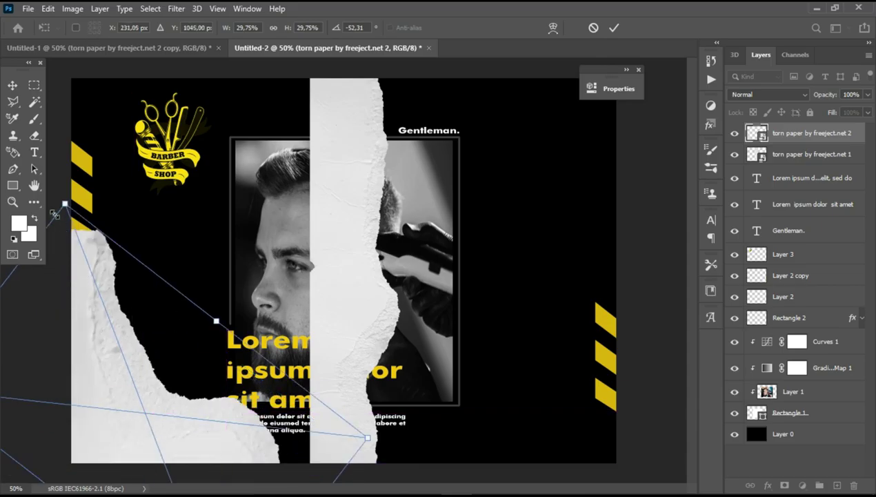
left_click_drag(55, 215, 98, 249)
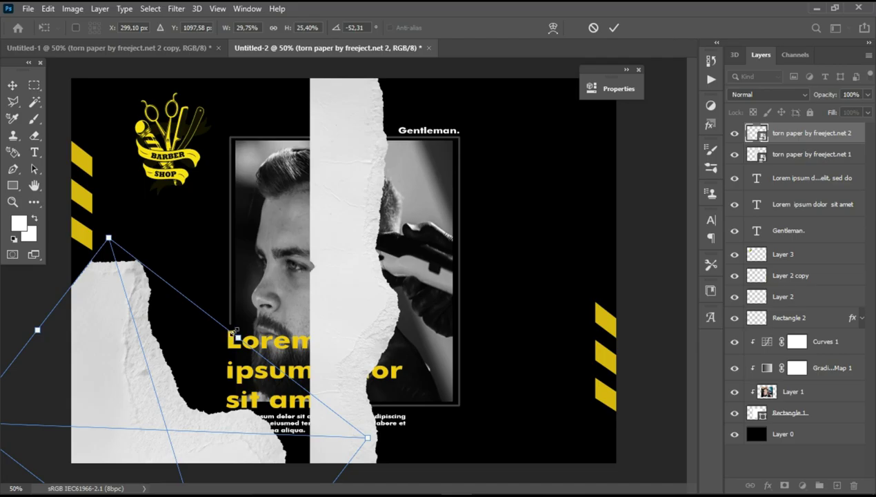
left_click_drag(235, 334, 191, 399)
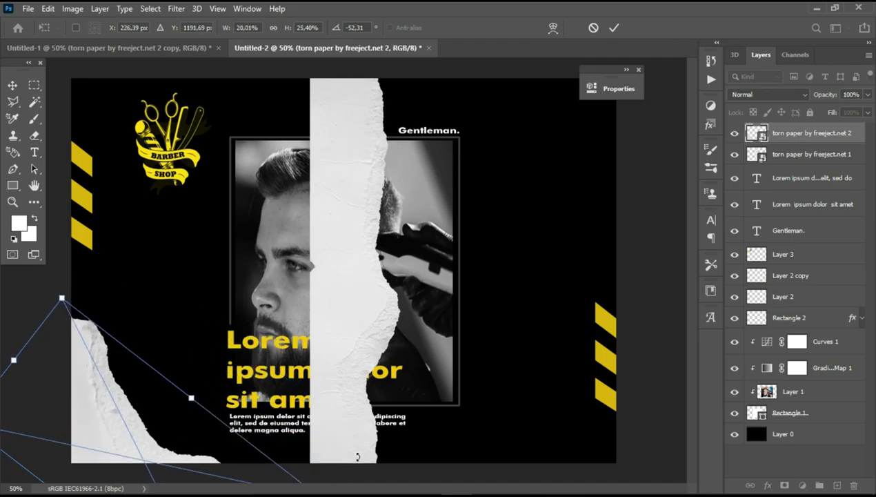
left_click_drag(366, 455, 365, 422)
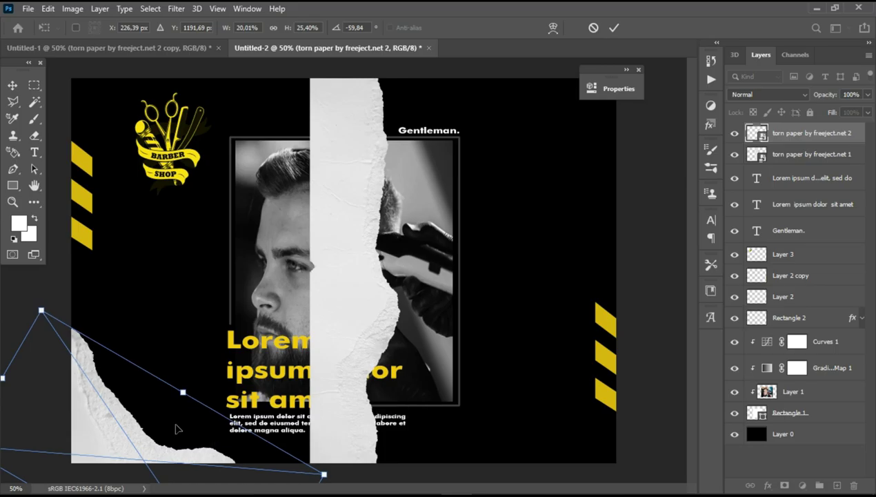
type("2")
key("Return")
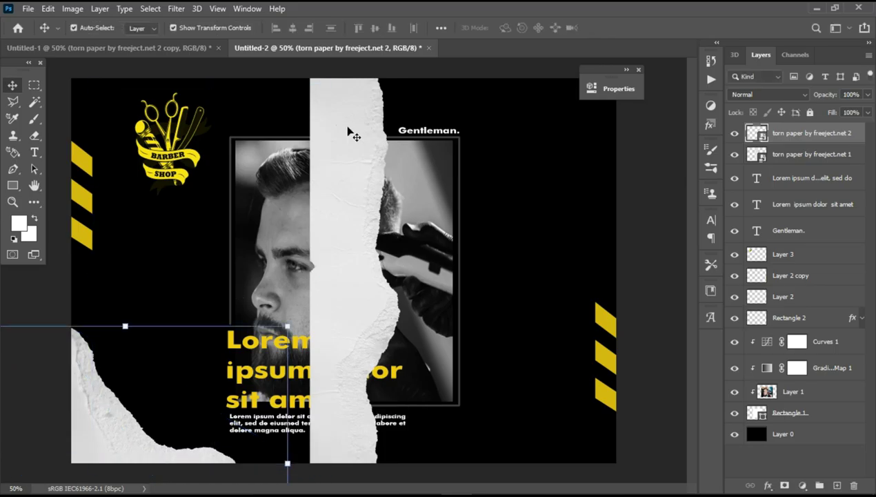
- Rotate 'torn paper by freeject.net 1' about 110° into a band across the photo's top
left_click(352, 135)
mouse_move(294, 78)
left_mouse_down()
mouse_move(345, 84)
mouse_move(278, 85)
mouse_move(255, 71)
mouse_move(330, 263)
left_mouse_up()
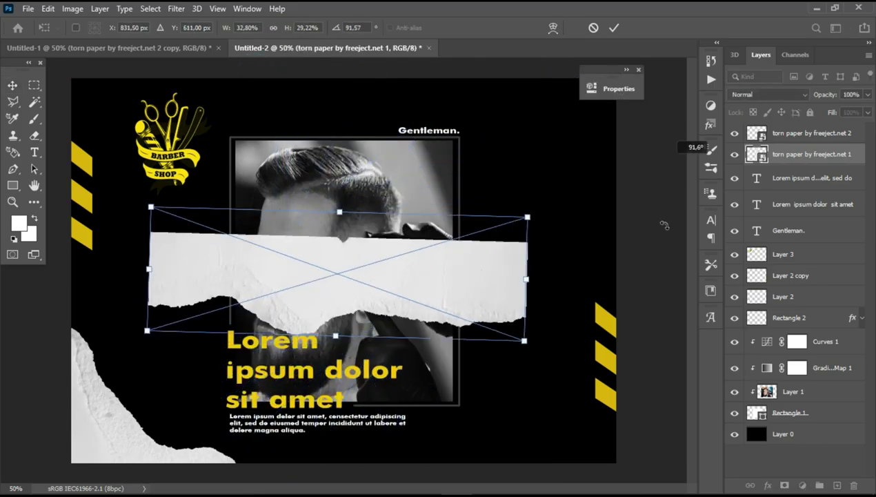
left_click_drag(469, 165, 484, 154)
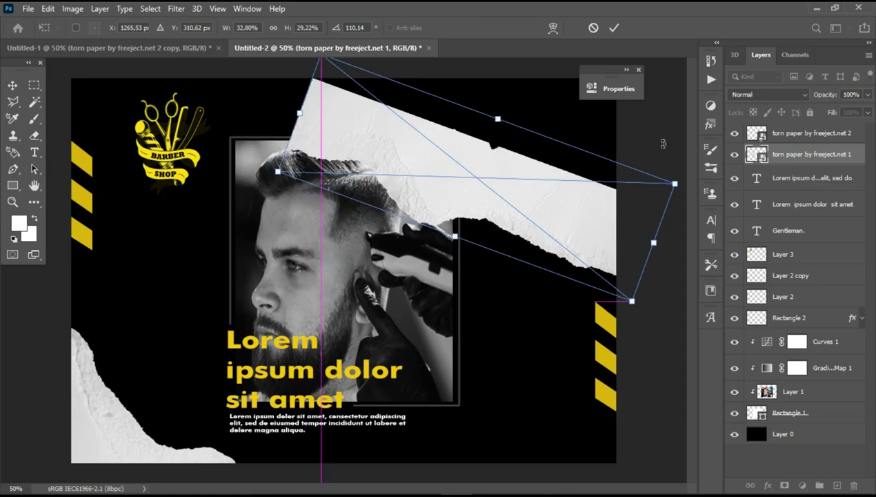
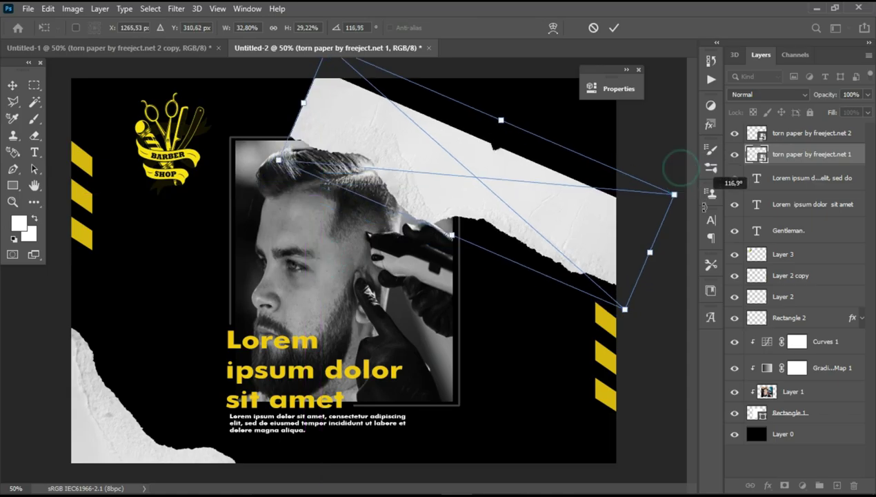
- Rotate the torn paper to 114°, widen it across the top-right corner, and duplicate the layer
left_click_drag(682, 168, 690, 220)
mouse_move(475, 181)
left_mouse_down()
mouse_move(563, 141)
mouse_move(458, 134)
left_mouse_up()
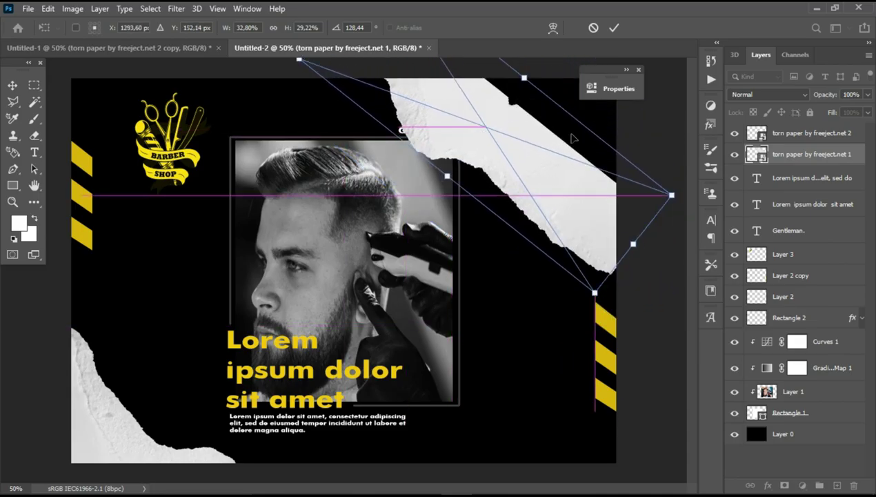
left_click_drag(685, 195, 682, 128)
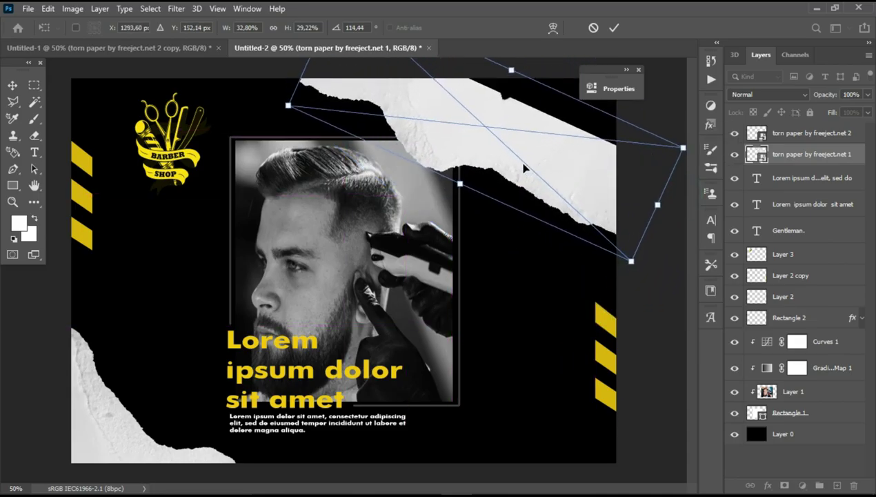
mouse_move(519, 165)
left_mouse_down()
mouse_move(610, 136)
mouse_move(605, 144)
left_mouse_up()
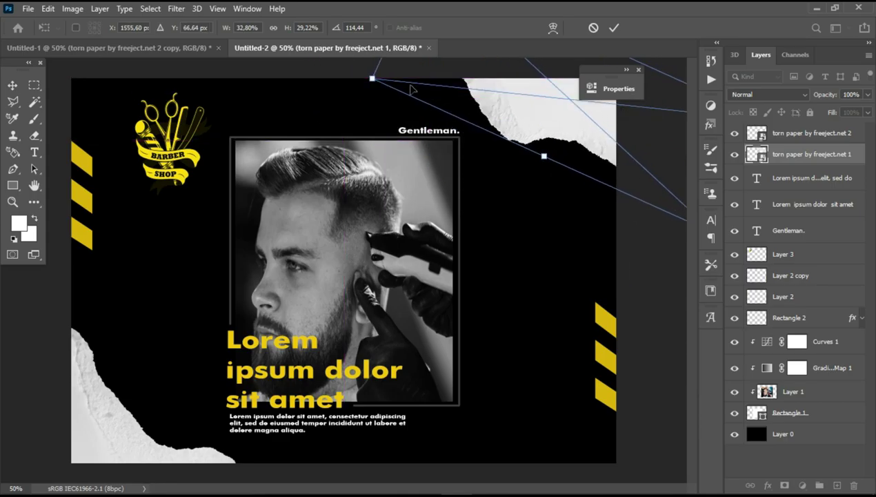
mouse_move(373, 80)
left_mouse_down()
mouse_move(364, 95)
mouse_move(346, 83)
left_mouse_up()
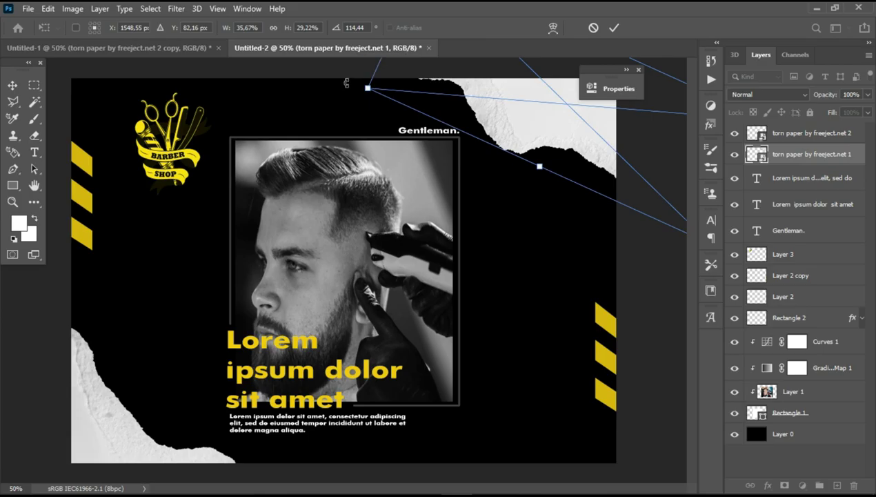
left_click(611, 31)
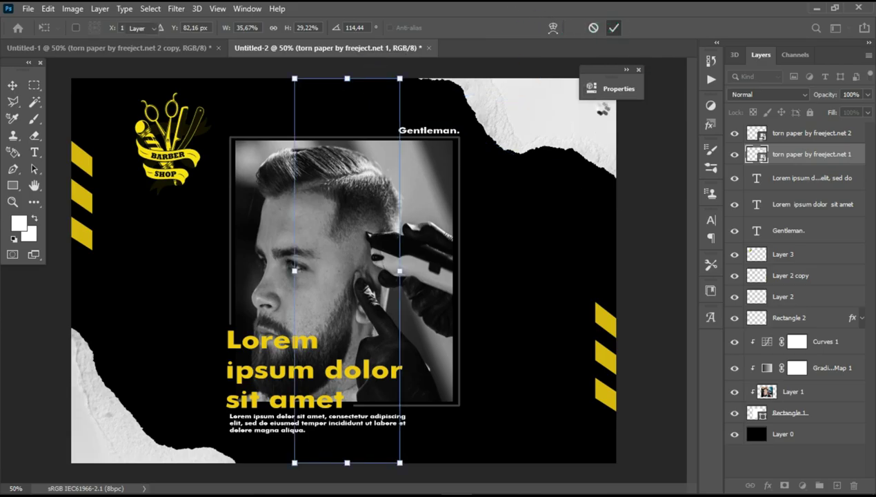
key("ctrl+j")
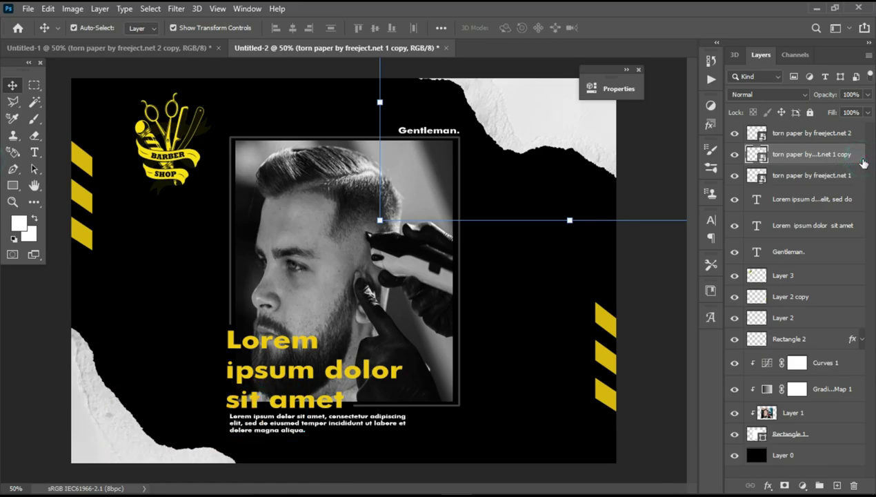
- Apply a #ffc600 yellow Color Overlay to the duplicated torn paper layer
double_click(863, 158)
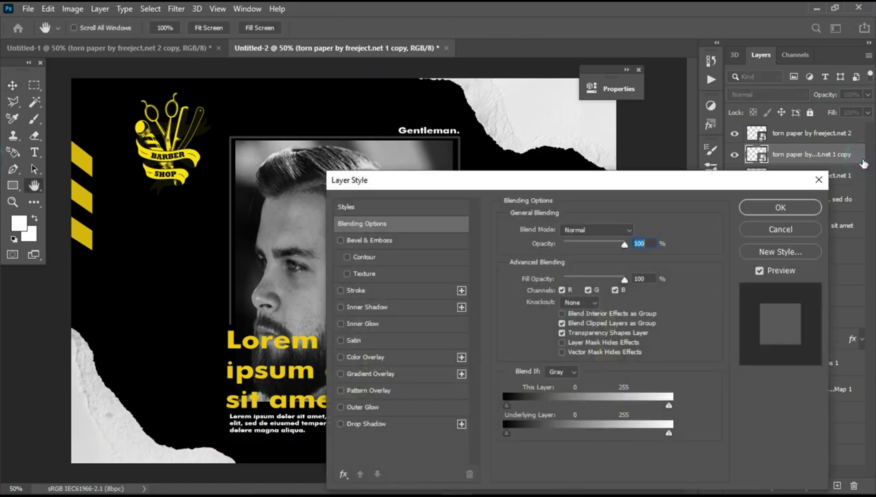
left_click(340, 357)
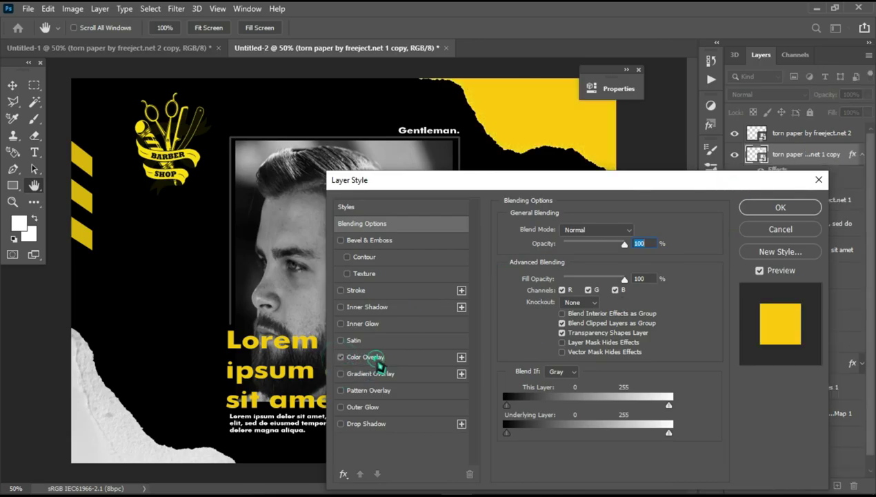
left_click(379, 363)
left_click(642, 231)
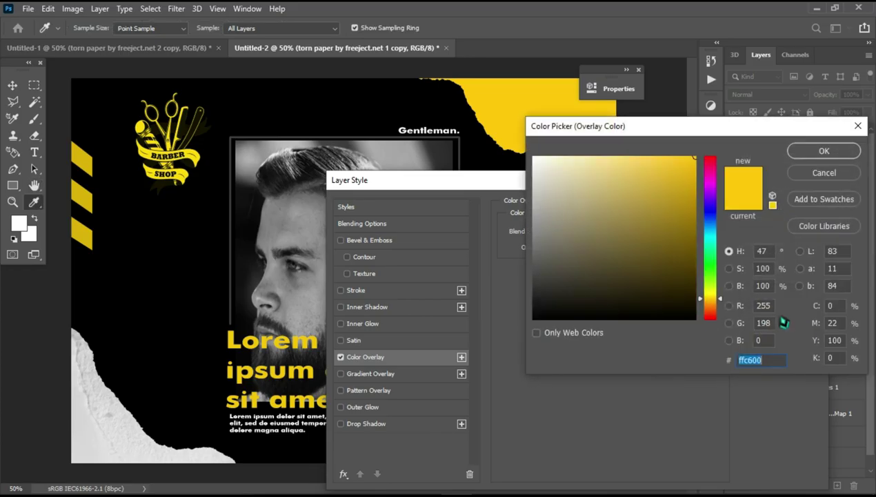
left_click(795, 152)
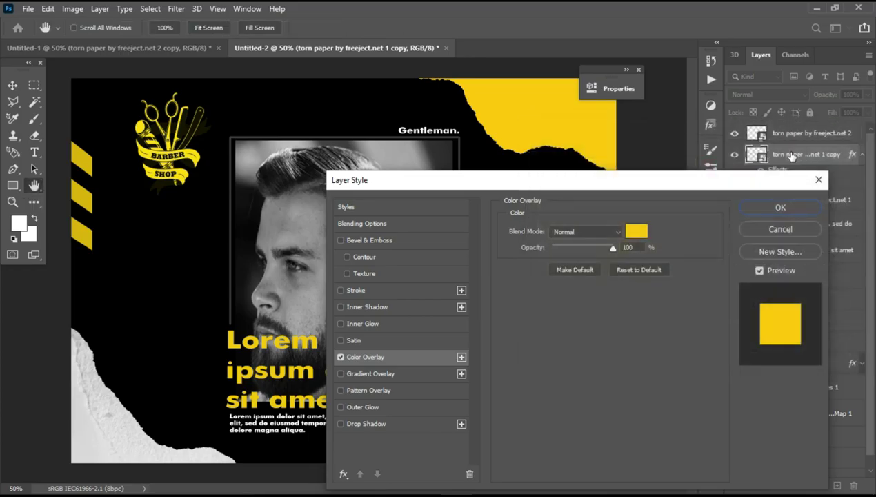
left_click(751, 207)
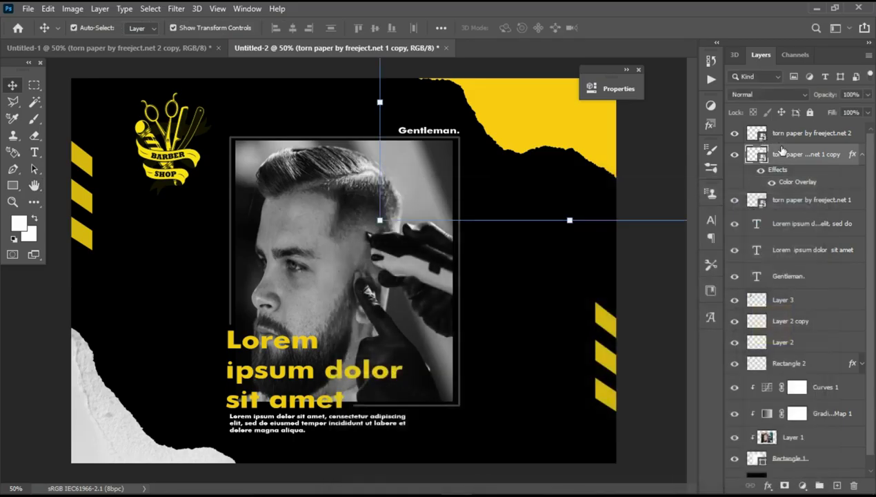
- Select the original white torn paper layer and nudge it down and left
left_click(792, 200)
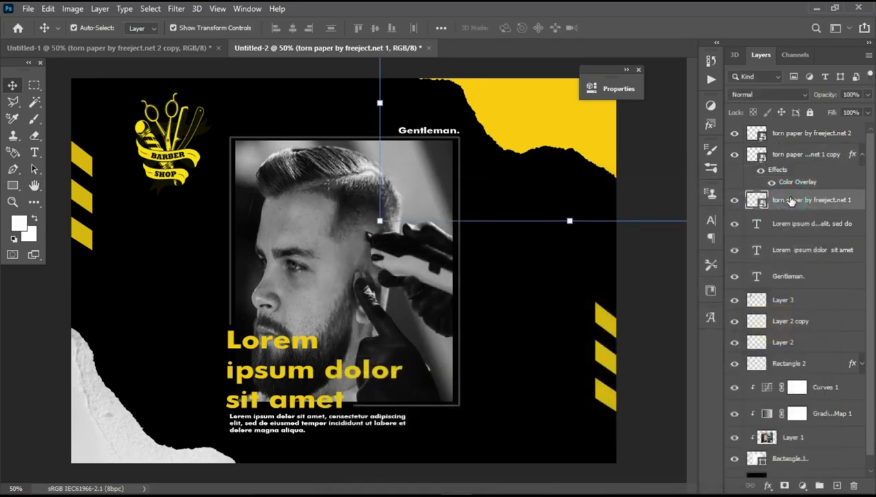
key("Left")
key("Down")
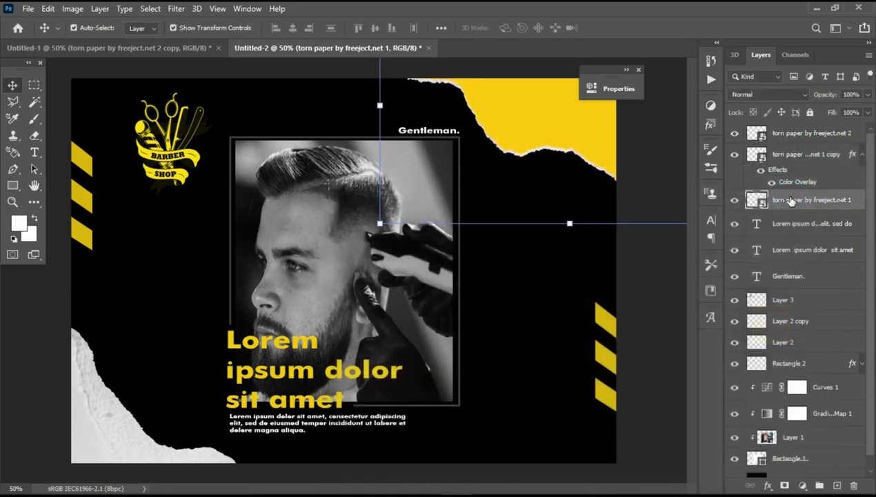
key("Left")
key("Left")
key("Left")
key("Left")
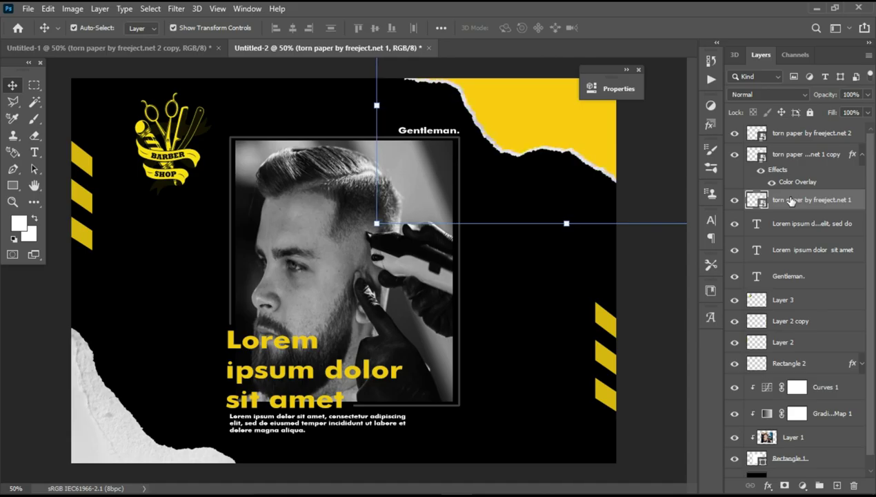
key("Down")
key("Left")
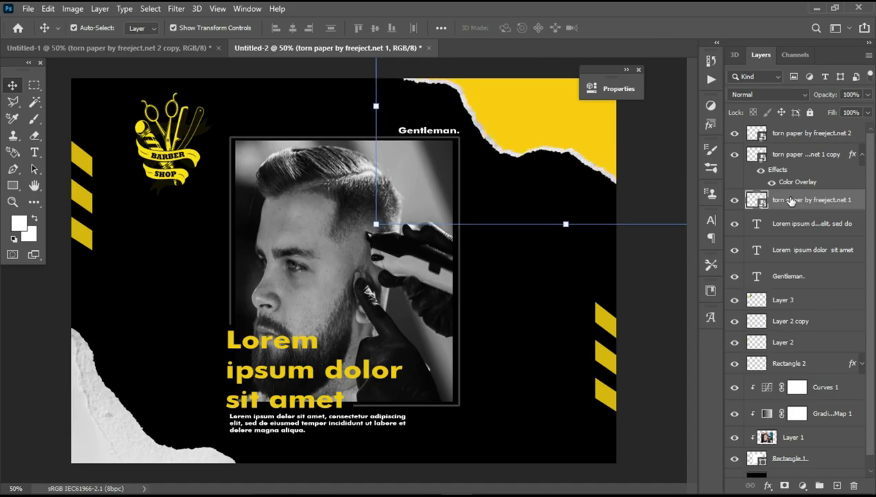
- Warp the white torn paper's top edge slightly to the right and commit
key("ctrl+t")
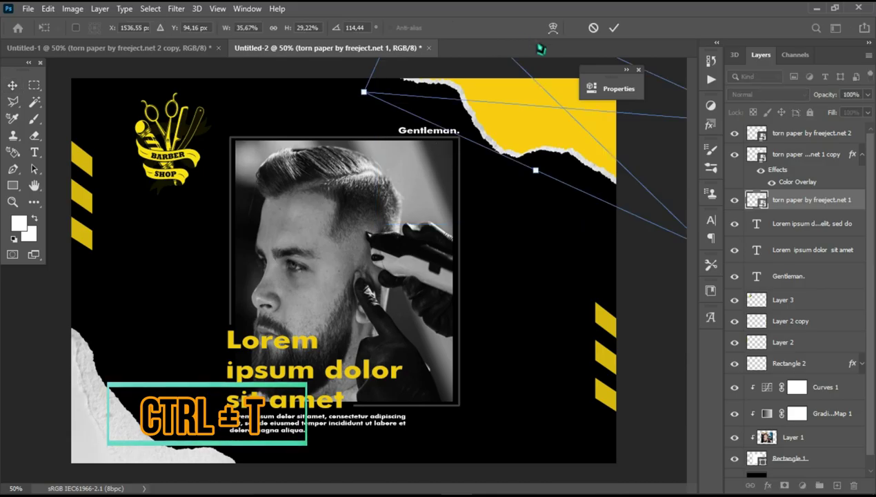
left_click(553, 29)
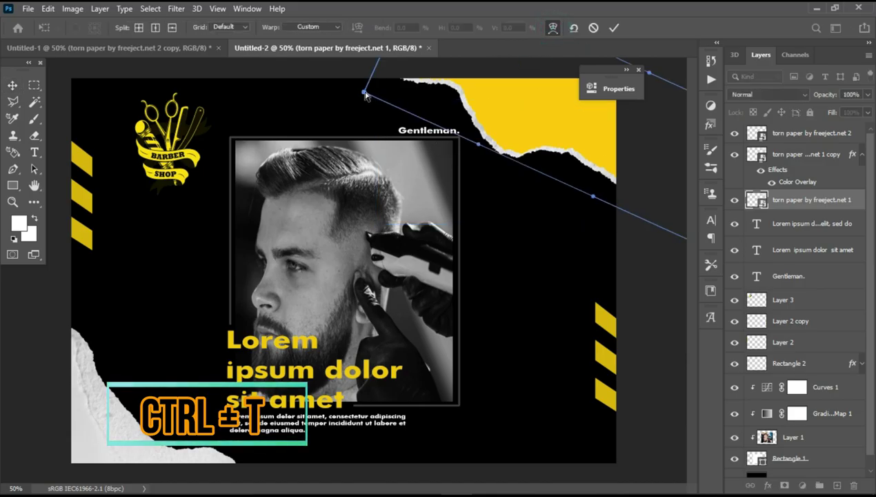
mouse_move(365, 92)
left_mouse_down()
mouse_move(384, 91)
mouse_move(378, 86)
left_mouse_up()
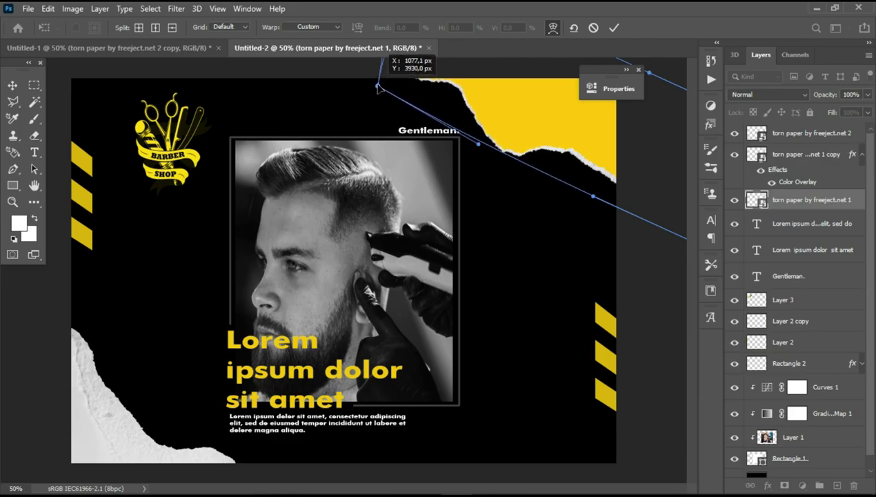
left_click_drag(378, 88, 377, 88)
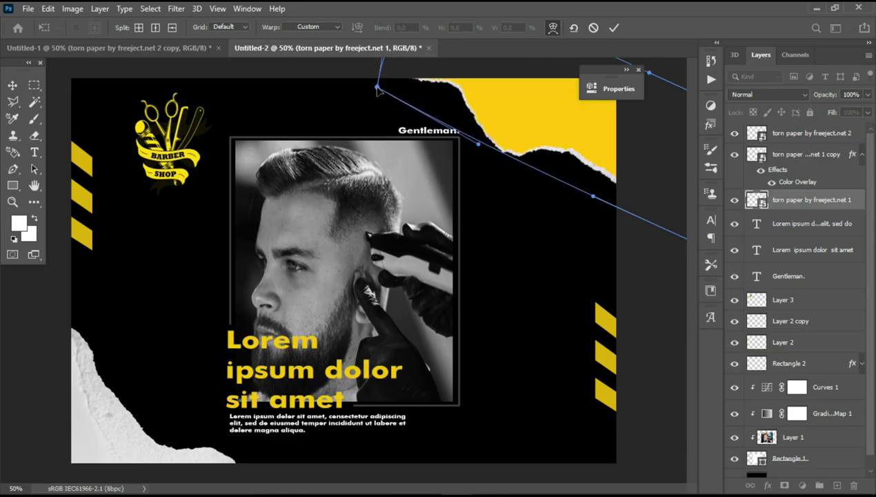
key("Return")
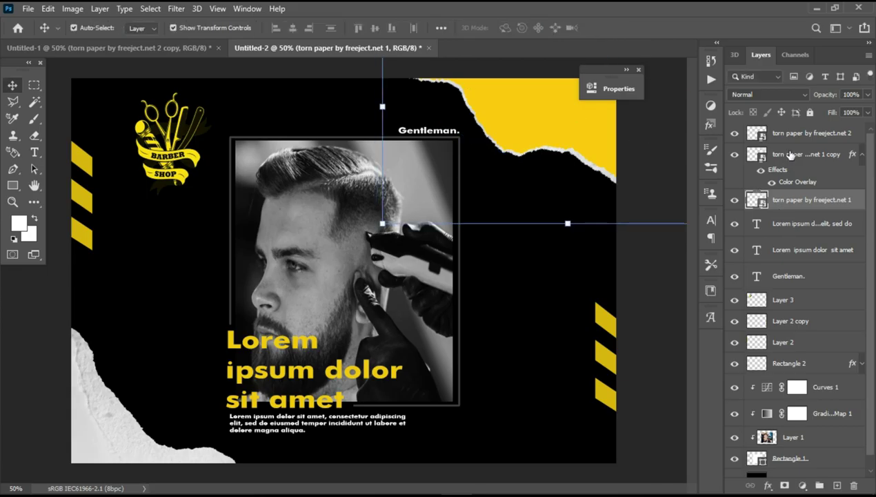
- Duplicate the lower-left torn paper and give the copy a yellow Color Overlay
left_click(824, 133)
key("ctrl+j")
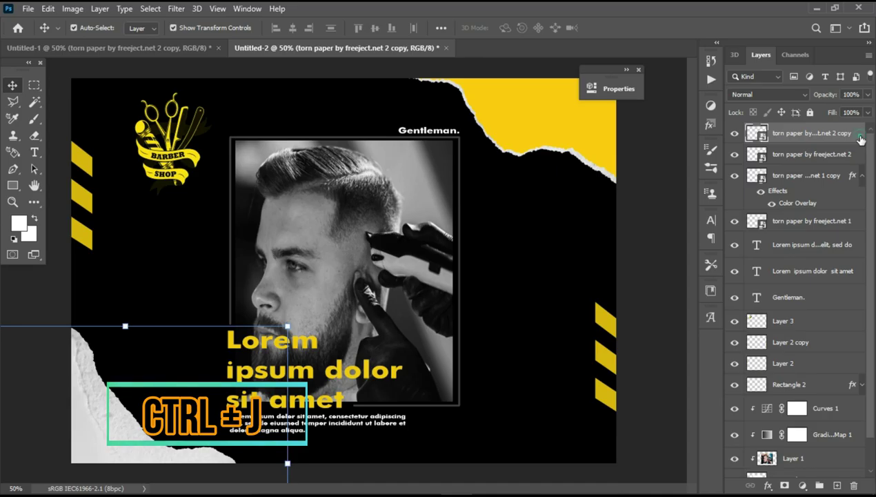
left_click(860, 139)
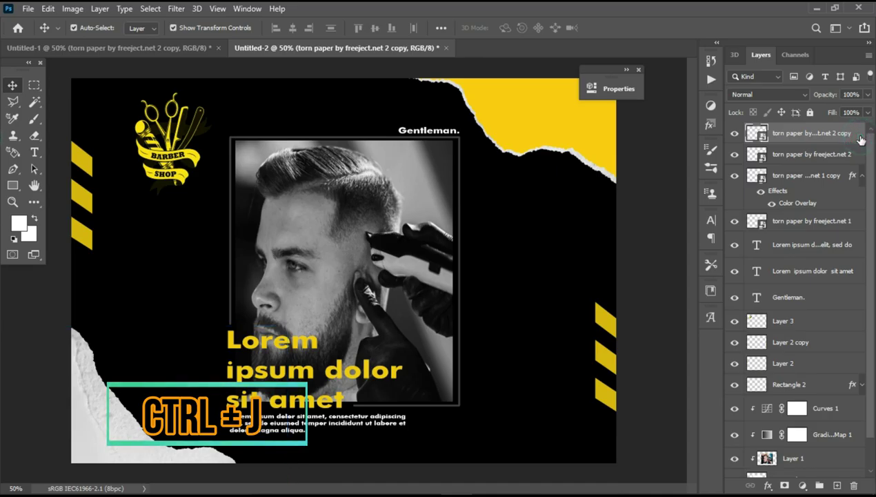
double_click(860, 140)
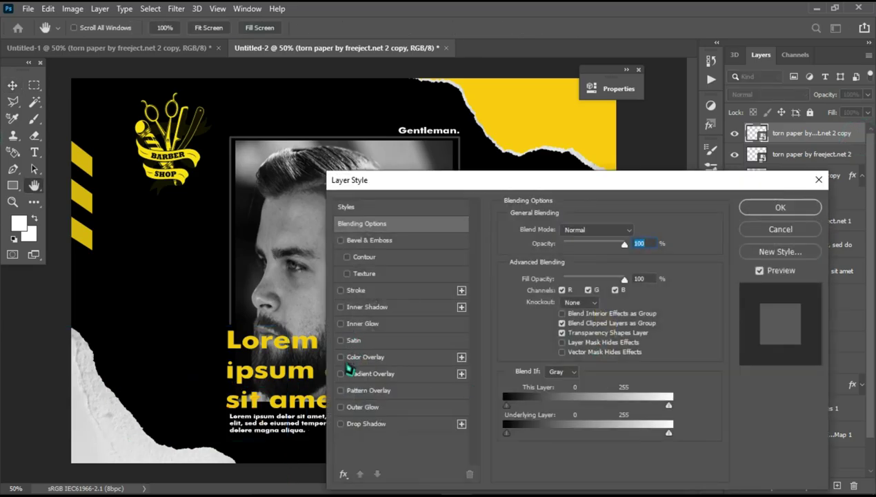
left_click(341, 357)
left_click(786, 213)
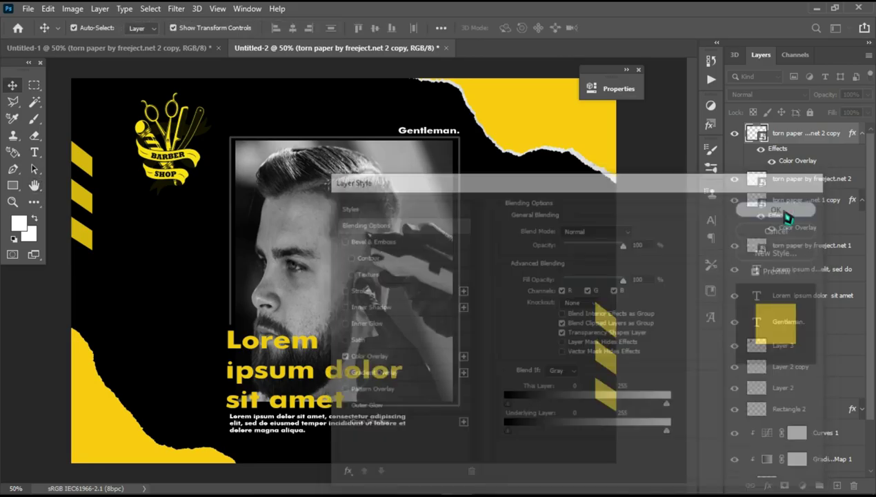
left_click(862, 134)
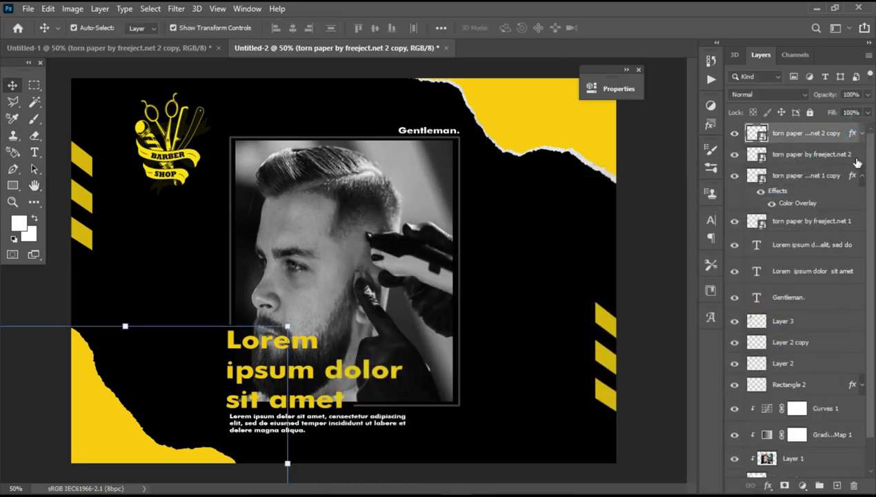
left_click(862, 175)
- Nudge the original white lower-left torn paper up and to the right
left_click(861, 156)
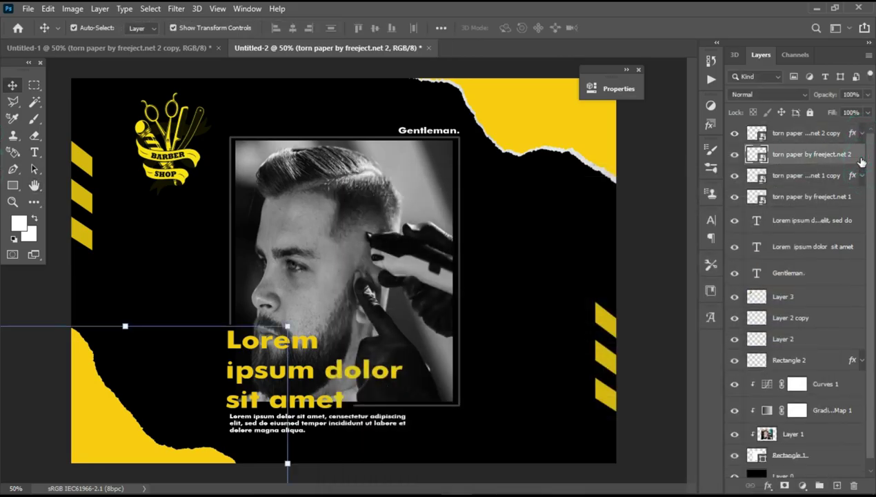
key("Up")
key("Up")
key("Up")
key("Right")
key("Right")
key("Right")
key("Up")
key("Up")
key("Right")
key("Up")
key("Up")
key("Right")
key("Up")
key("Right")
key("Right")
key("Up")
key("Up")
key("Right")
key("Up")
key("Up")
key("Right")
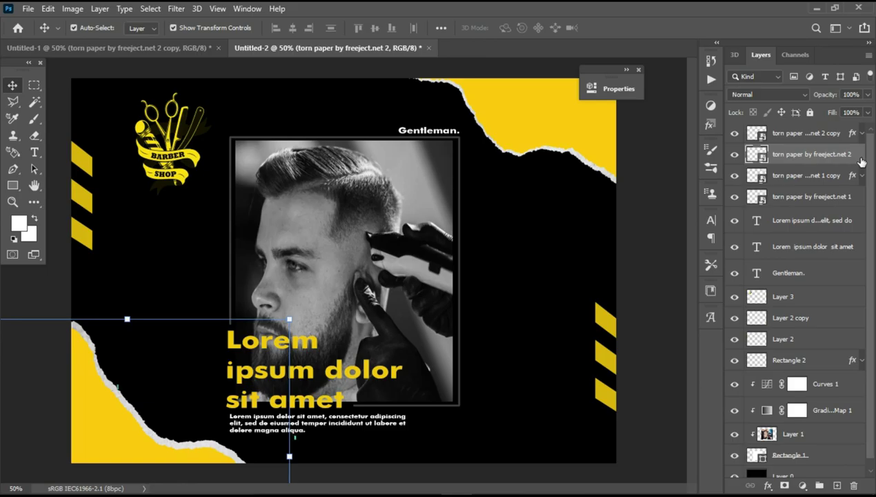
key("Right")
key("Right")
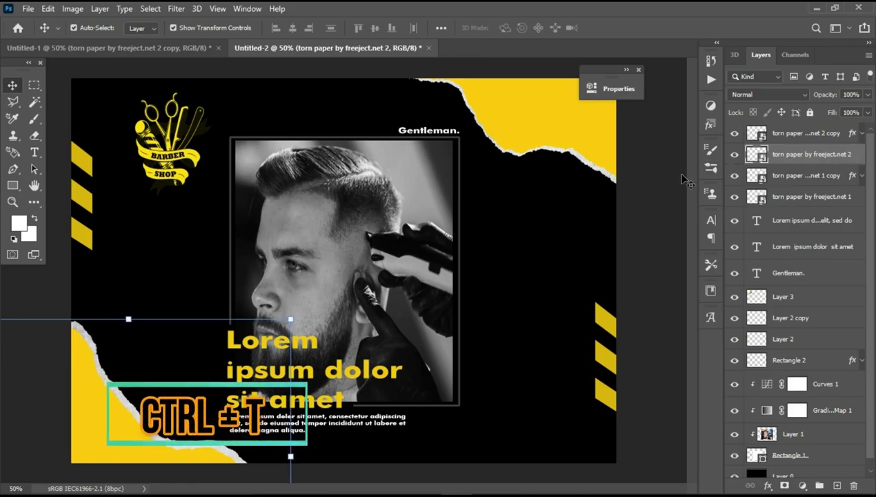
- Warp the white torn edge to bend across the lower-left area and commit
key("ctrl+t")
left_click(553, 28)
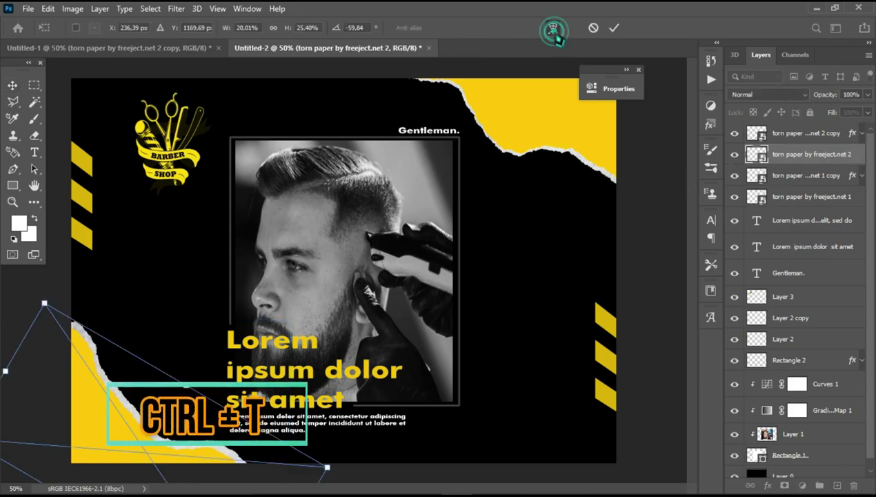
left_click_drag(44, 305, 43, 310)
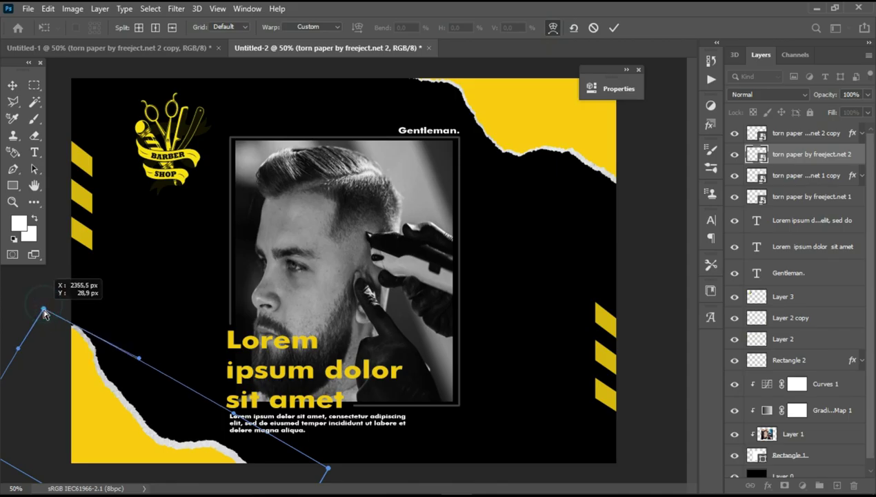
left_click(329, 472)
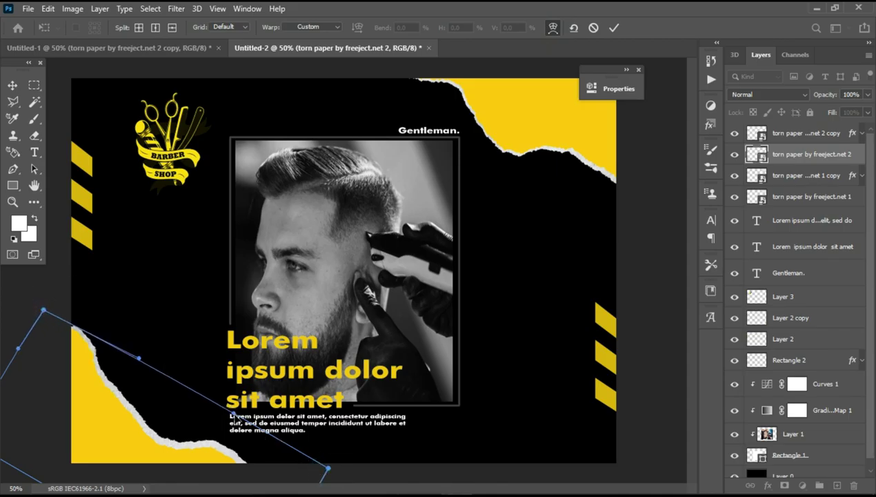
left_click_drag(233, 416, 223, 418)
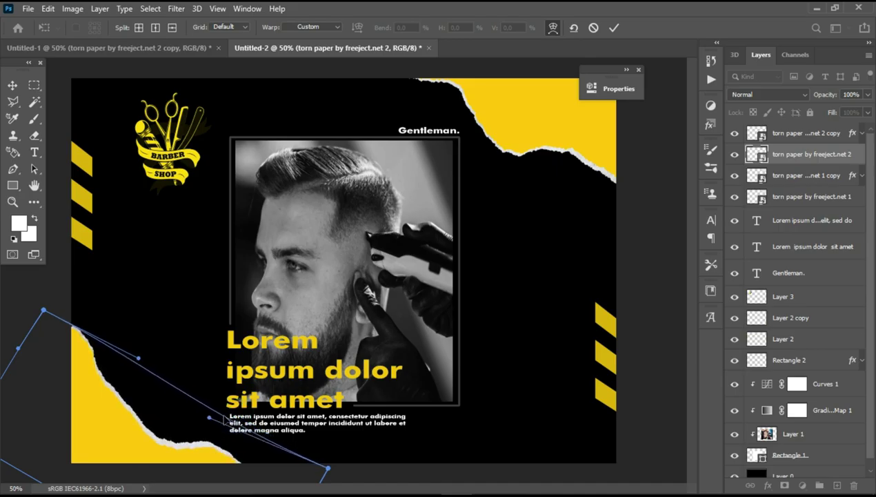
key("Return")
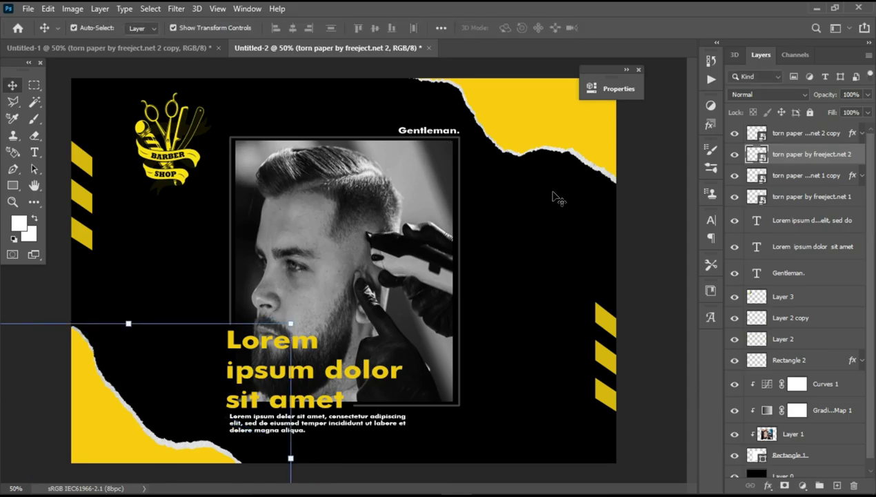
left_click(559, 200)
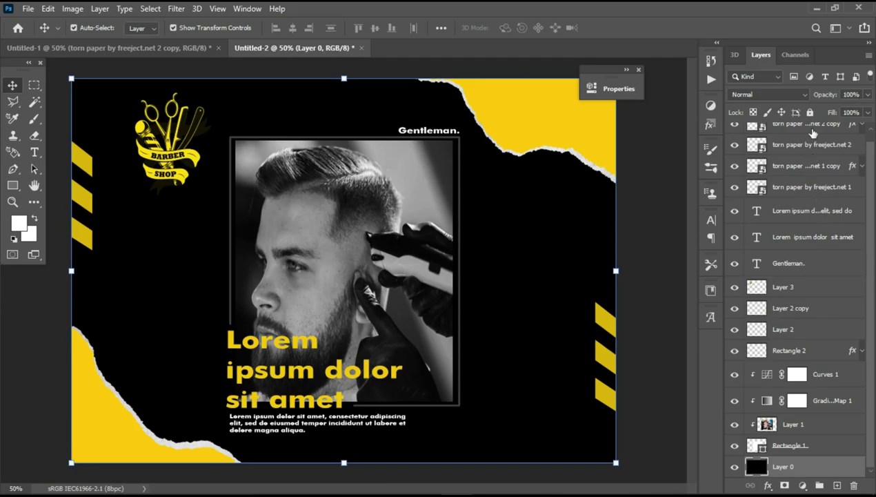
- Merge all layers from the top torn paper down to Layer 0 into one
left_click_drag(871, 264, 869, 223)
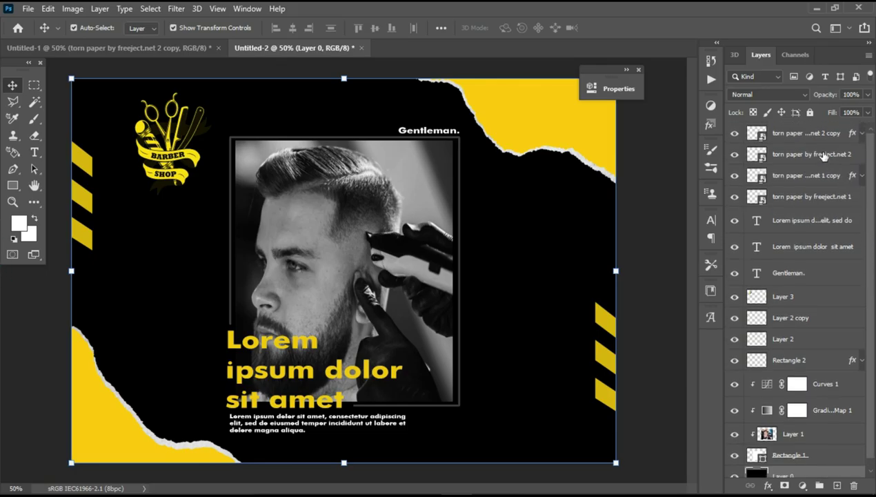
left_click(813, 136)
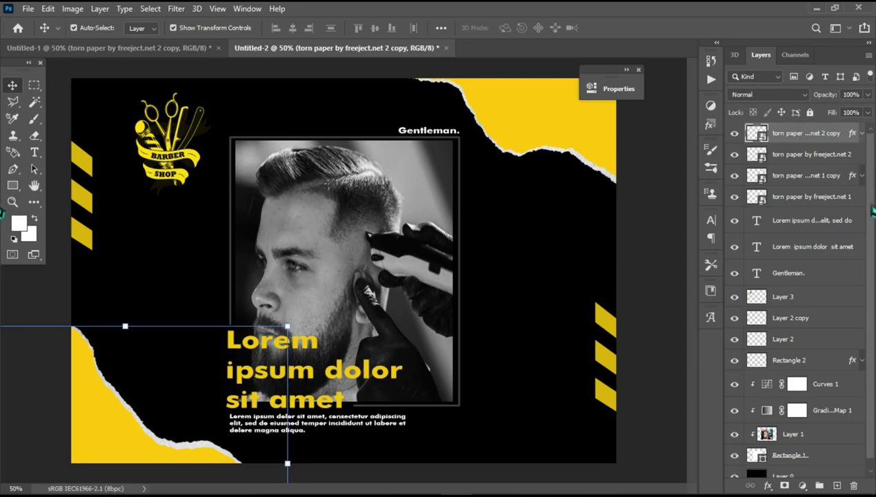
left_click_drag(871, 204, 871, 208)
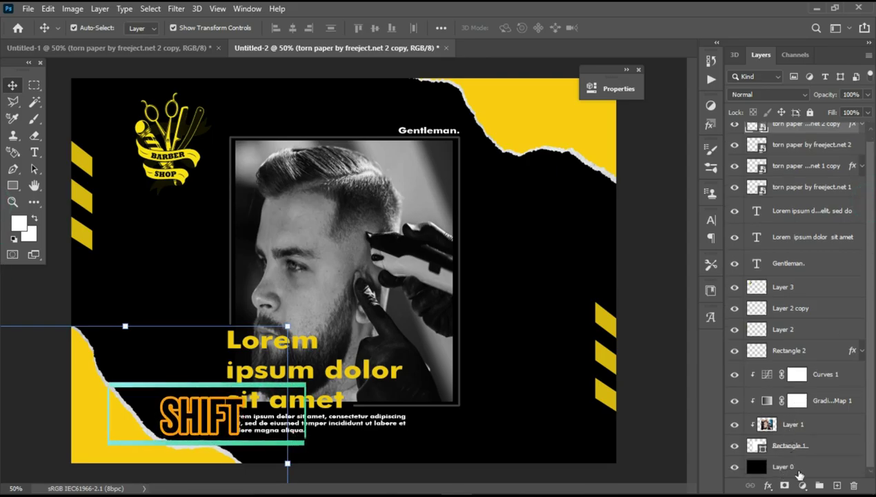
left_click(799, 472, "shift")
key("ctrl+e")
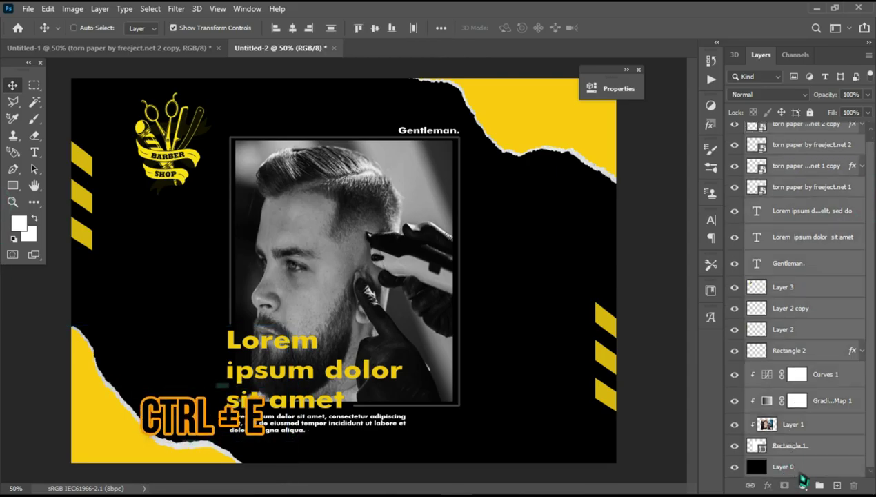
- Browse the Artistic filters in the Filter Gallery, then cancel without applying
left_click(176, 9)
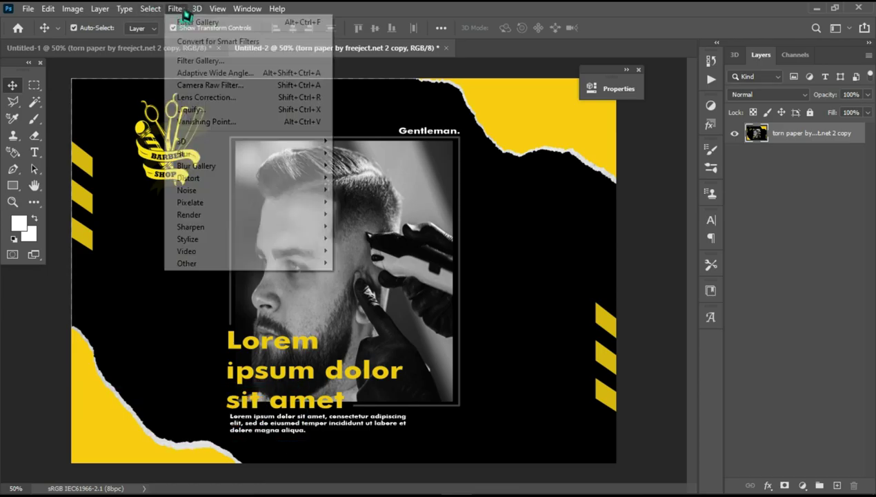
left_click(197, 61)
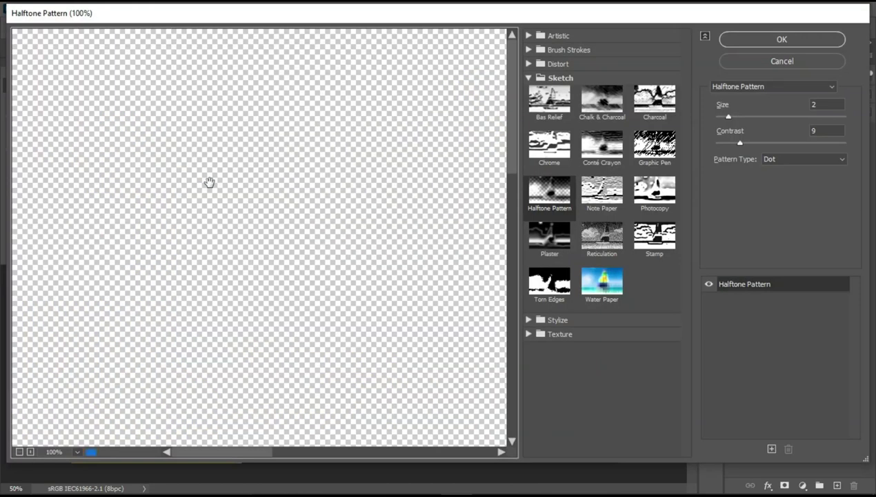
left_click(528, 36)
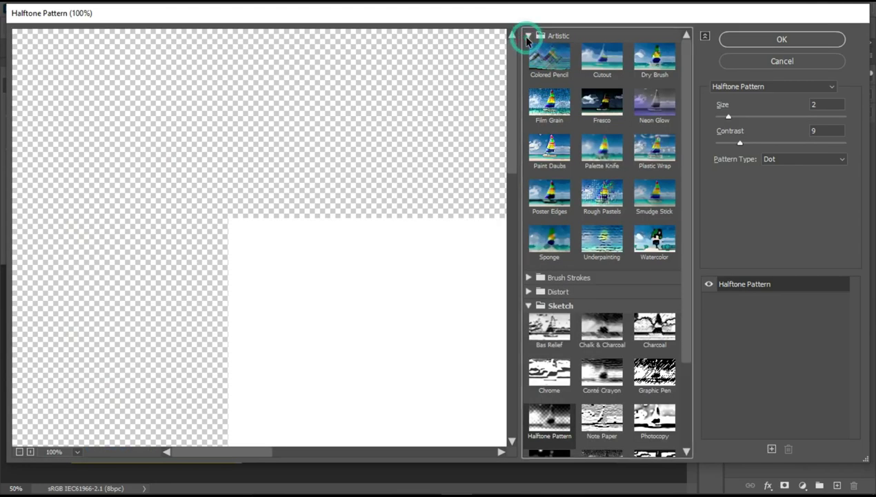
left_click(20, 452)
left_click(20, 452)
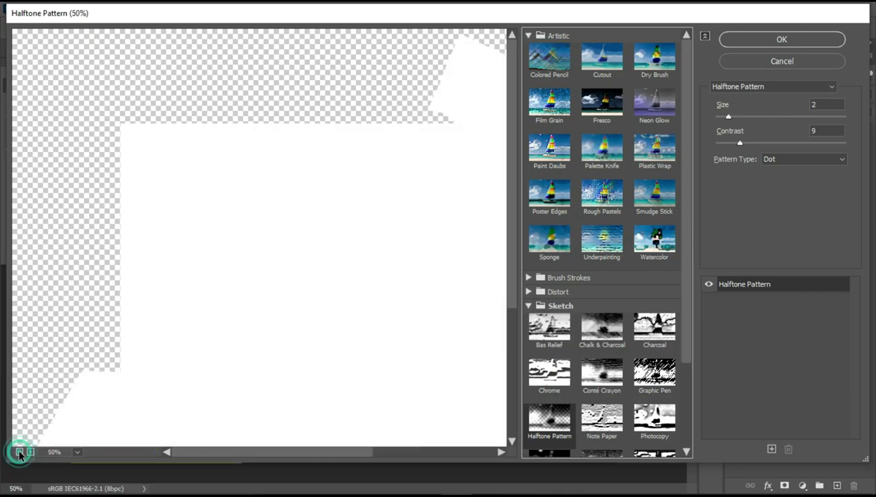
left_click(20, 452)
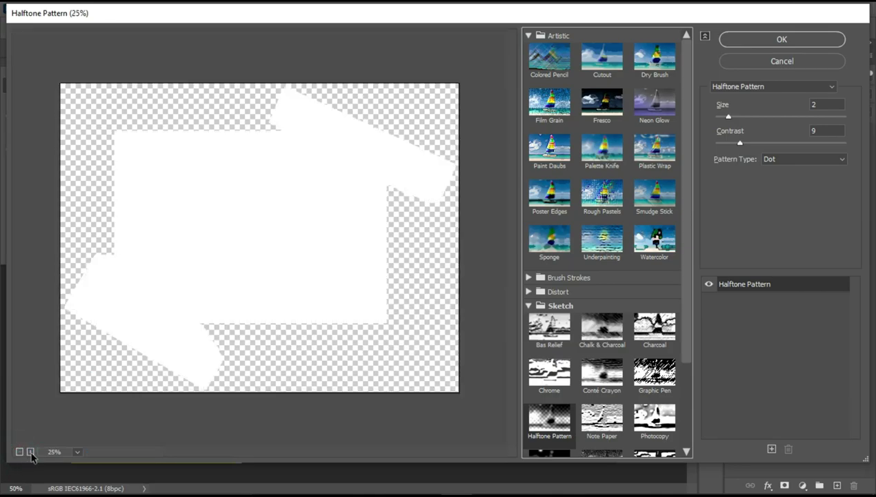
left_click(30, 452)
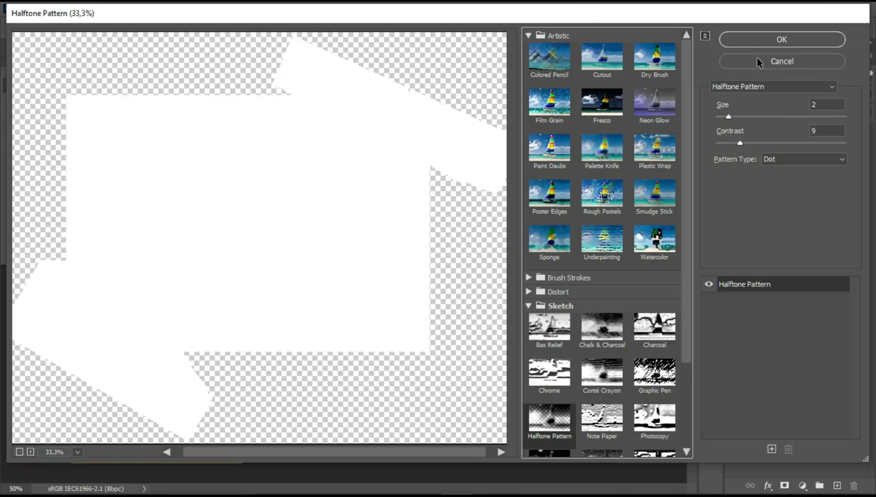
left_click(762, 64)
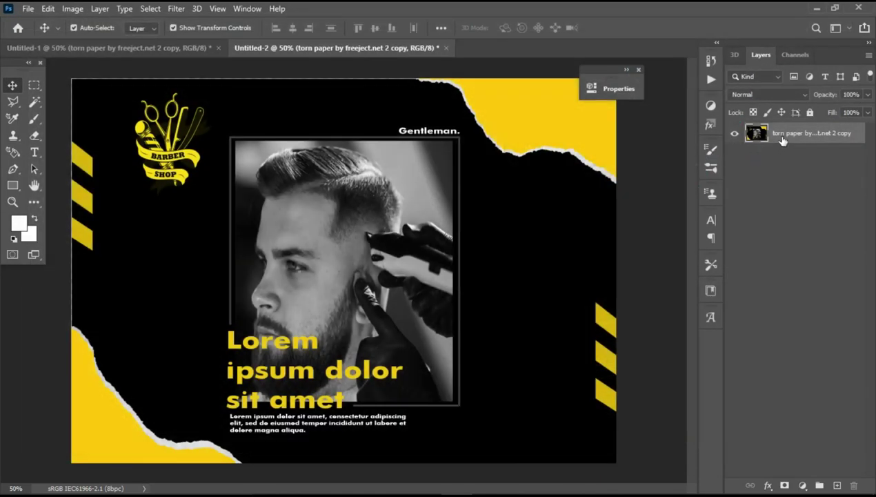
- Copy the whole canvas onto a new layer and delete the original merged layer
key("ctrl+a")
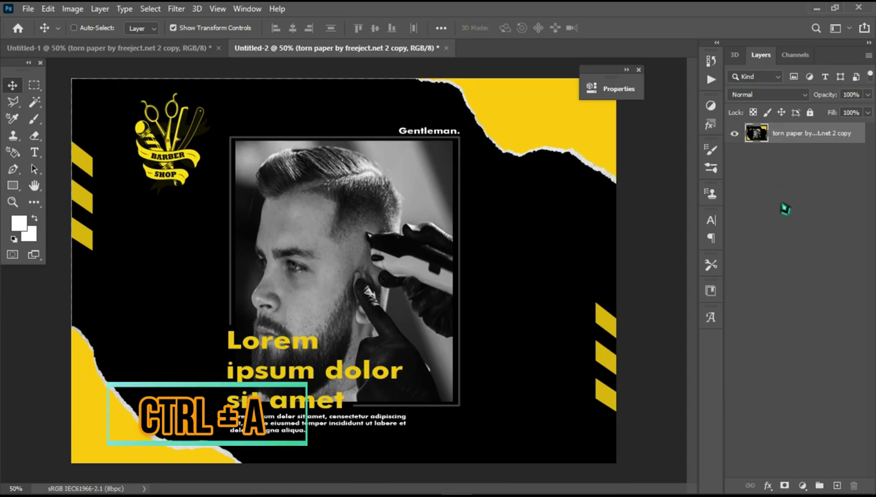
key("ctrl+j")
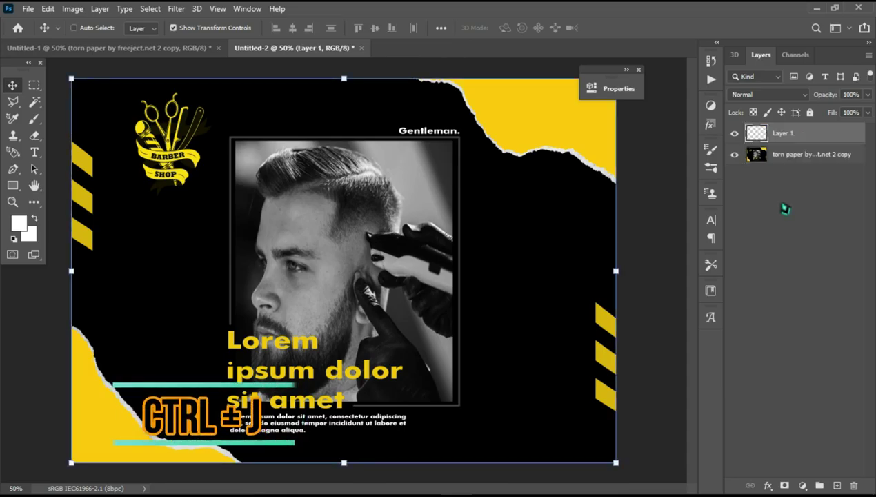
left_click(777, 153)
key("BackSpace")
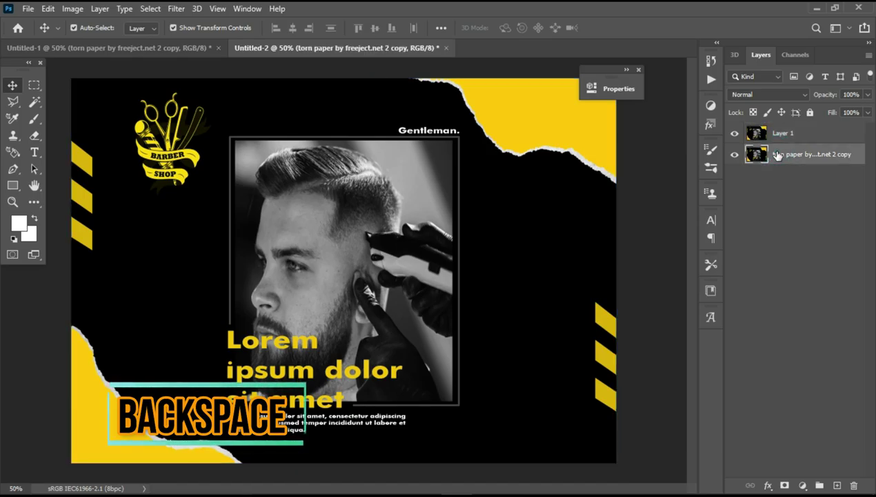
- Set the foreground colour to a dark shade and return to the Move tool
left_click(176, 9)
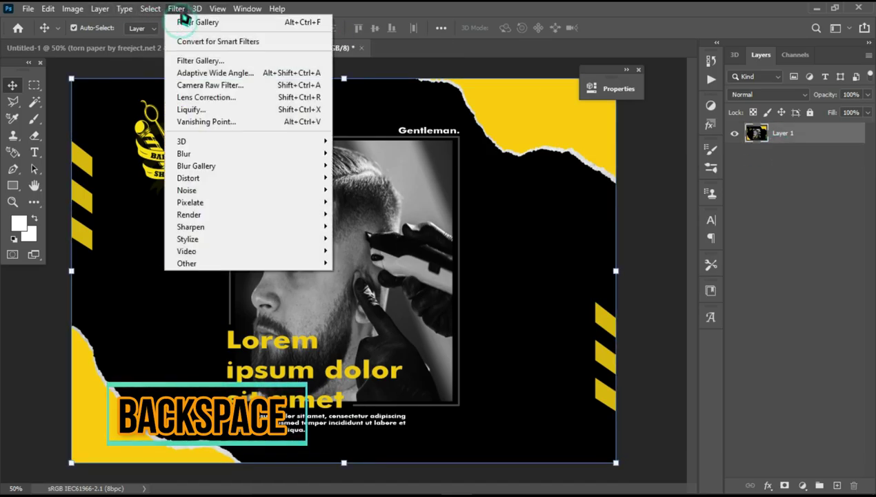
left_click(331, 25)
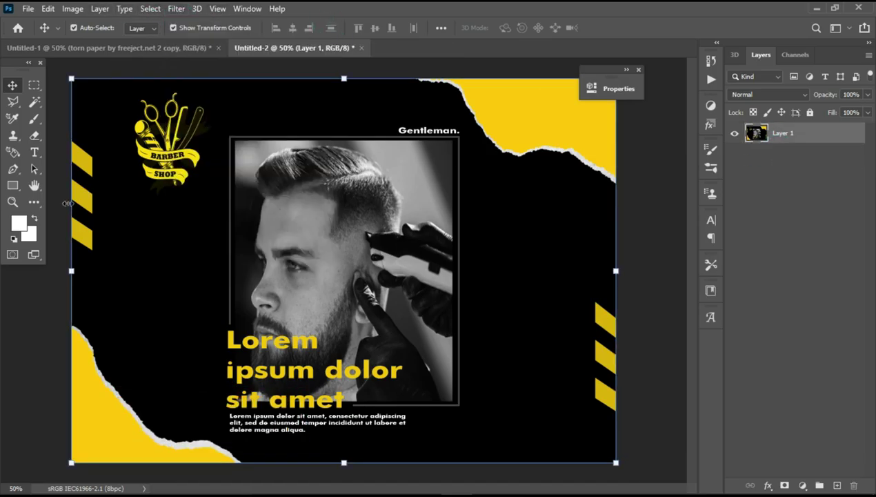
left_click(19, 222)
left_click(594, 261)
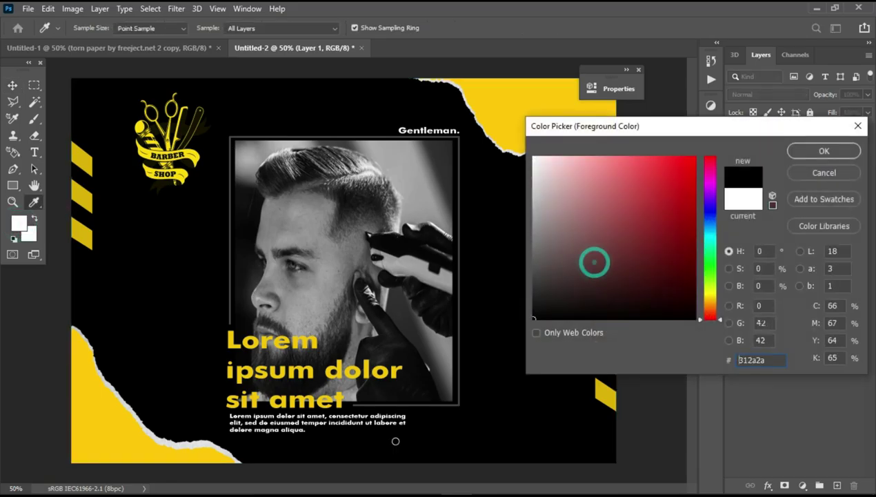
left_click(820, 151)
key("v")
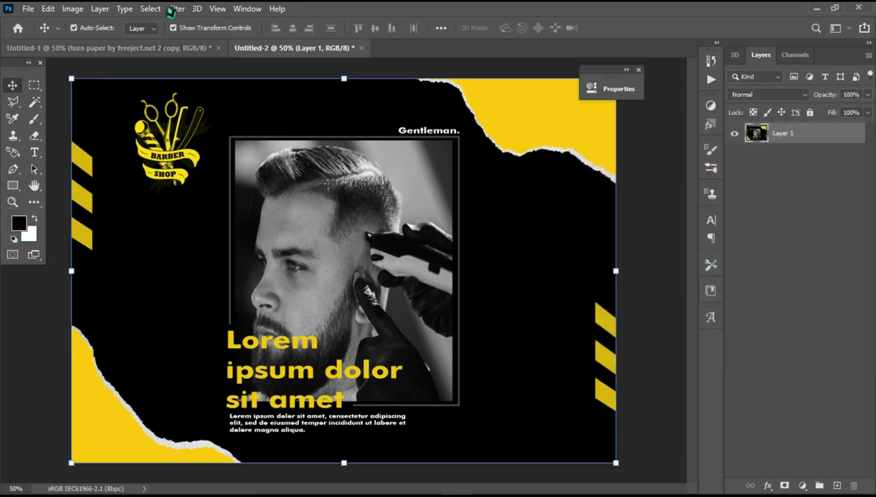
- Apply Film Grain with Grain 4, Highlight Area 0 and Intensity 0
left_click(180, 9)
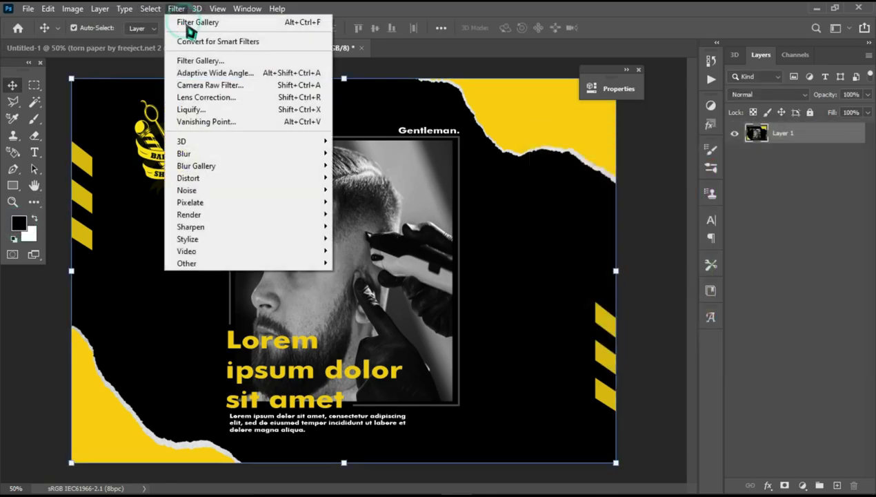
left_click(199, 65)
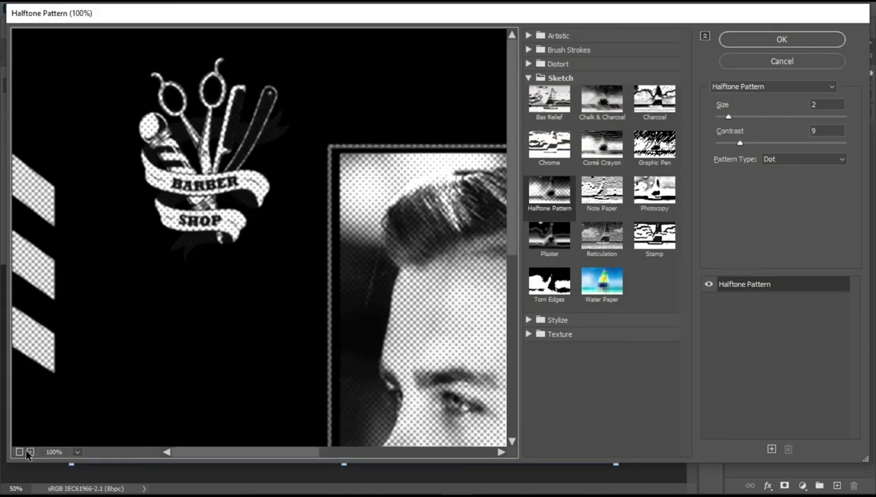
left_click(20, 453)
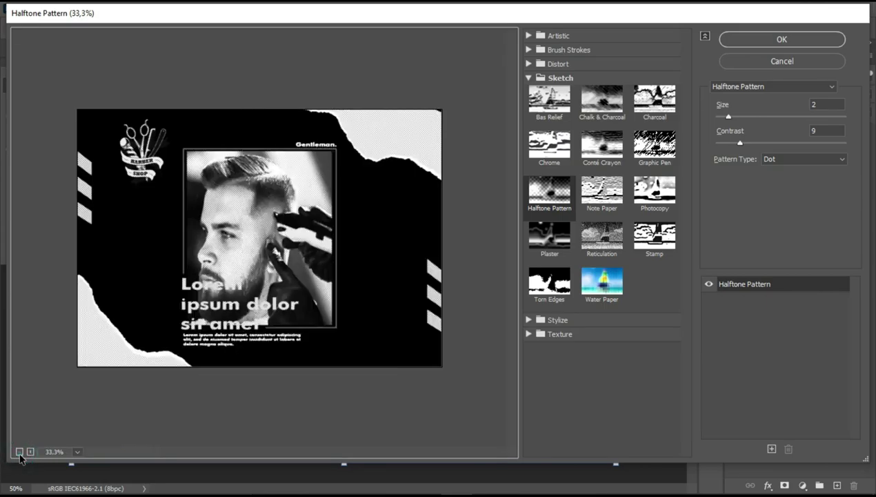
left_click(527, 36)
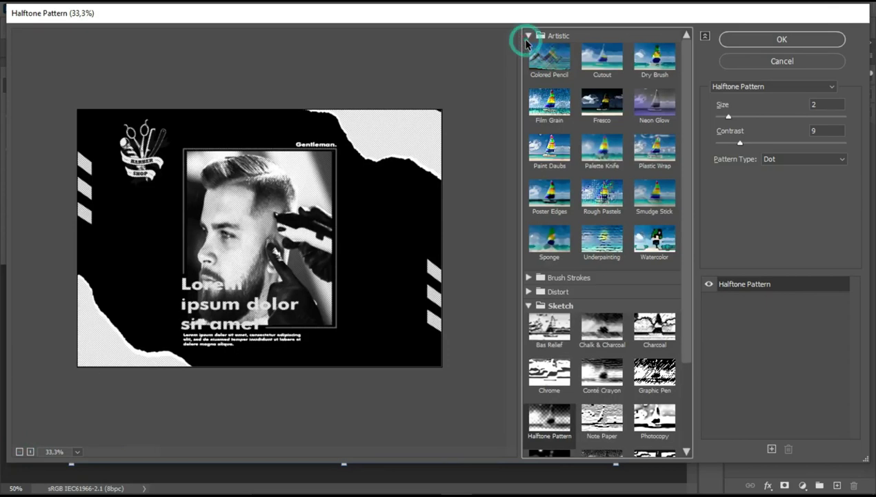
left_click(548, 112)
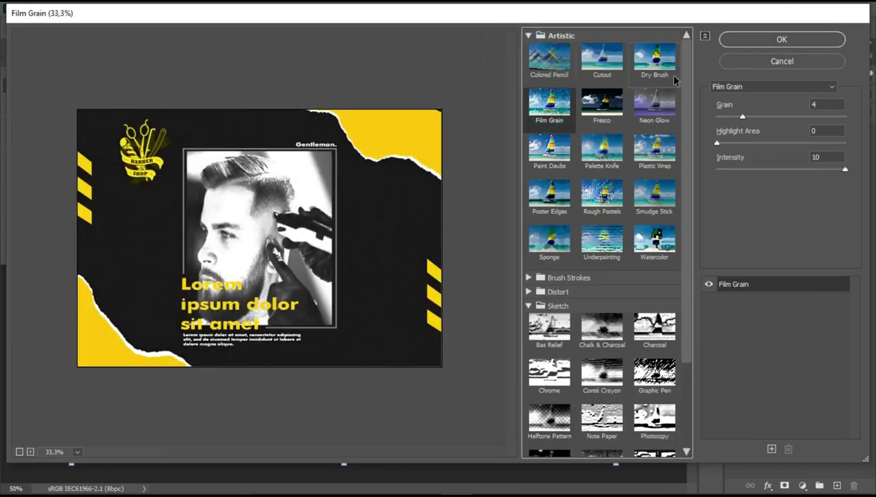
left_click(826, 157)
key("Down")
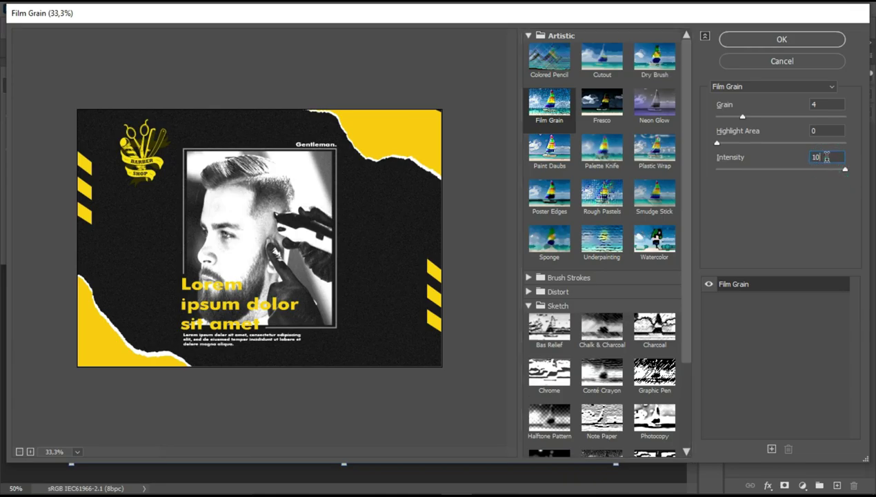
type("0")
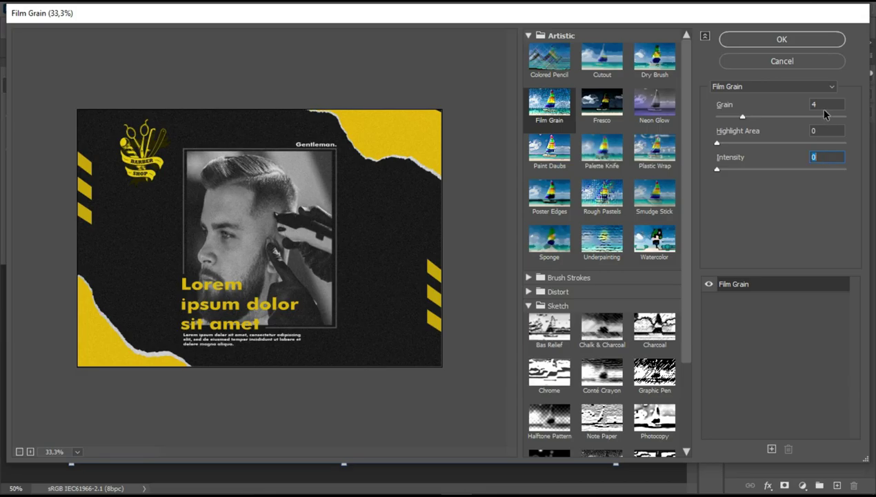
left_click(799, 41)
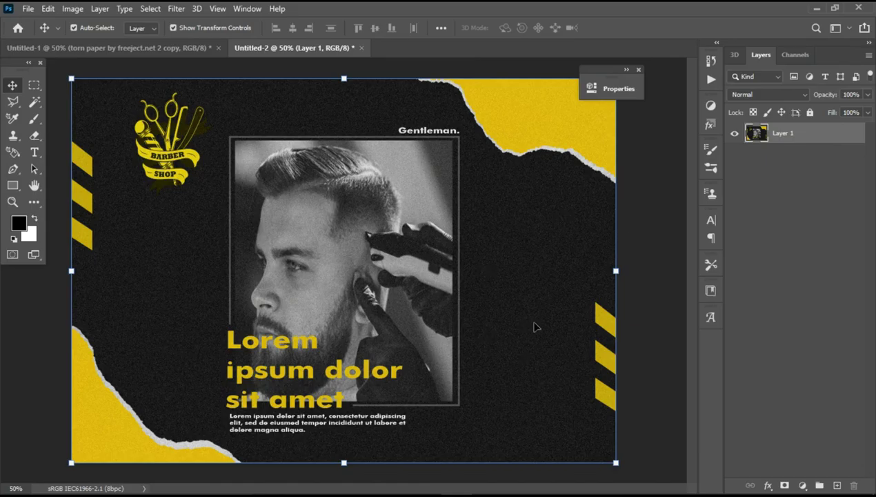
- Create Untitled-3 at 2200 × 1700 px with a 979797 grey background
key("ctrl+n")
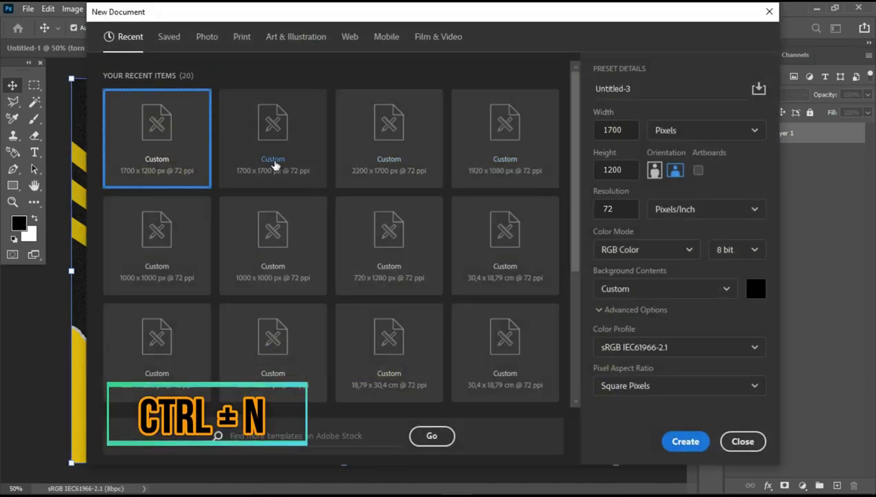
left_click(360, 143)
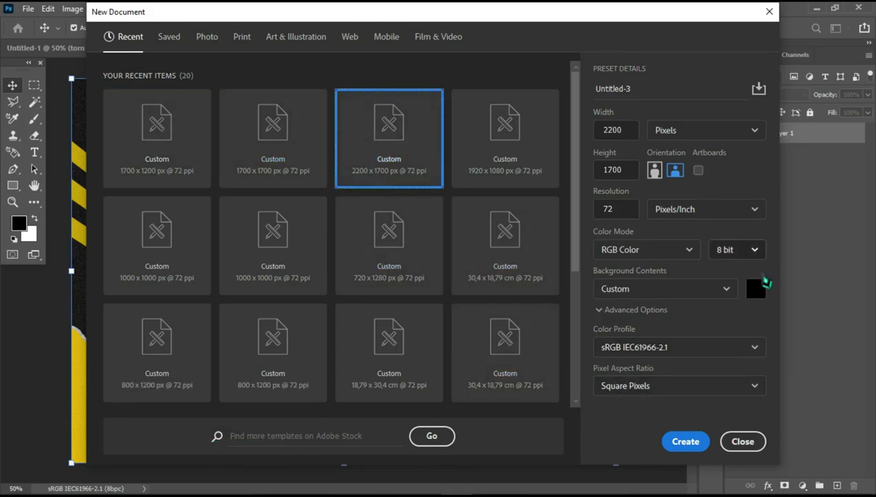
left_click(756, 288)
left_click_drag(543, 219, 512, 222)
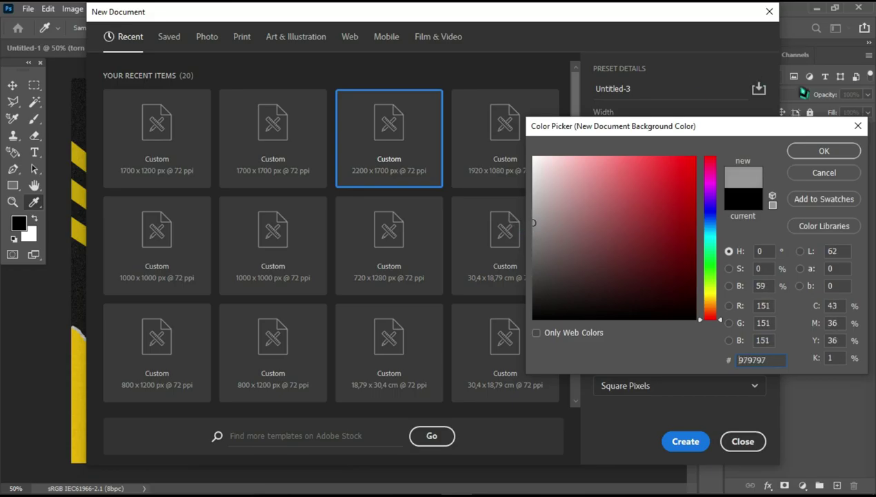
left_click(821, 152)
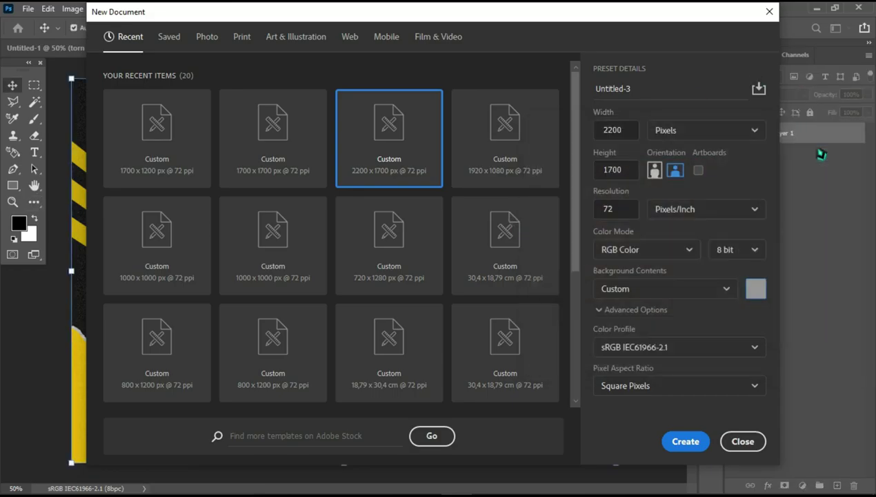
left_click(697, 443)
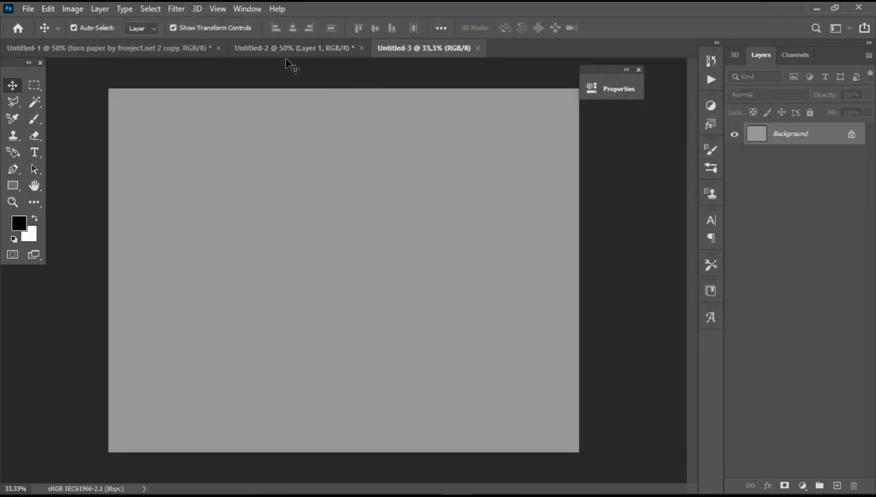
- Unlock the background and drag the poster layer from Untitled-2 into Untitled-3
left_click(852, 135)
left_click(284, 47)
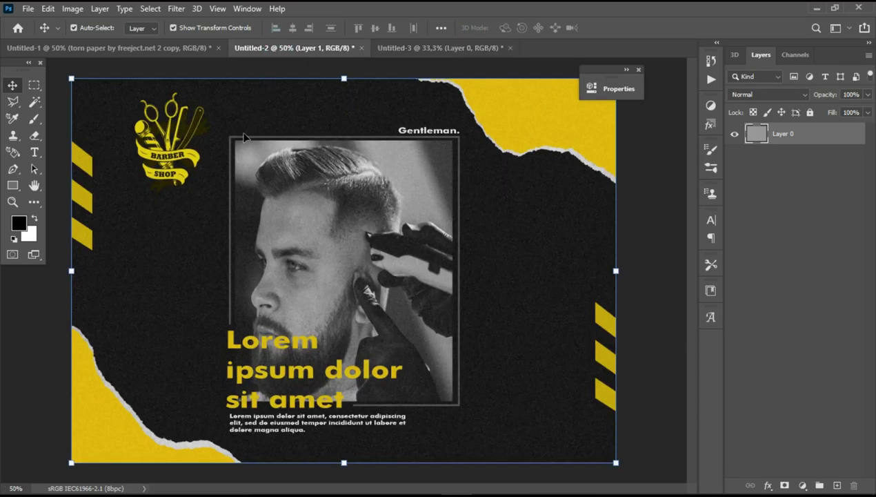
left_click_drag(245, 137, 363, 138)
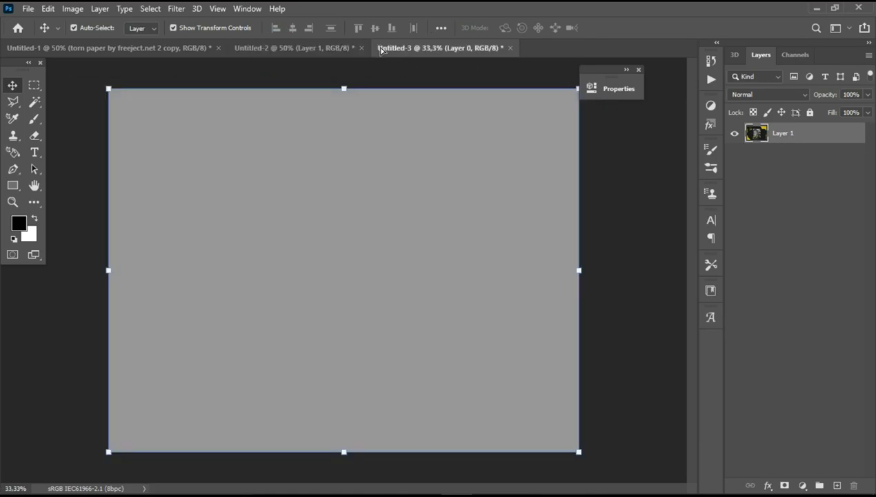
mouse_move(385, 65)
left_mouse_down()
mouse_move(320, 238)
mouse_move(379, 276)
mouse_move(379, 265)
left_mouse_up()
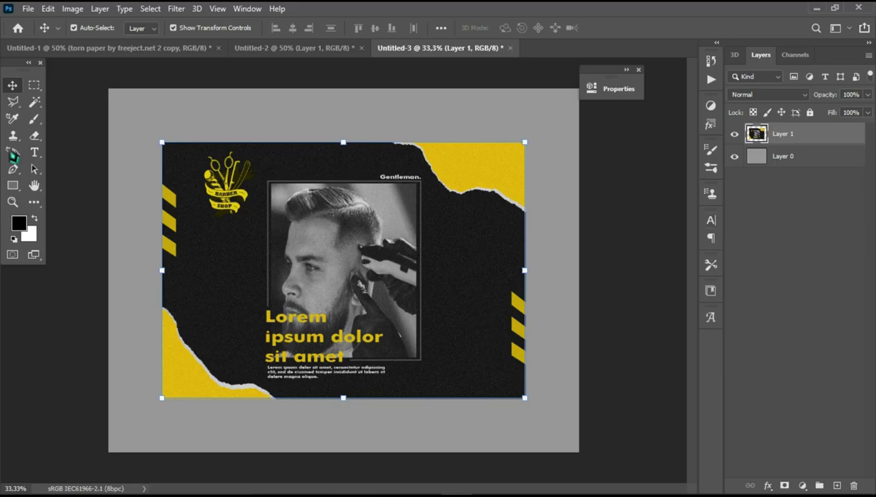
- Add a 373737 dark grey Solid Color fill layer beneath the poster
left_click(772, 158)
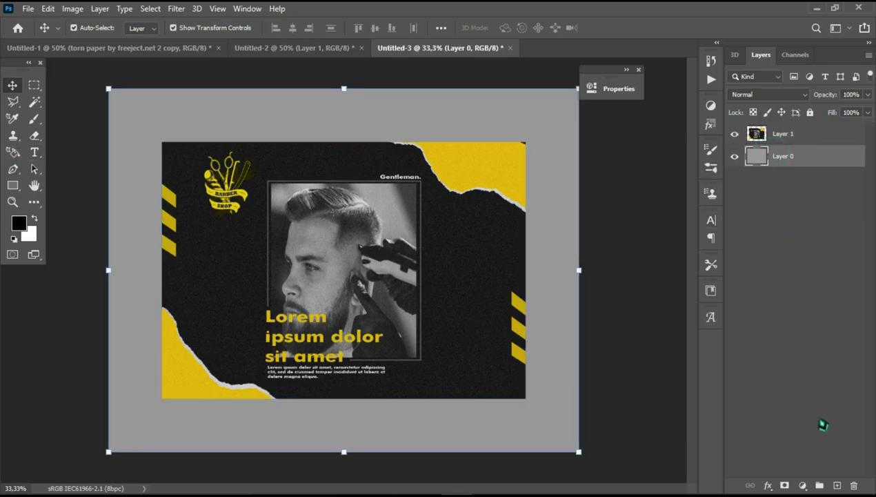
left_click(802, 485)
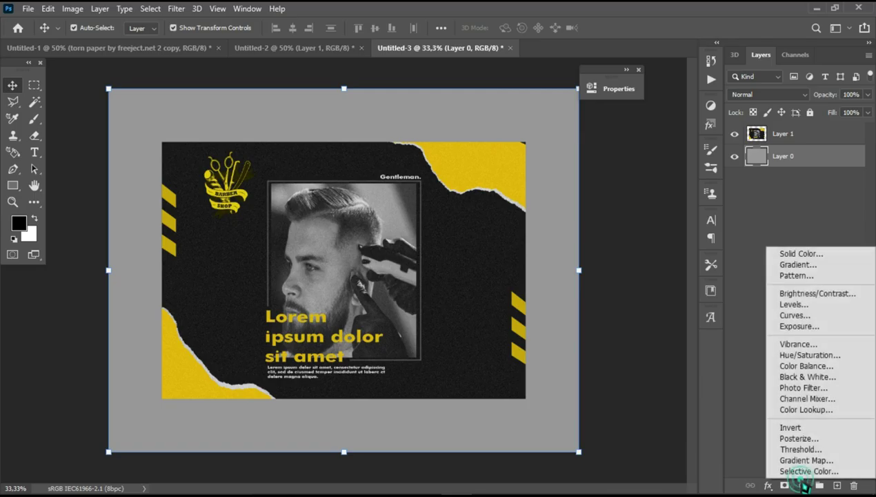
left_click(802, 255)
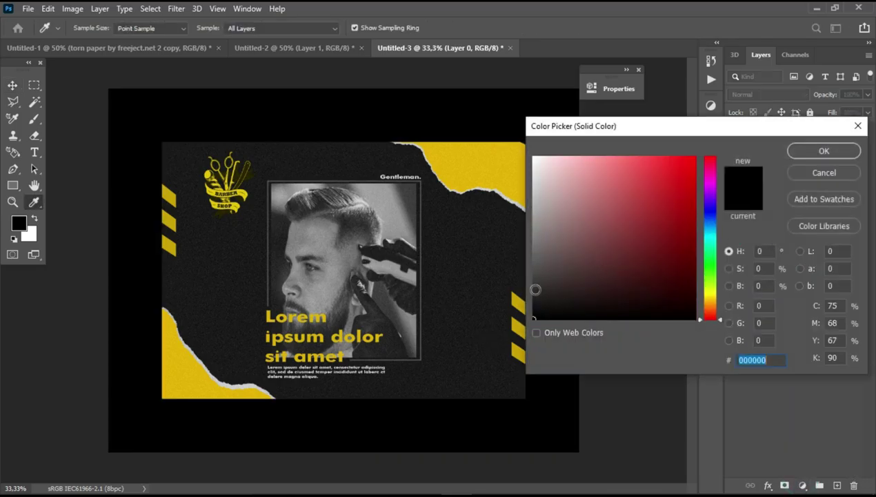
left_click(532, 287)
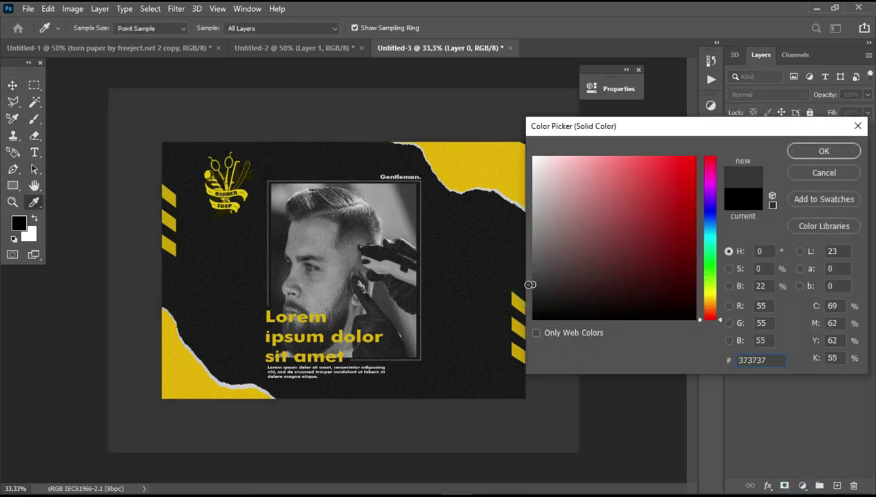
left_click(793, 150)
left_click(792, 137)
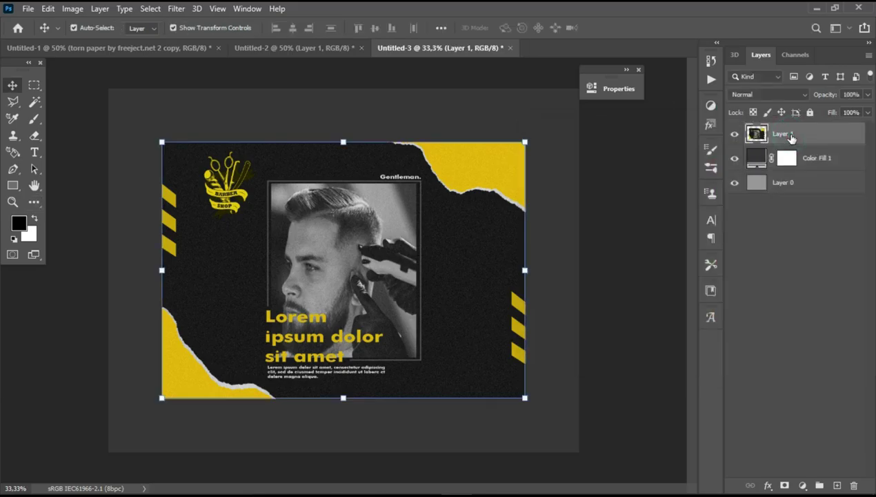
- Type 'SOCIAL MEDIA POST' in f4c300 yellow above the poster and commit it
left_click(35, 152)
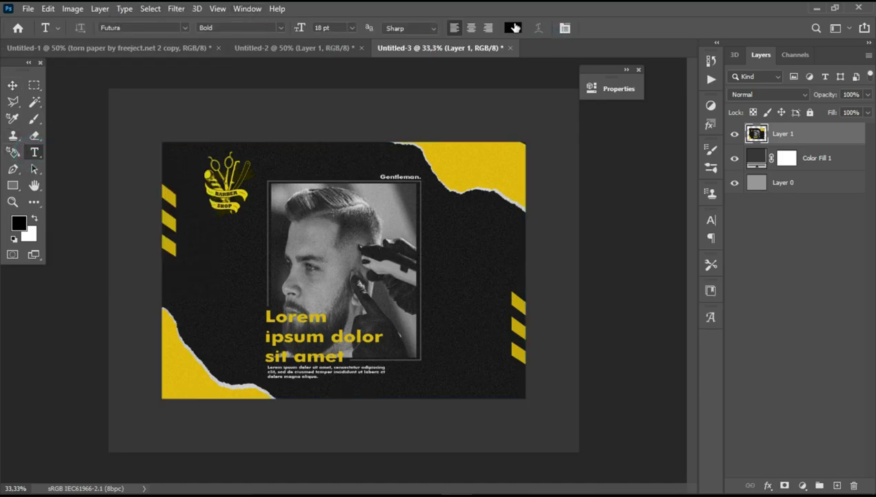
left_click(511, 28)
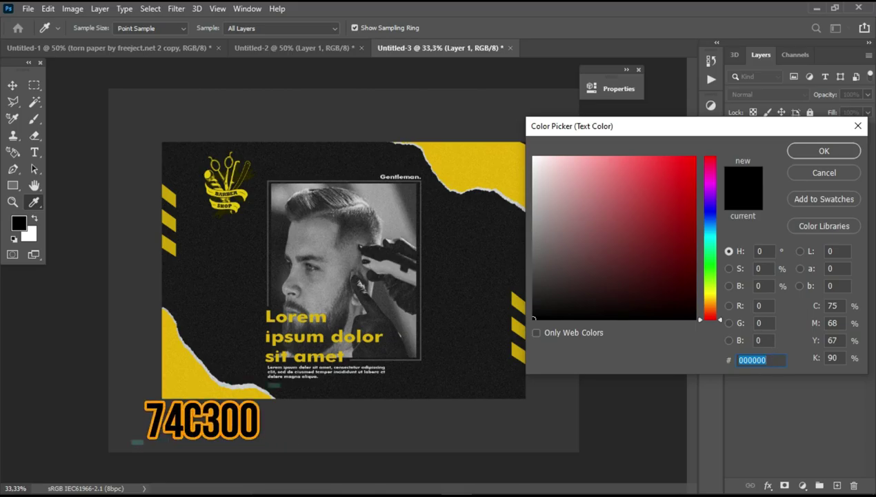
type("f4c300")
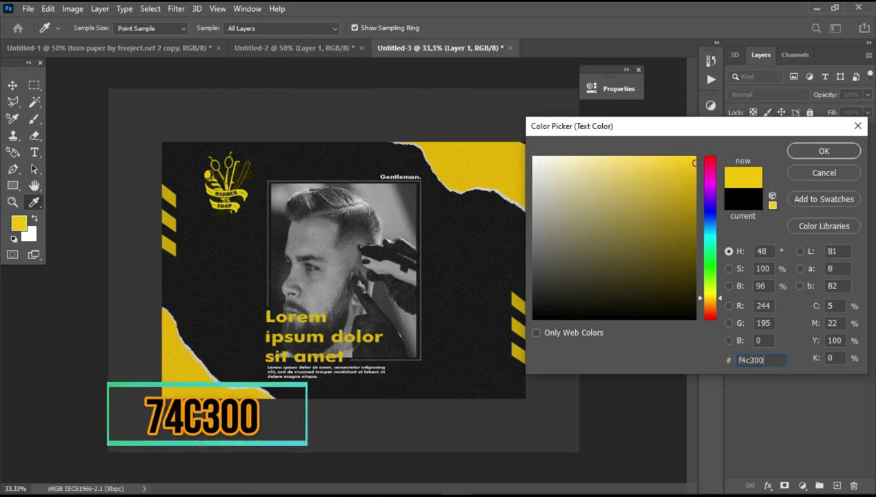
left_click(809, 153)
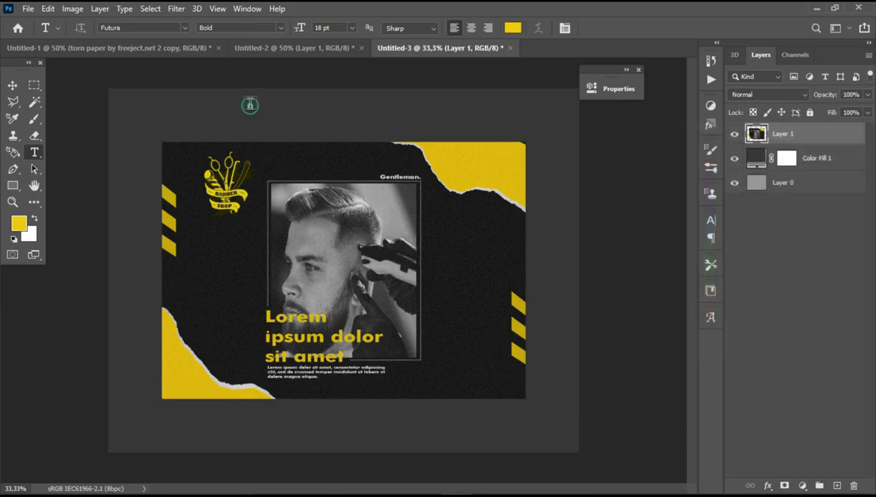
left_click(250, 104)
type("SOCIAL MEDIA POST")
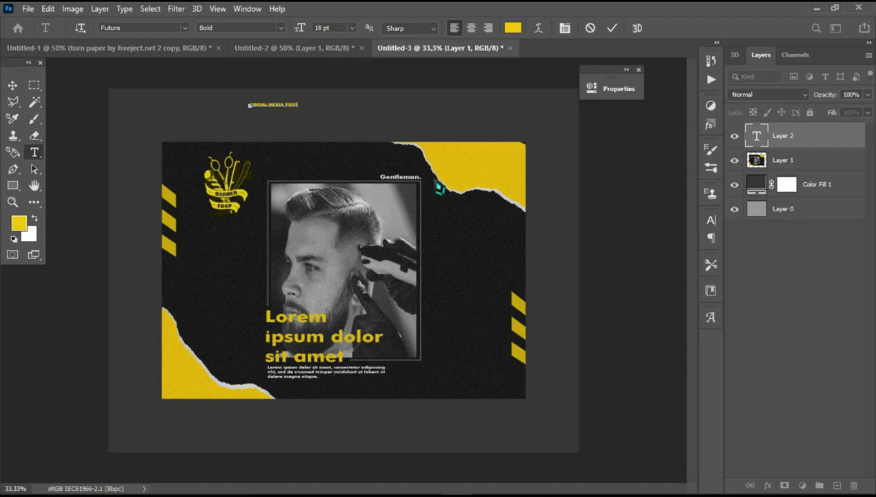
left_click(612, 29)
left_click(13, 85)
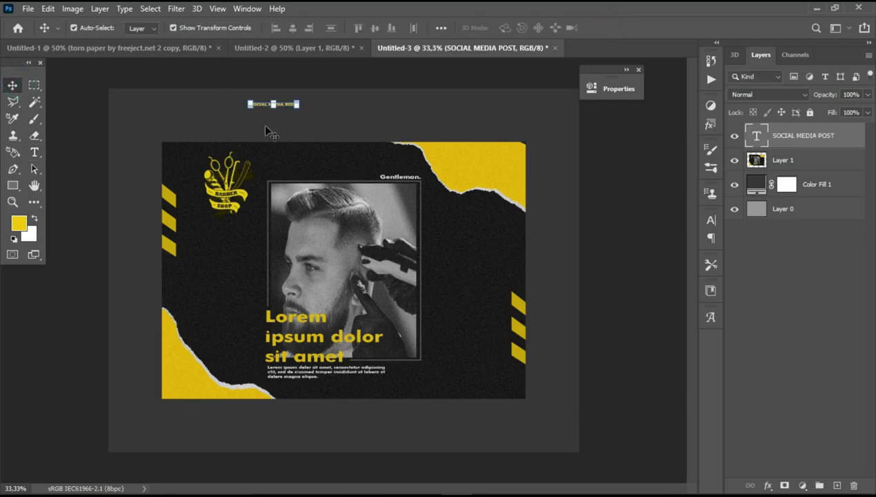
- Scale up the SOCIAL MEDIA POST heading, commit, and duplicate its text layer
left_click_drag(297, 106, 410, 133)
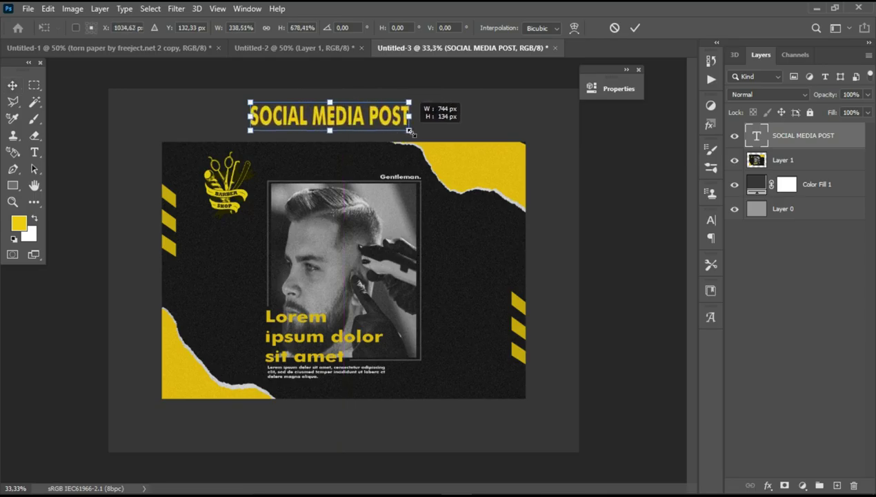
mouse_move(409, 131)
left_mouse_down()
mouse_move(421, 129)
mouse_move(391, 104)
mouse_move(402, 104)
left_mouse_up()
key("Return")
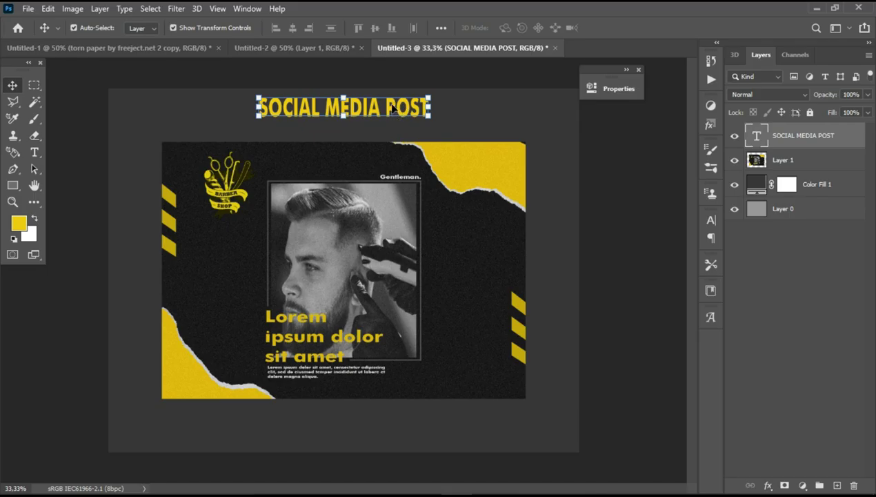
key("ctrl+j")
- Move the duplicated heading just below the title, select its text and make it white (#ffffff)
left_click(388, 112)
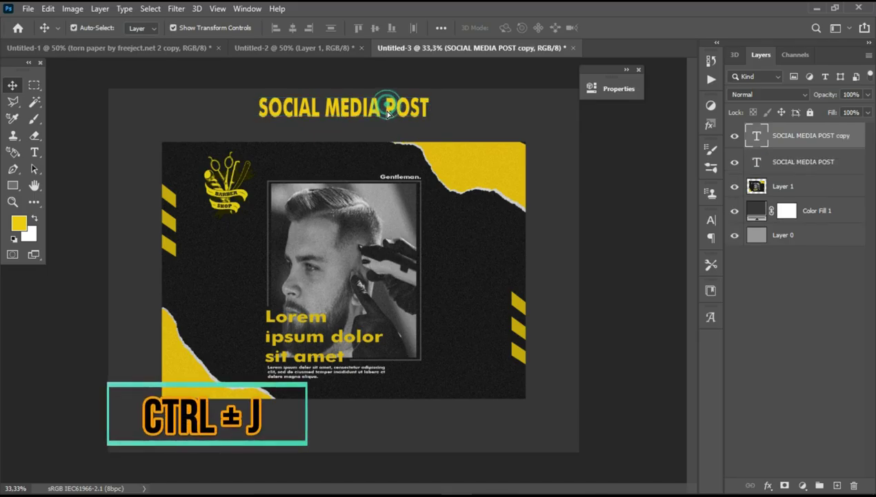
left_click_drag(388, 112, 388, 131)
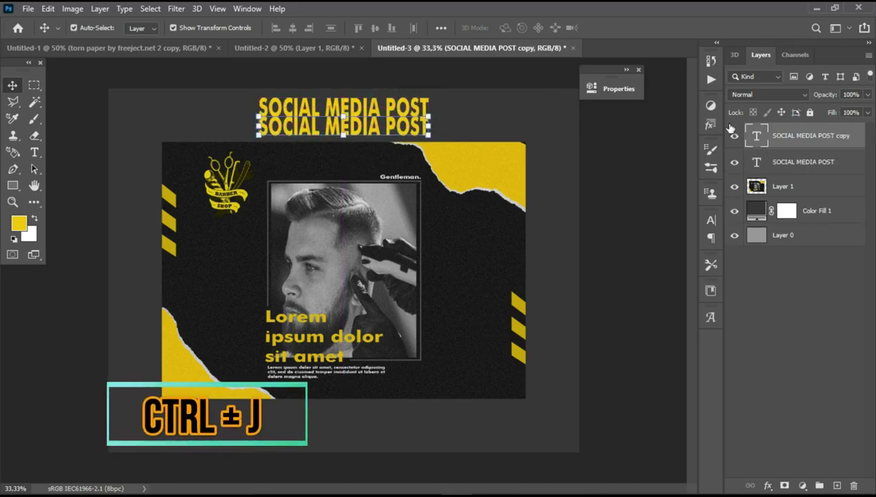
double_click(756, 140)
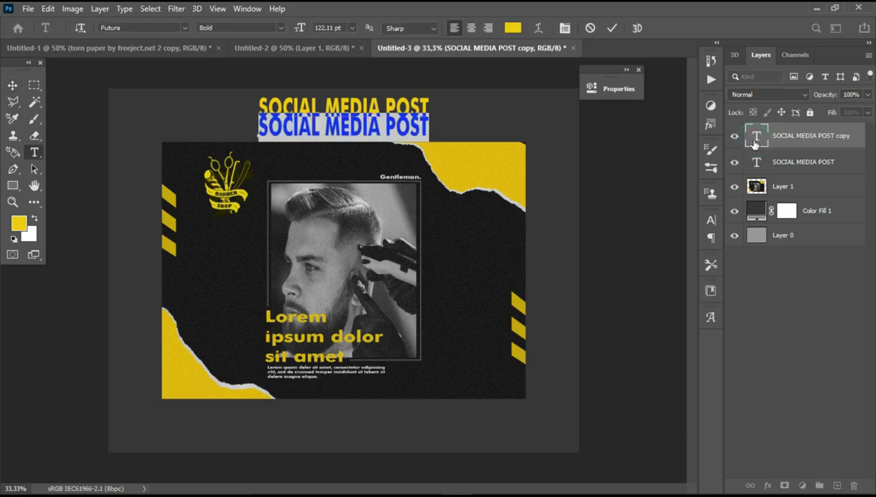
key("Caps_Lock")
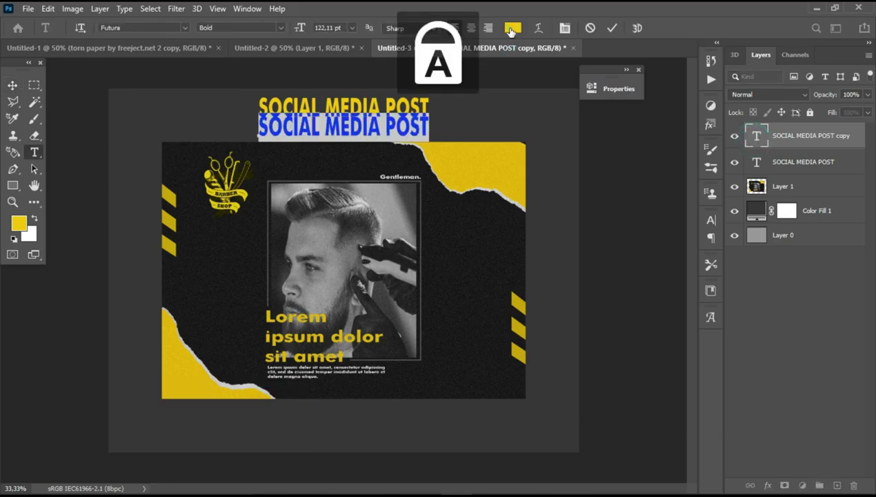
left_click(511, 28)
type("ffffff")
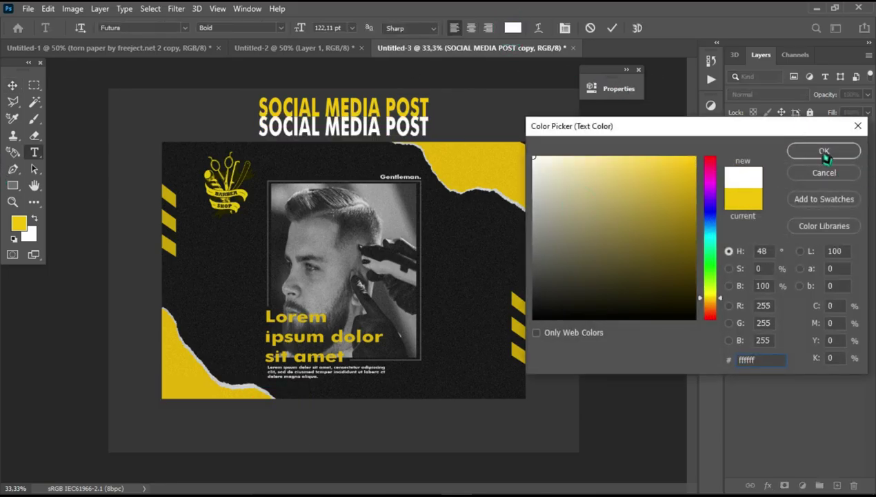
left_click(824, 151)
- Replace the duplicate's text with BARBER SHOP in capitals and commit it
type("BARBER")
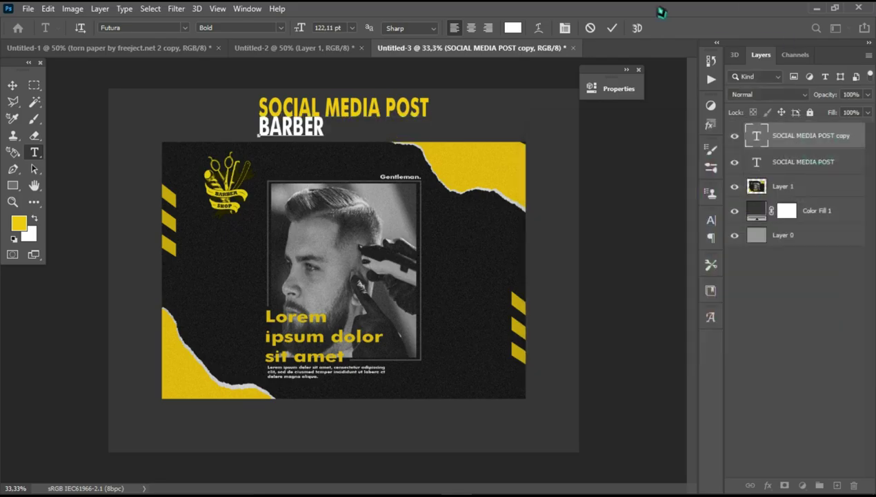
type(" SH")
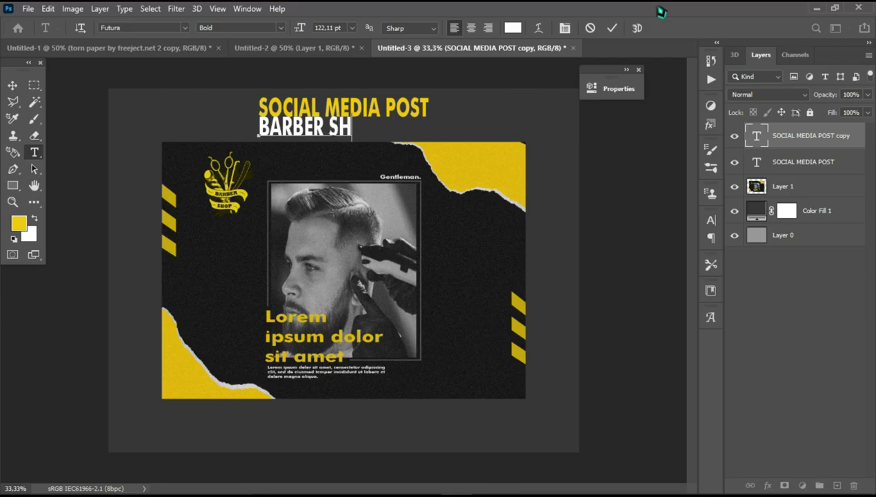
type("OP")
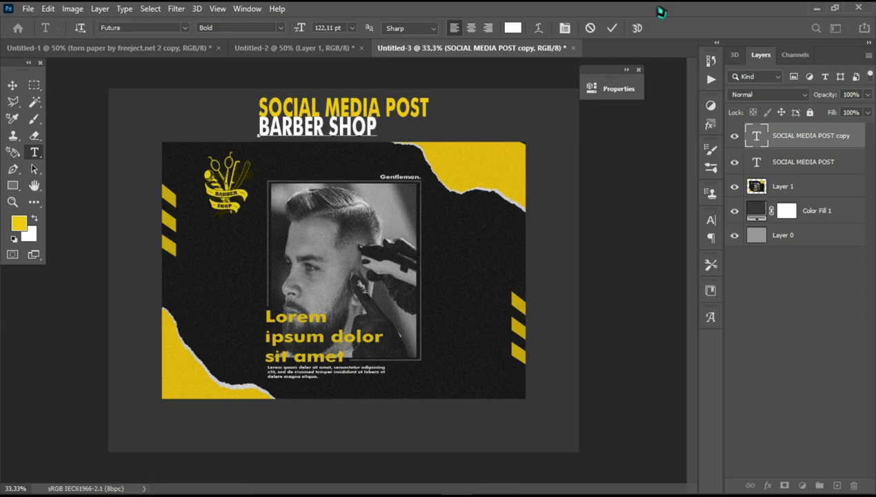
key("Caps_Lock")
left_click(612, 27)
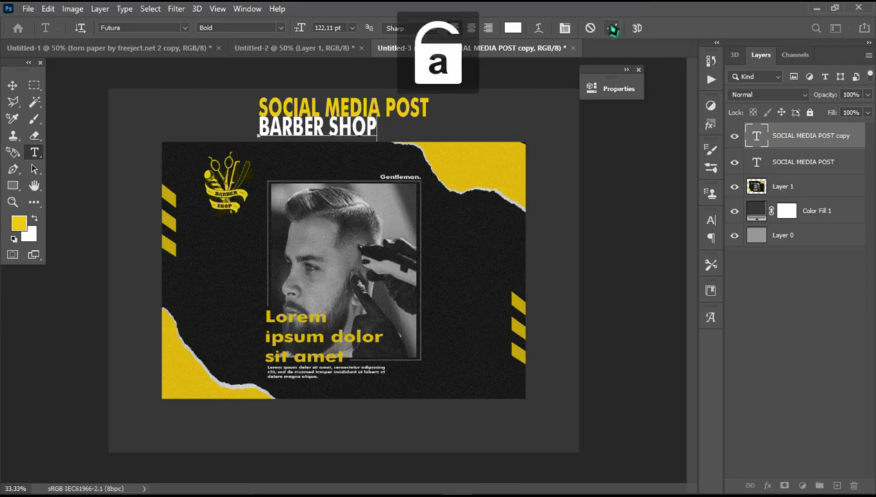
- Scale down the BARBER SHOP text and centre it beneath the title
key("v")
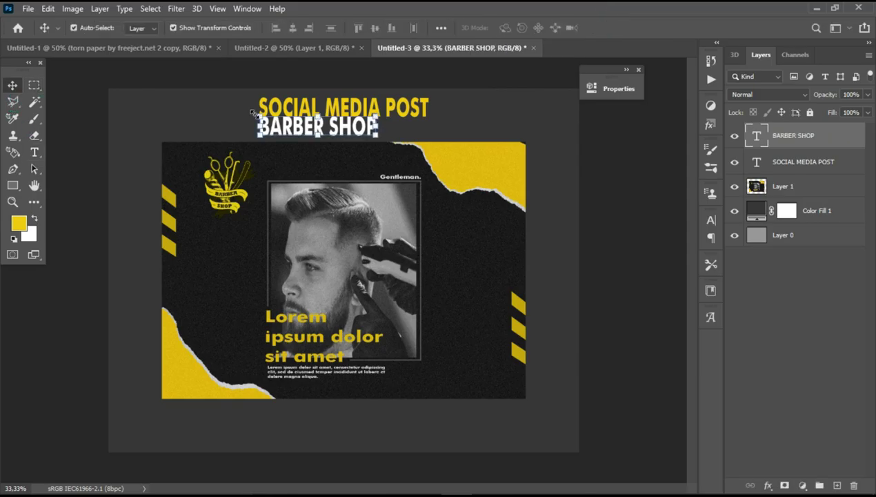
left_click_drag(260, 115, 291, 118)
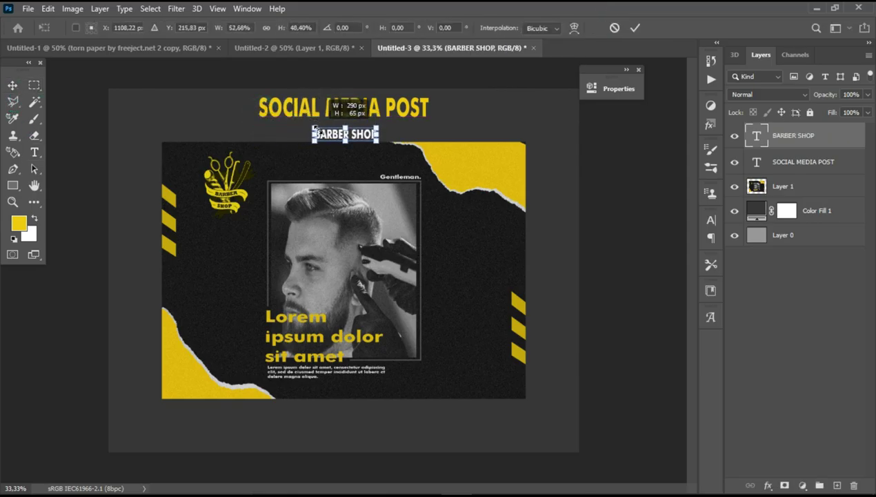
left_click_drag(306, 127, 358, 130)
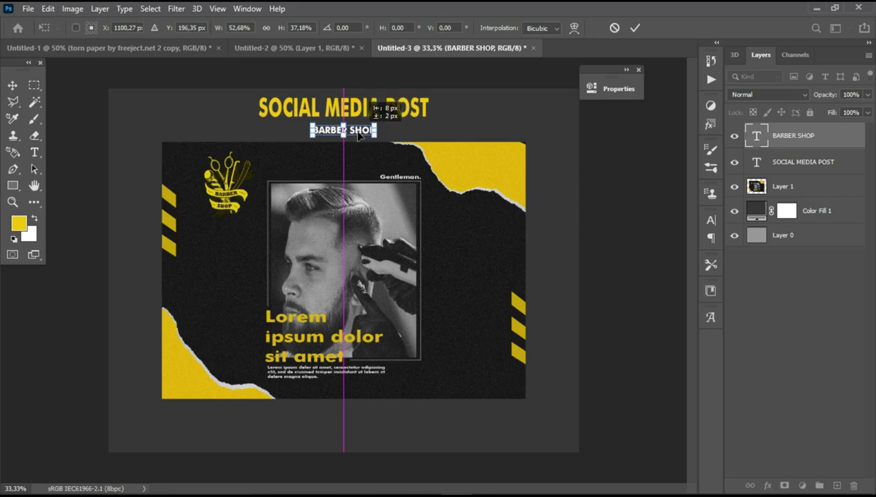
left_click_drag(359, 131, 358, 134)
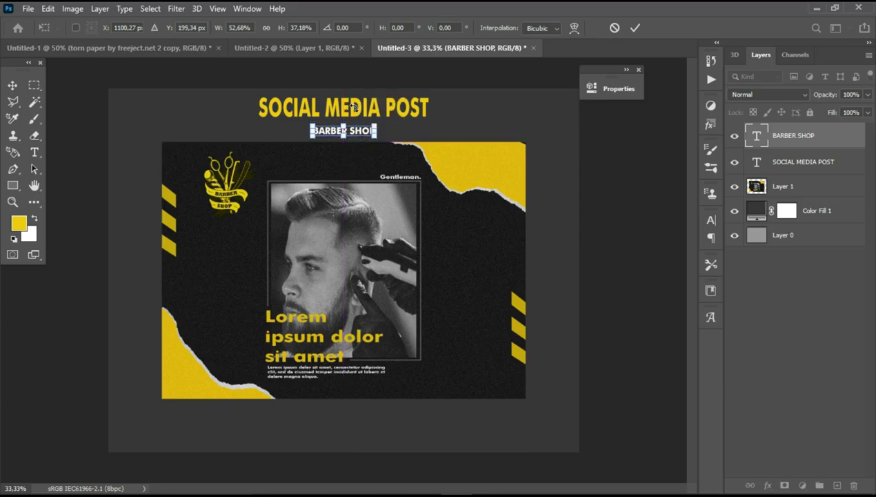
key("Return")
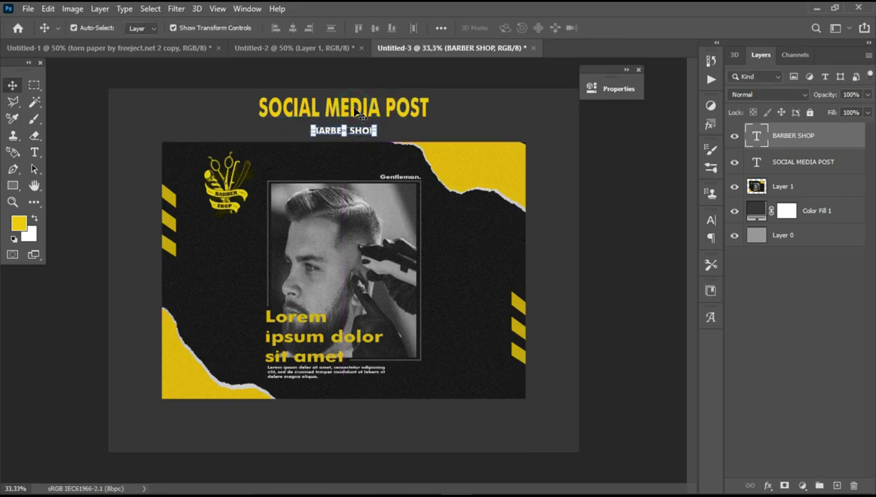
- Nudge SOCIAL MEDIA POST down slightly and squash it to about 75% height
left_click_drag(396, 104, 392, 105)
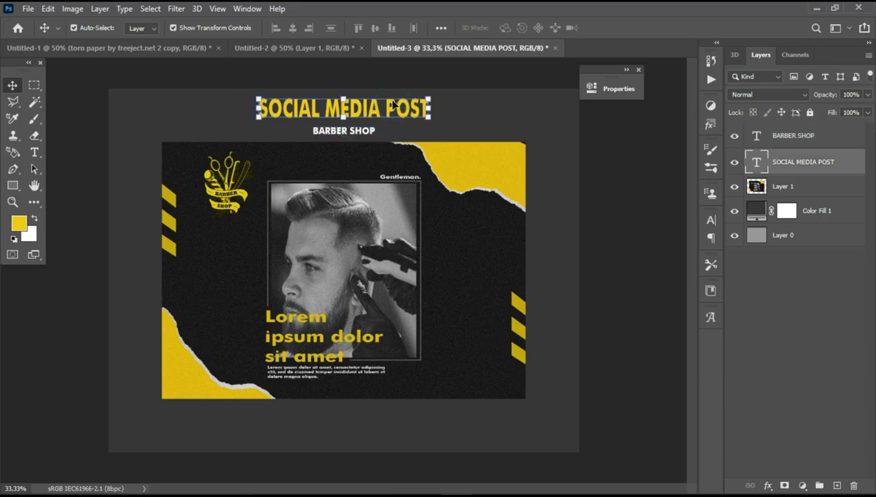
key("Down")
key("Down")
key("Down")
key("Down")
key("Down")
key("Down")
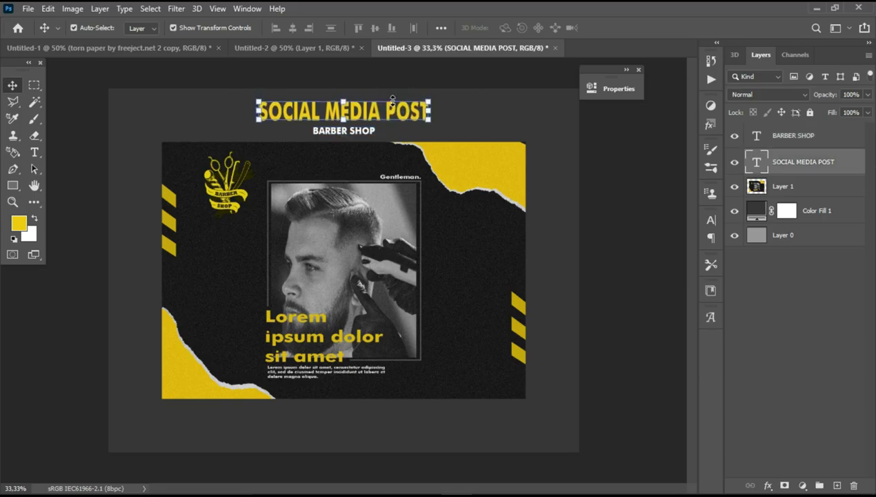
key("Down")
key("Down")
key("Down")
key("Down")
key("Down")
key("Down")
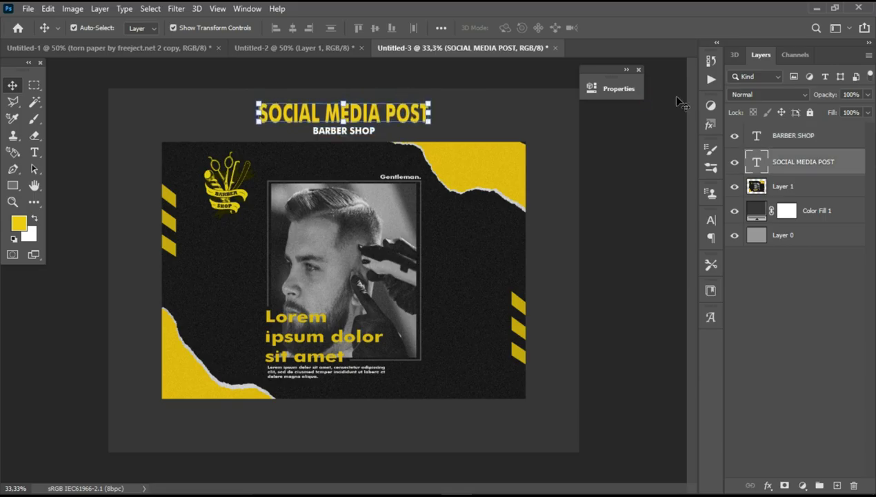
left_click(800, 293)
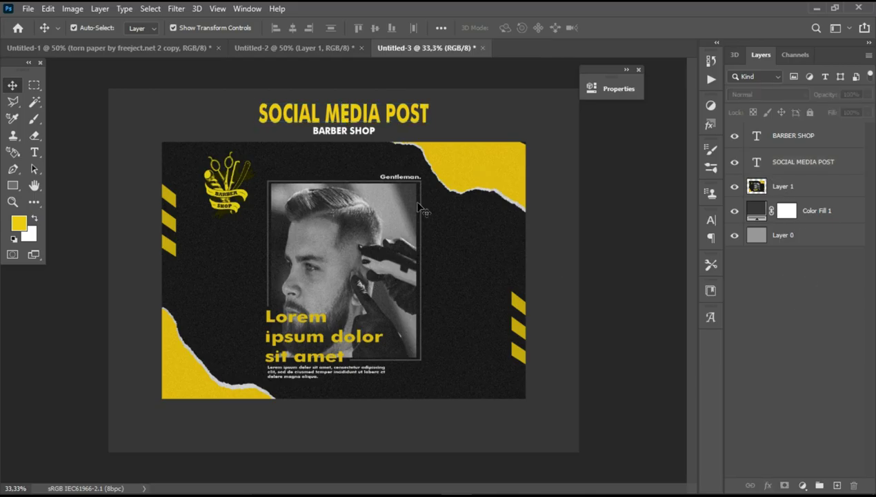
left_click(404, 121)
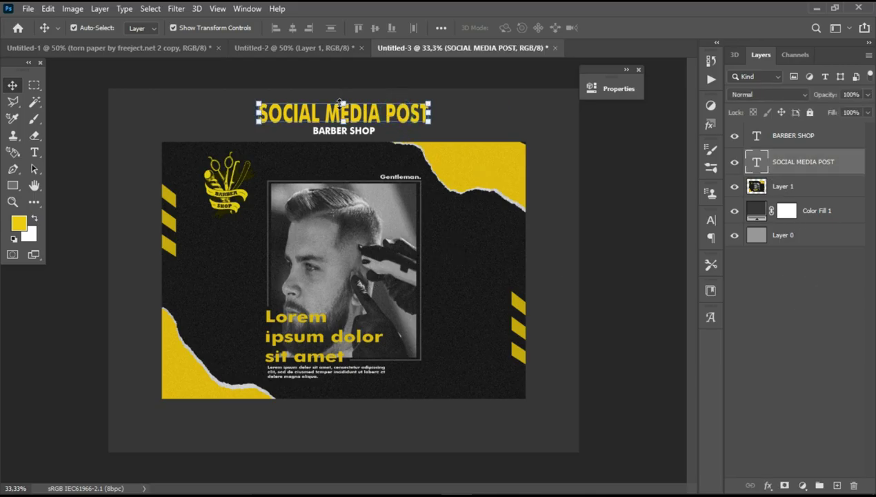
left_click_drag(339, 102, 343, 110)
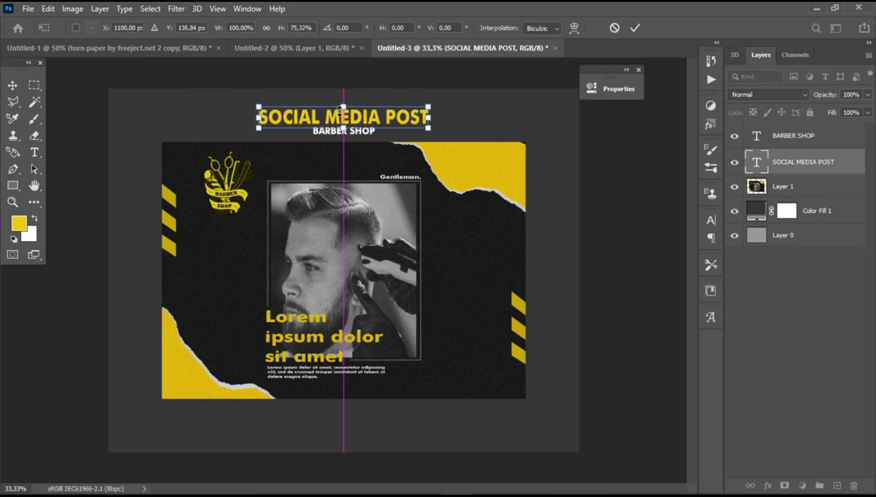
key("Return")
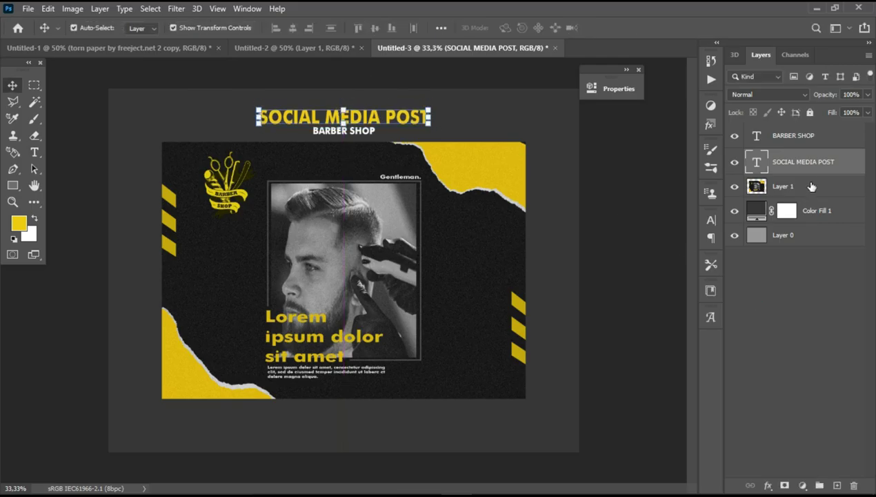
left_click(808, 184)
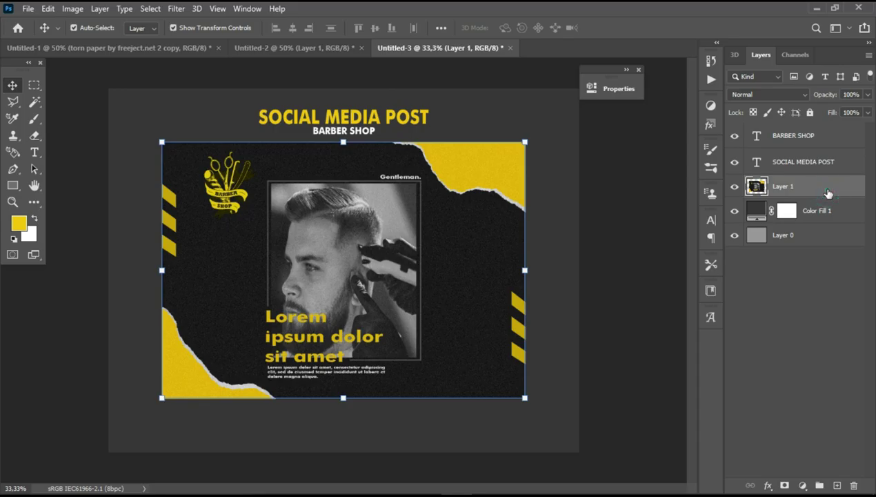
- Give Layer 1 a black drop shadow at 132° angle, 19 px distance, with increased size
double_click(828, 193)
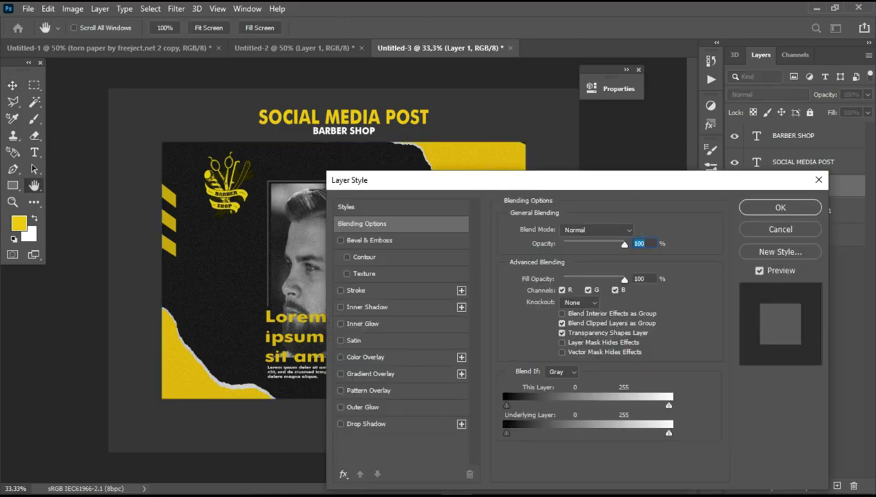
left_click(340, 424)
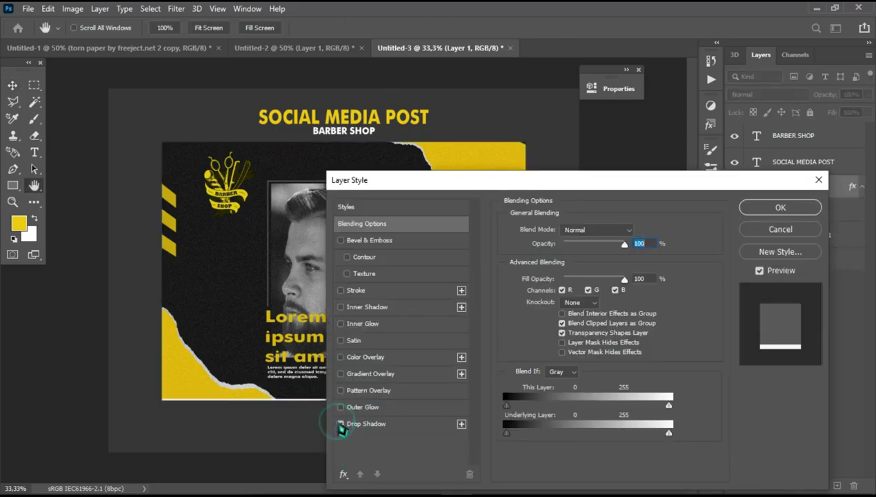
left_click(366, 423)
left_click(636, 231)
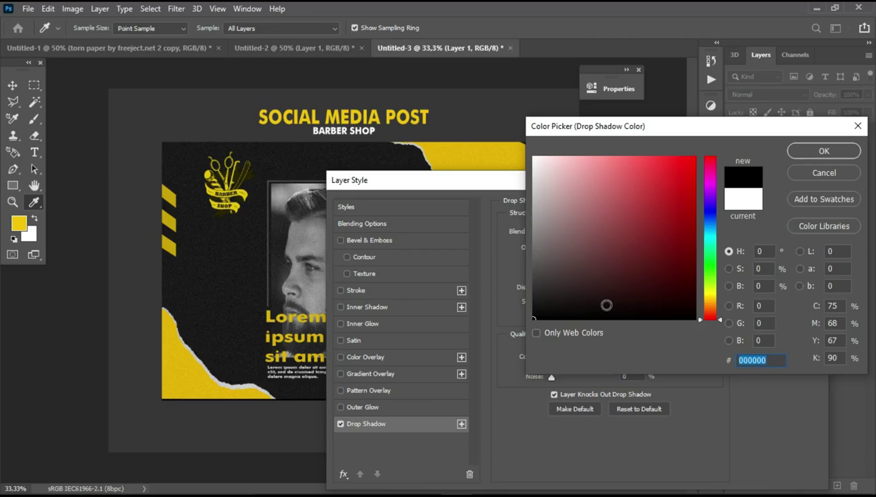
left_click(822, 147)
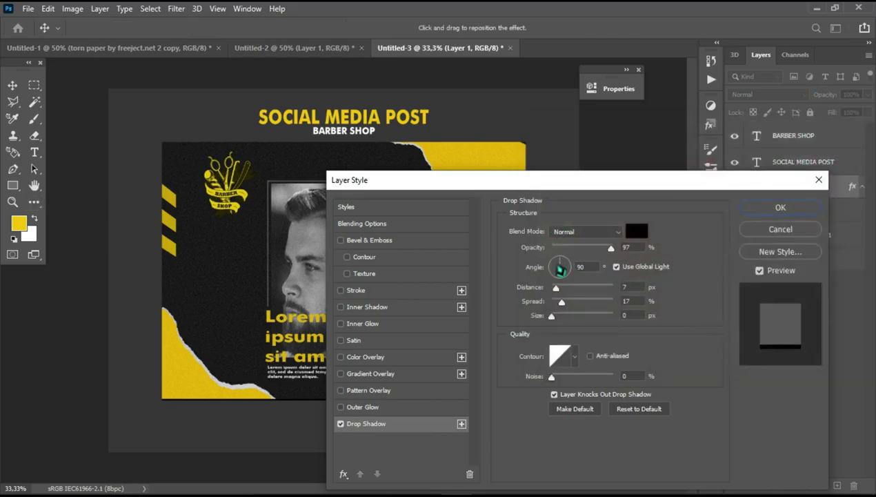
left_click_drag(562, 265, 559, 269)
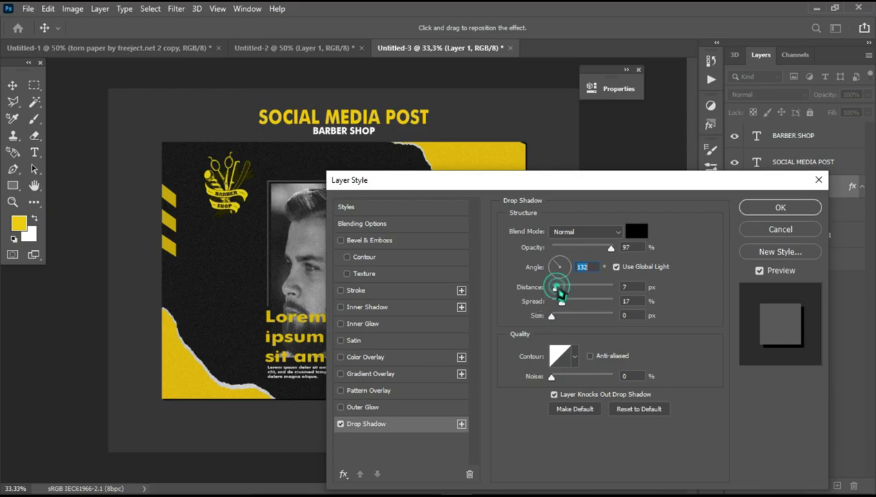
left_click_drag(556, 289, 562, 289)
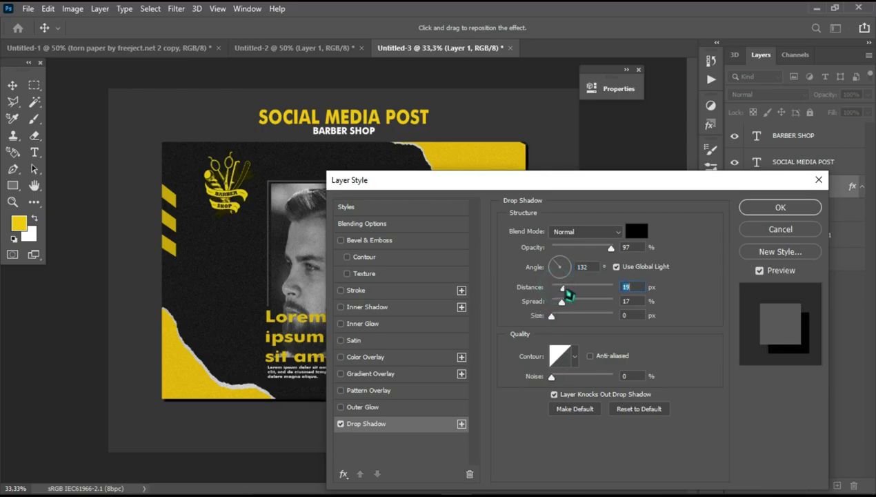
left_click_drag(552, 316, 562, 318)
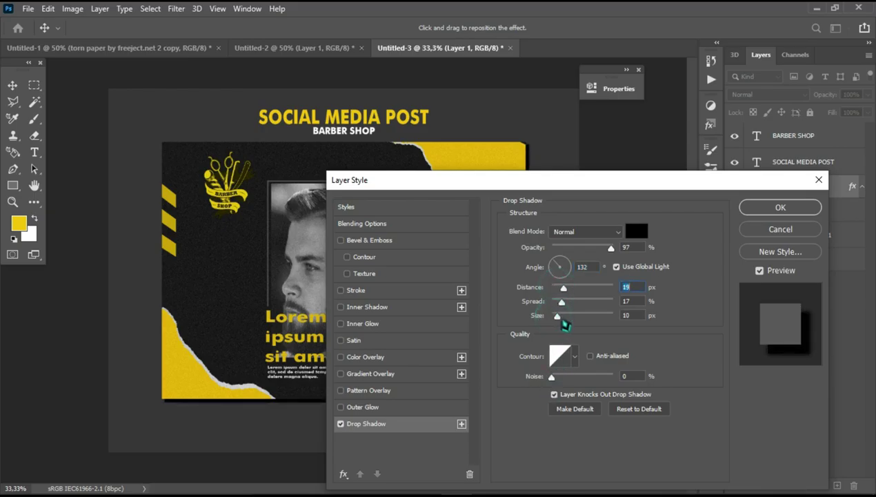
left_click(778, 208)
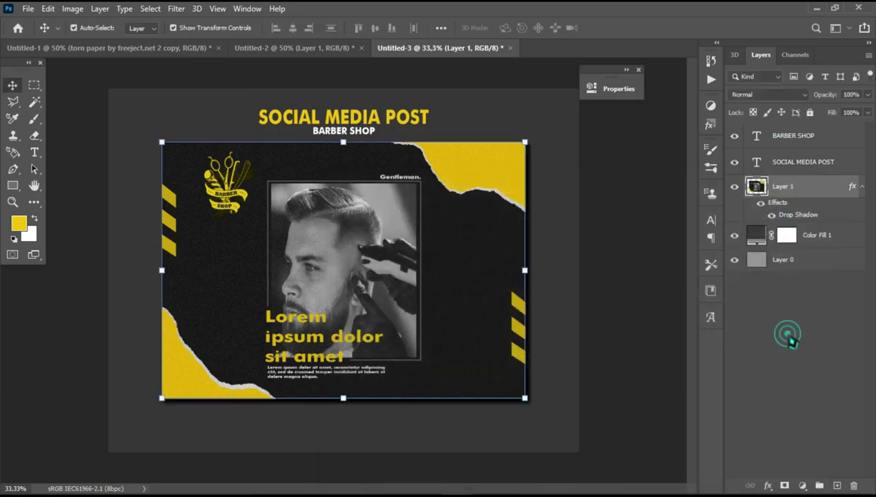
- Deselect the poster layer and bring up the screen recorder controls from the system tray
left_click(783, 332)
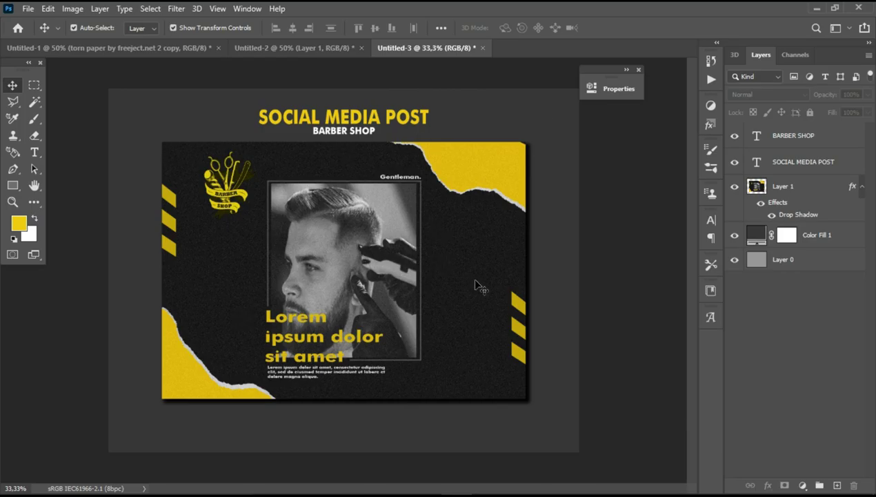
key("super")
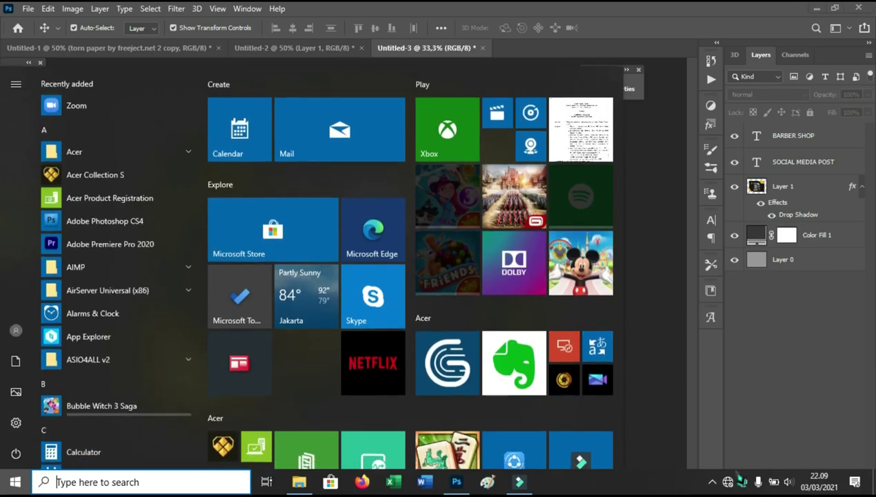
left_click(712, 481)
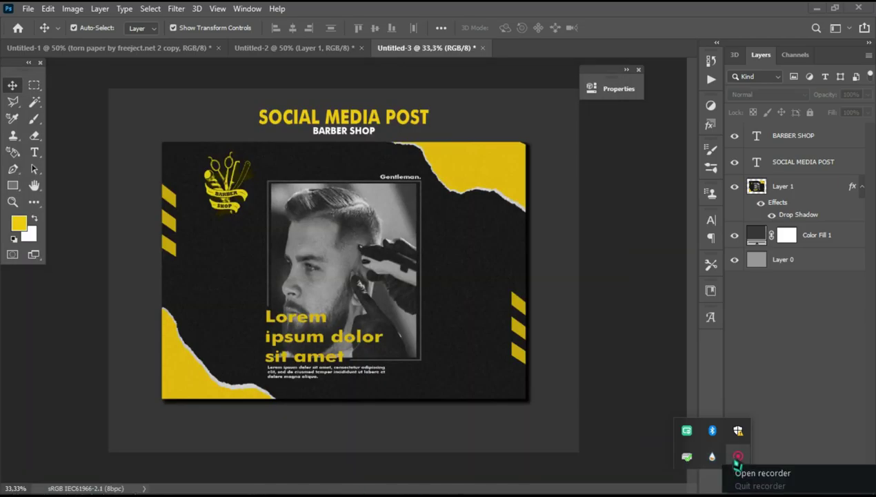
left_click(733, 461)
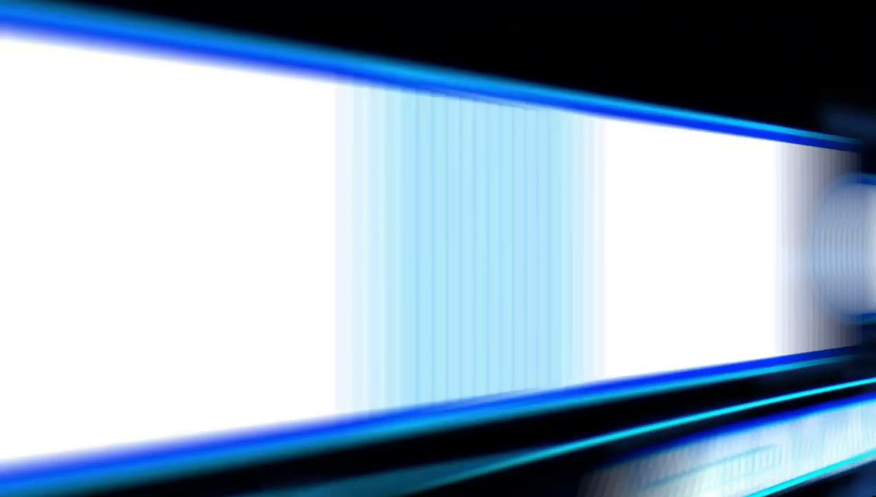